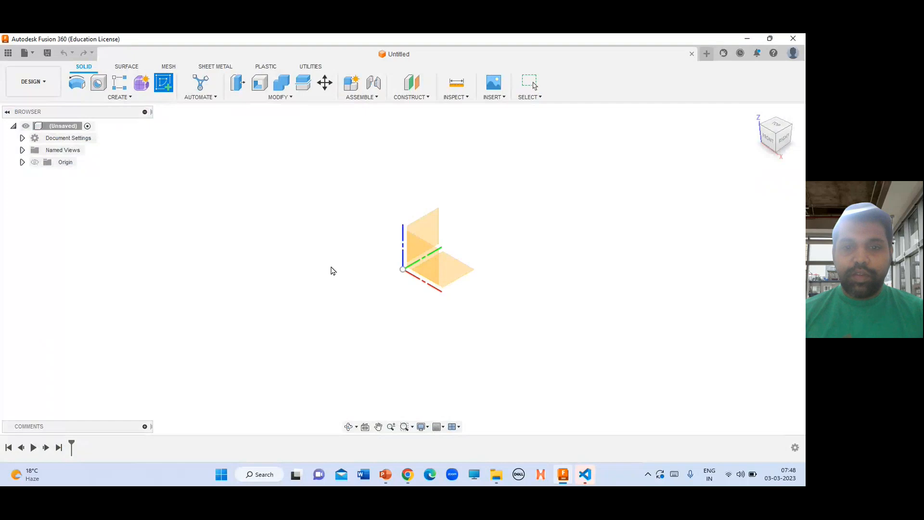
# Start a new sketch on the front origin plane and check the shaft drawing in the PowerPoint presentation
pyautogui.click(406, 265)
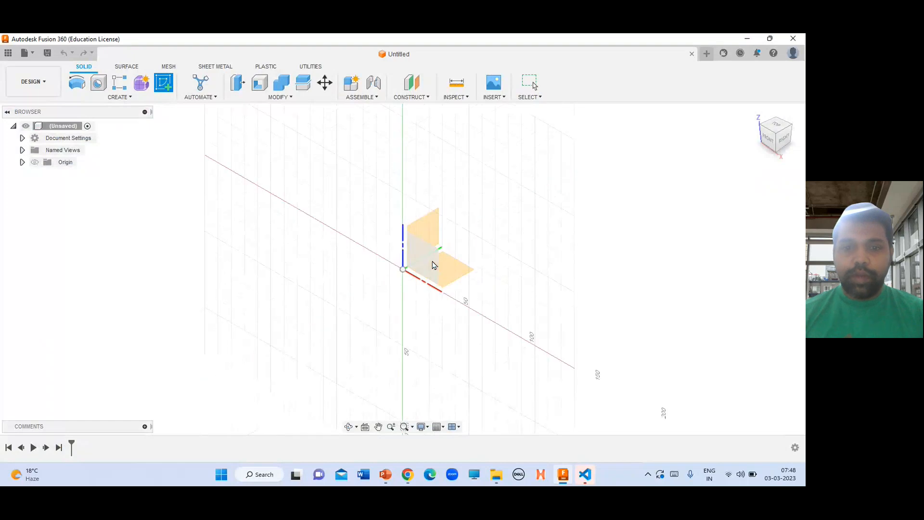
pyautogui.click(432, 265)
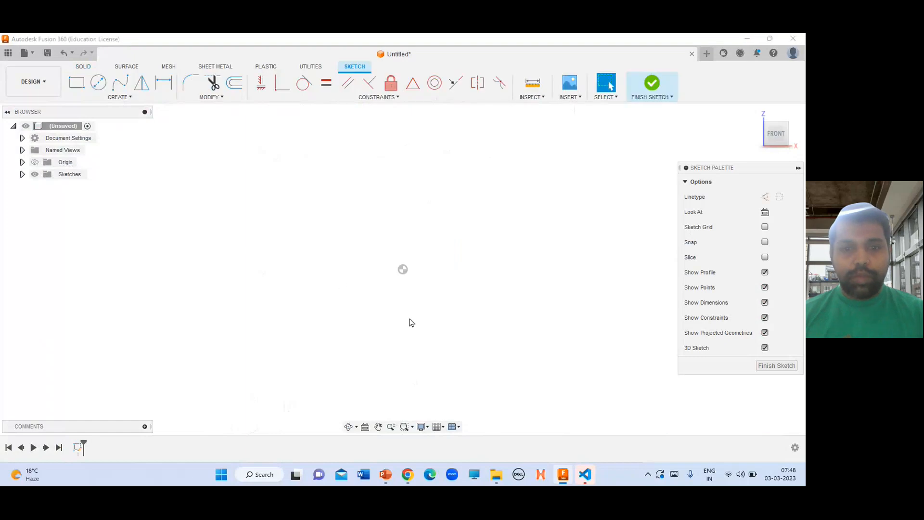
pyautogui.hotkey('alt', 'Tab')
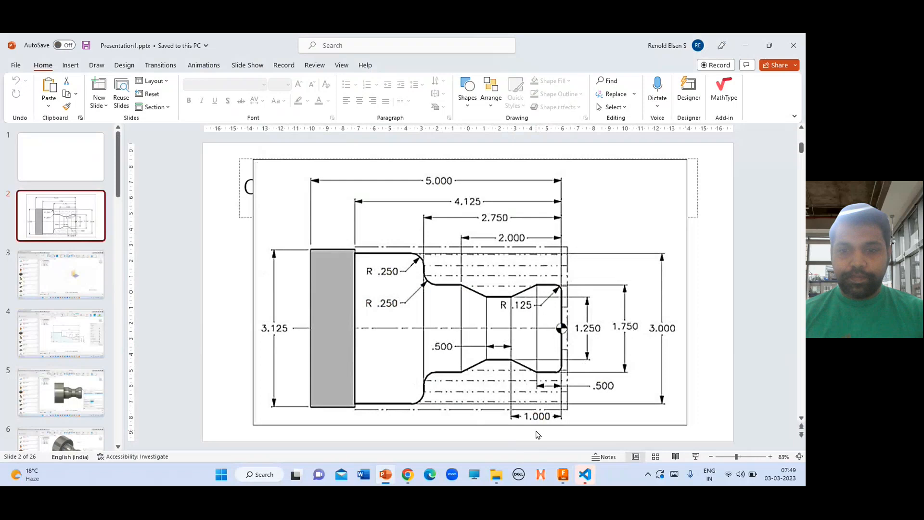
pyautogui.hotkey('alt', 'Tab')
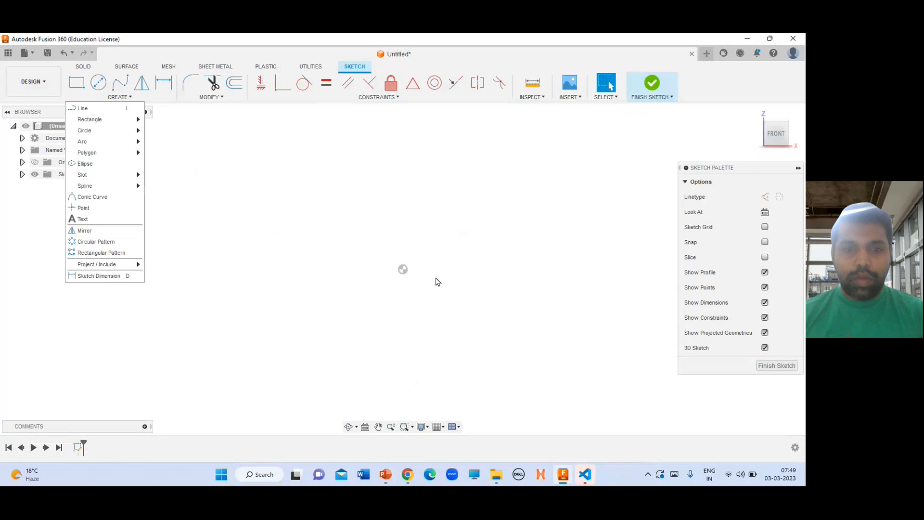
# Draw a horizontal base line from the origin and a line about 30 mm up from its end, constraining it vertical
pyautogui.click(95, 109)
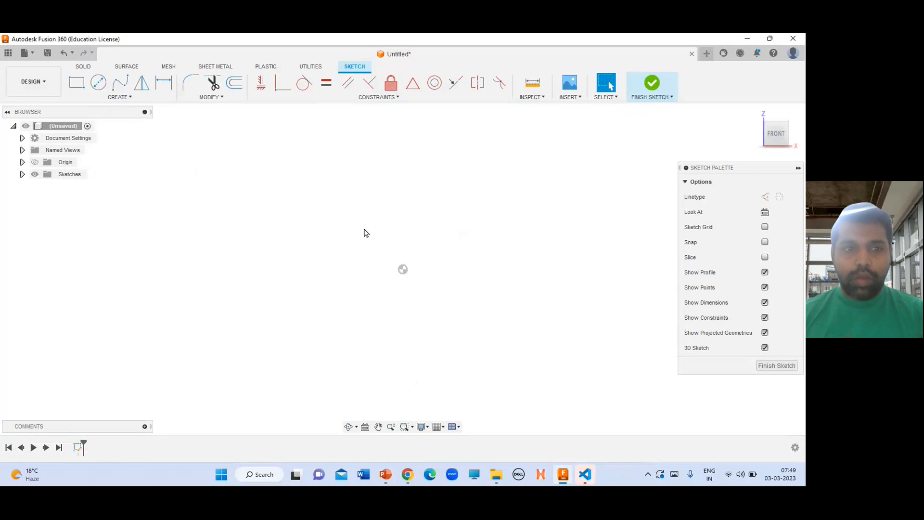
pyautogui.click(404, 269)
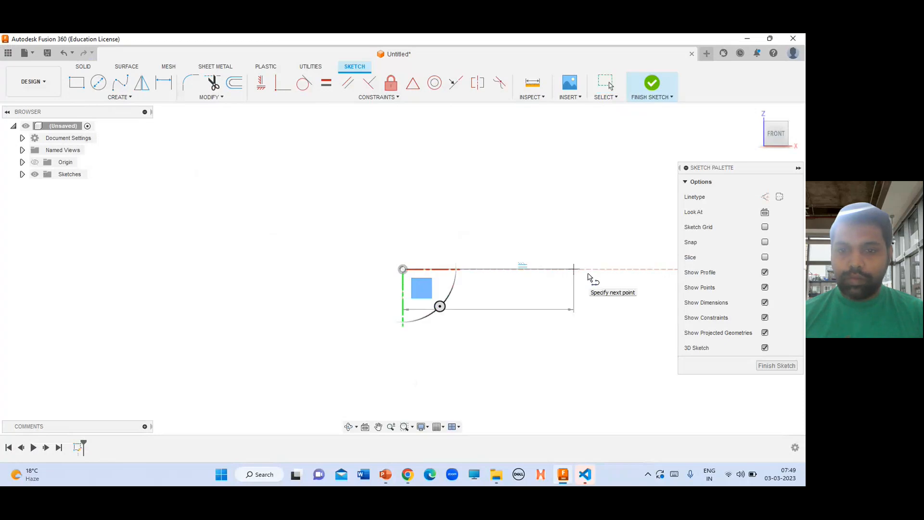
pyautogui.click(595, 232)
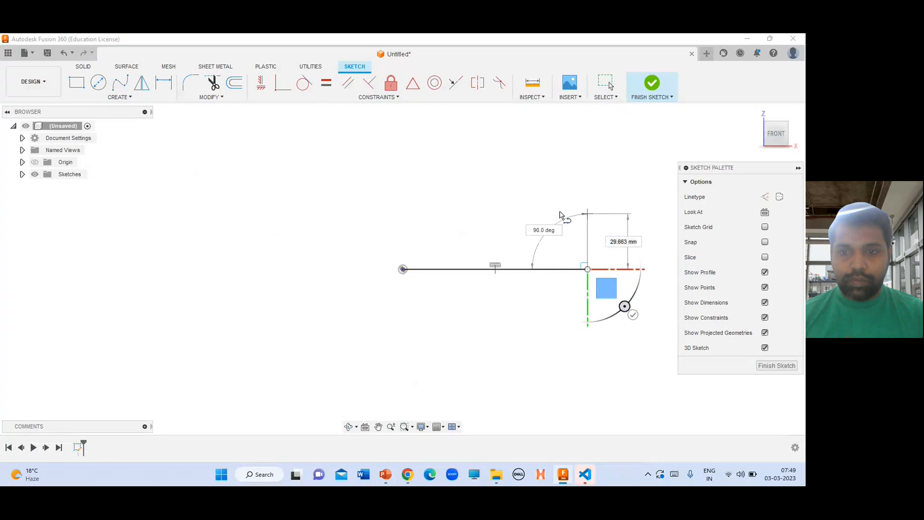
pyautogui.click(582, 214)
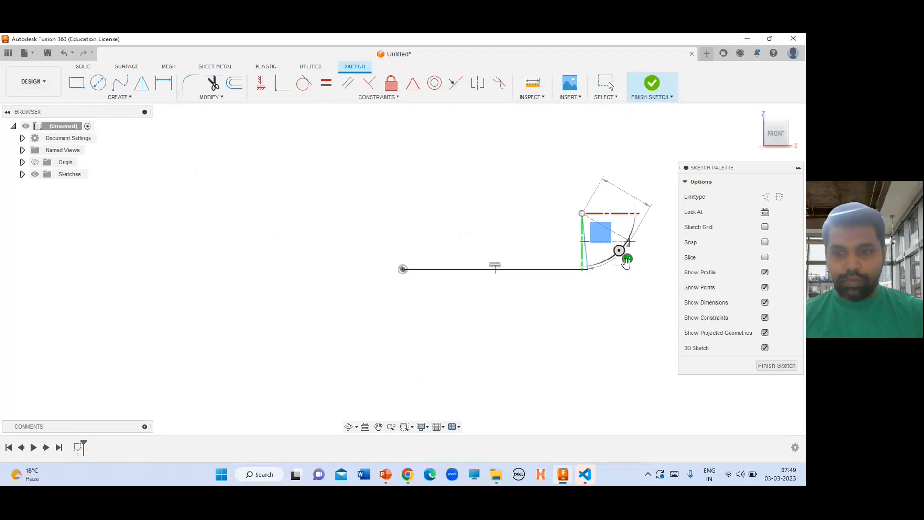
pyautogui.press('Escape')
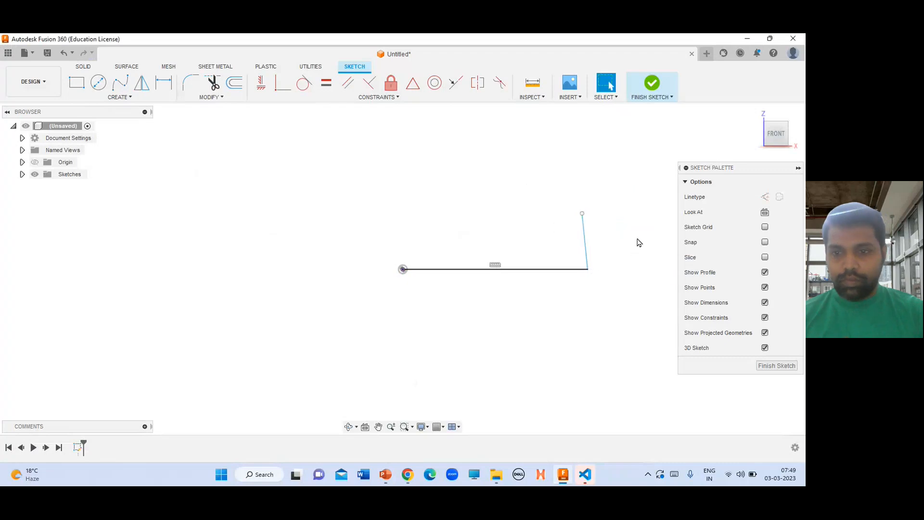
pyautogui.click(585, 243)
pyautogui.click(261, 83)
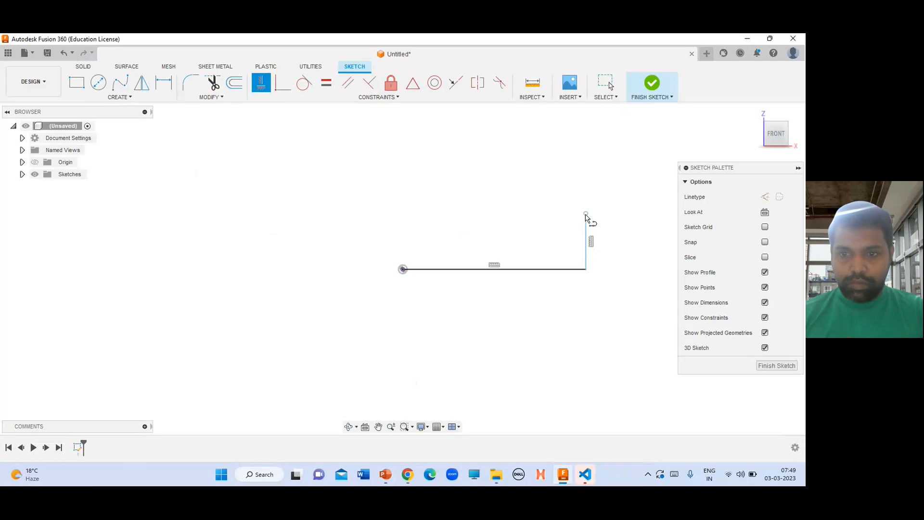
# Draw the stepped shaft outline with lines and slanted groove faces from the right line's top back to the origin, closing the profile
pyautogui.press('l')
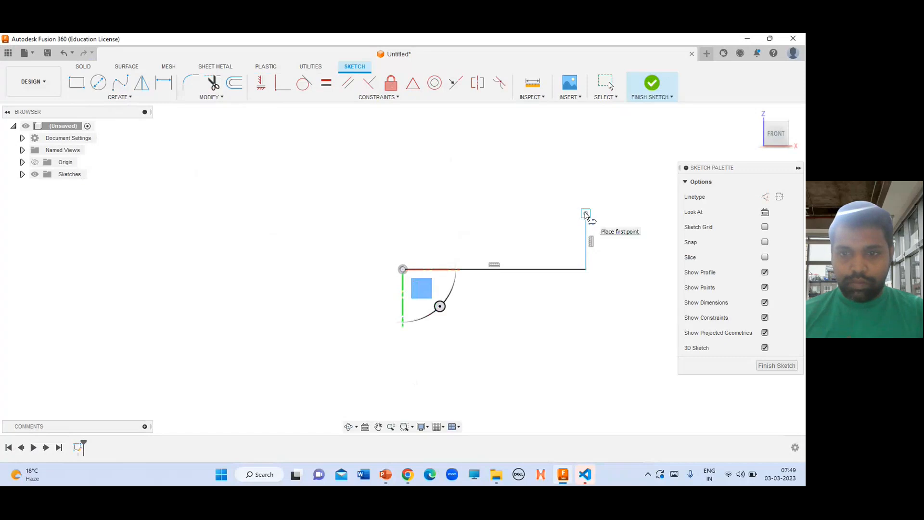
pyautogui.click(585, 214)
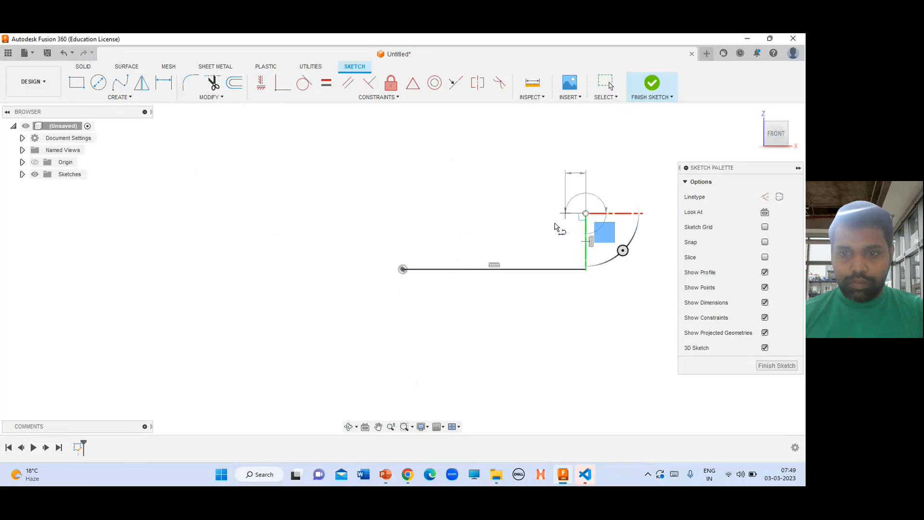
pyautogui.click(565, 213)
pyautogui.click(552, 227)
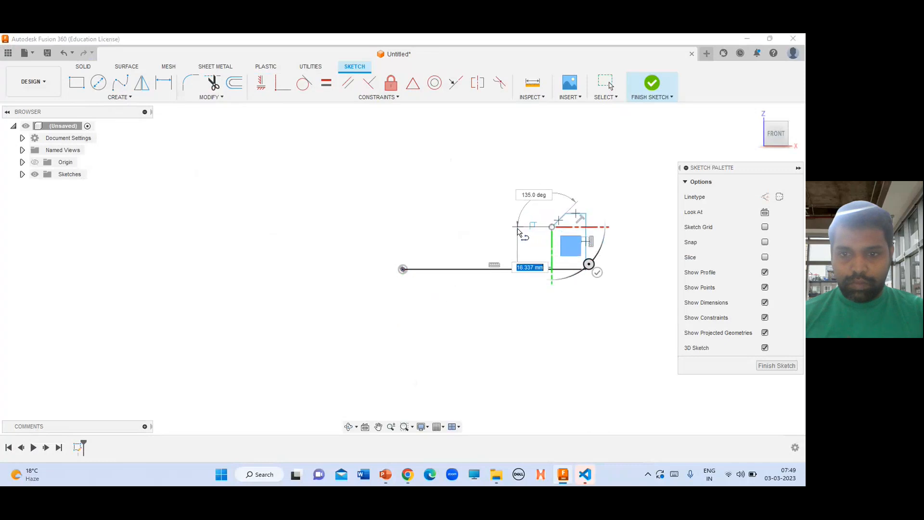
pyautogui.click(518, 227)
pyautogui.click(498, 205)
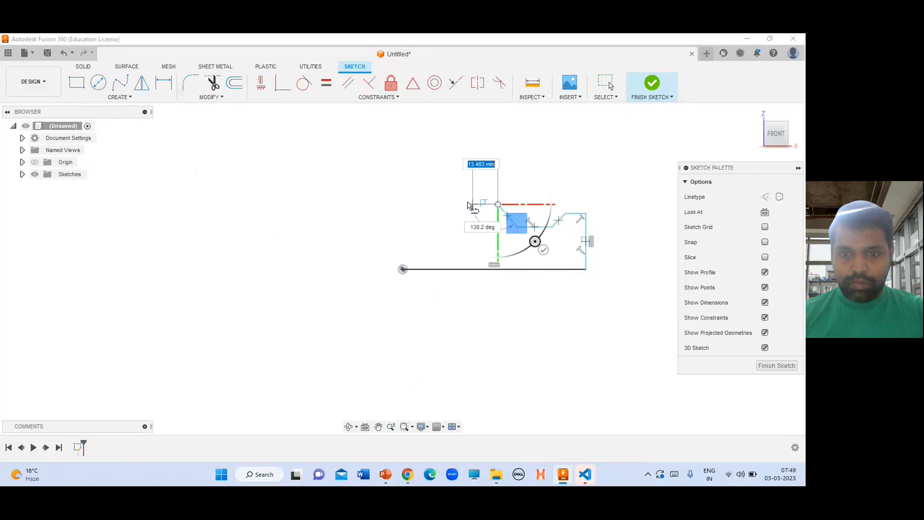
pyautogui.click(451, 204)
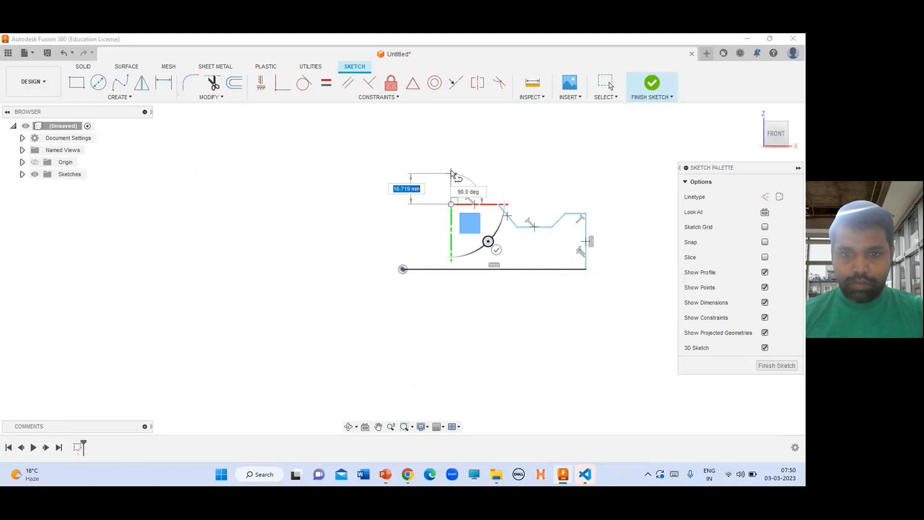
pyautogui.click(417, 169)
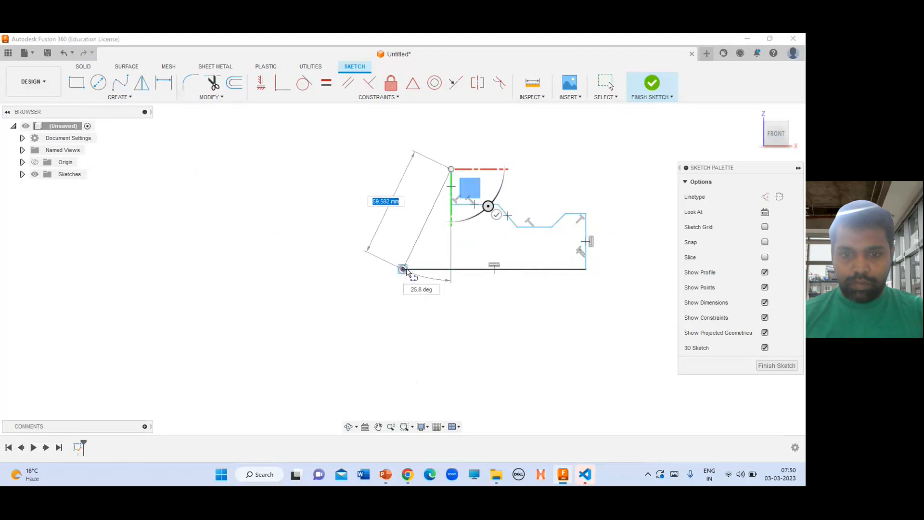
pyautogui.click(405, 174)
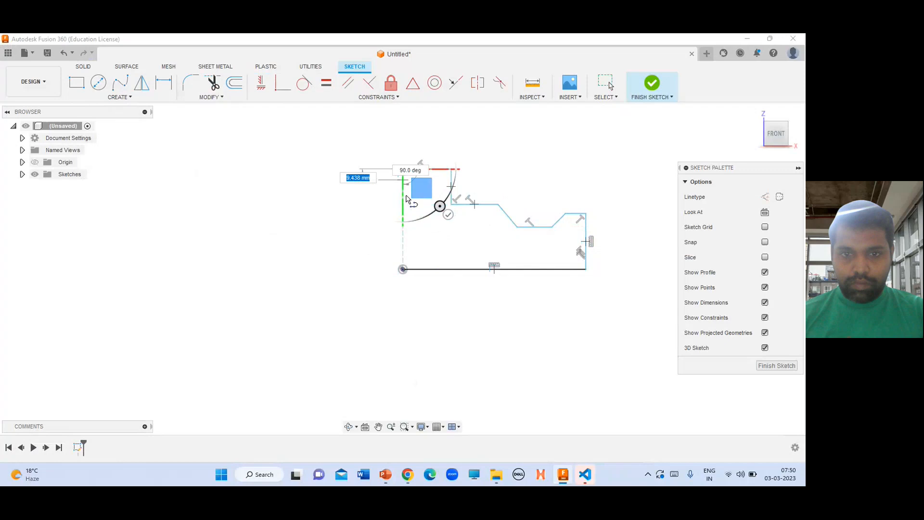
pyautogui.click(405, 271)
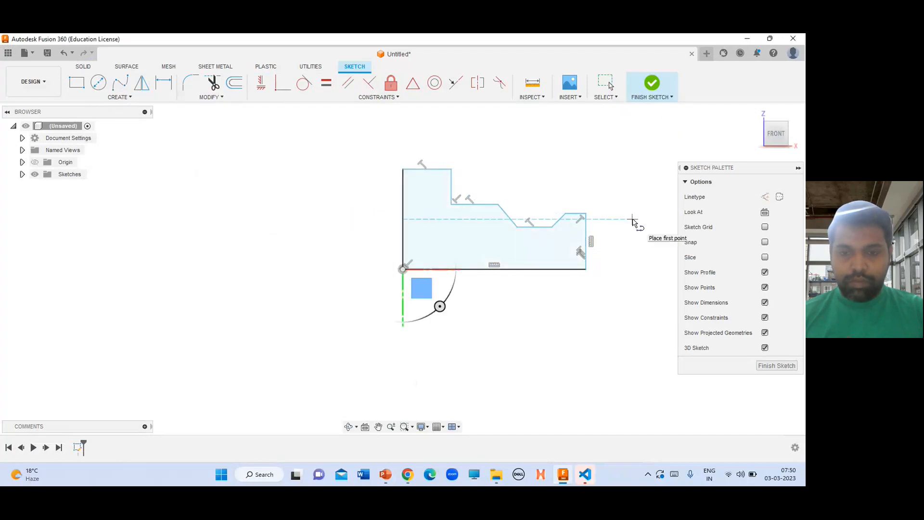
# Compare with the drawing and dimension the short top right segment to 5 mm
pyautogui.hotkey('alt', 'Tab')
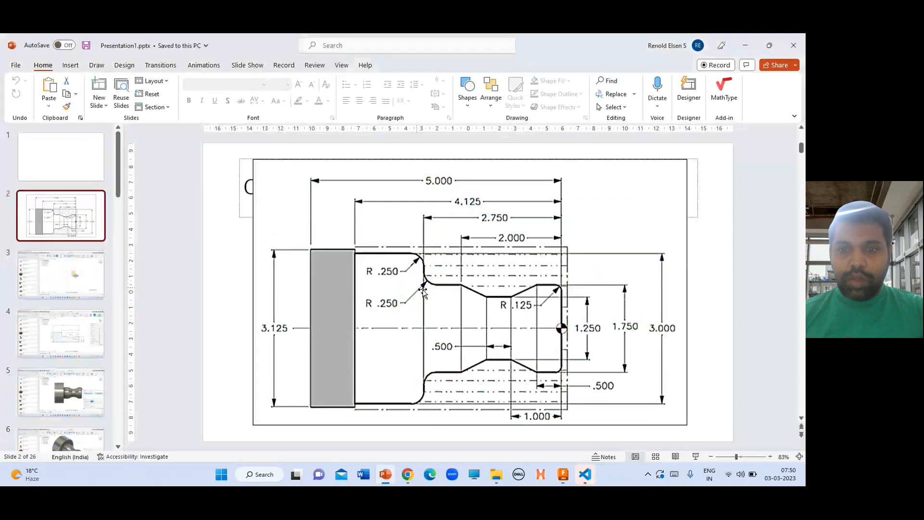
pyautogui.hotkey('alt', 'Tab')
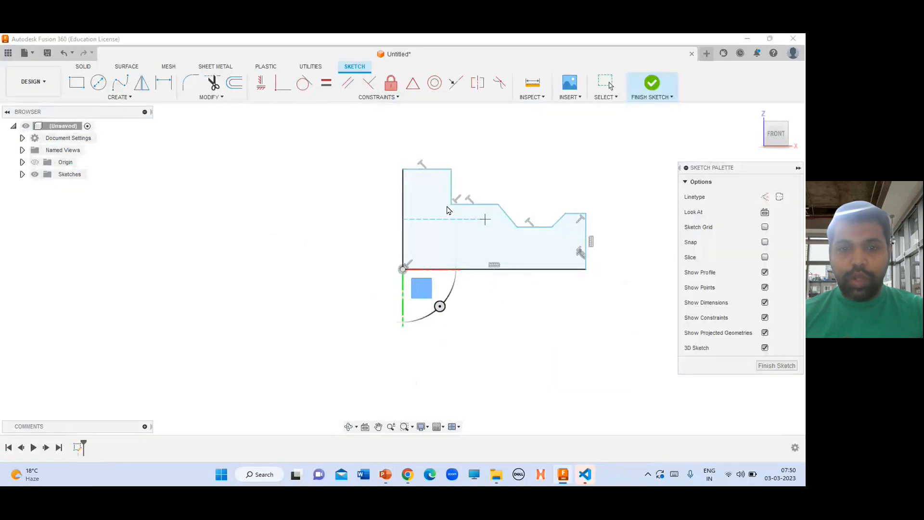
pyautogui.hotkey('alt', 'Tab')
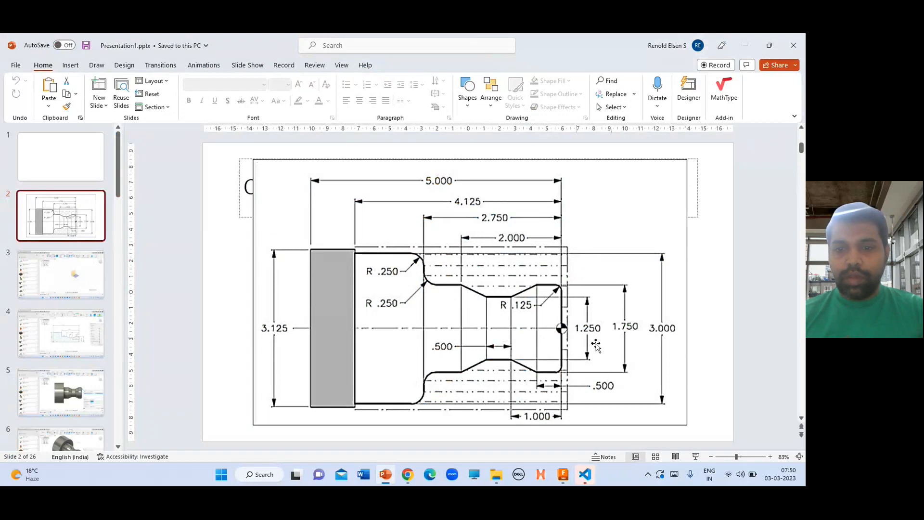
pyautogui.hotkey('alt', 'Tab')
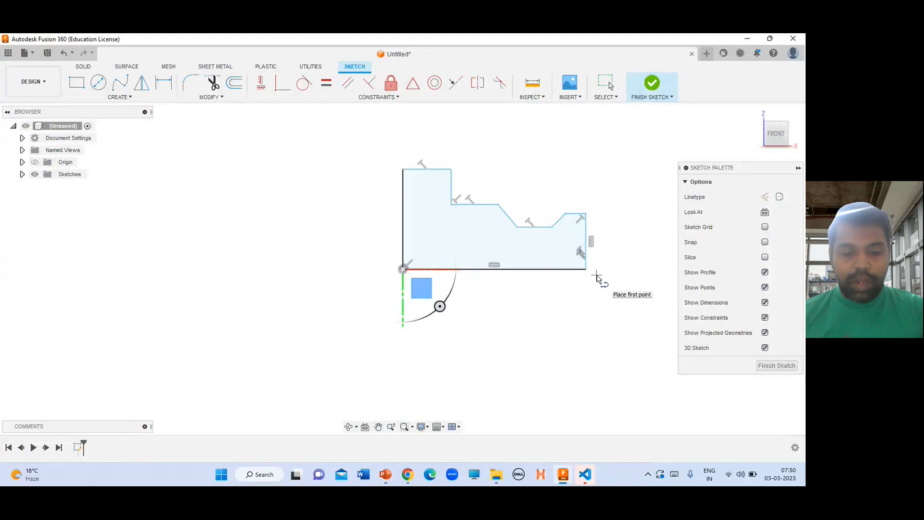
pyautogui.press('d')
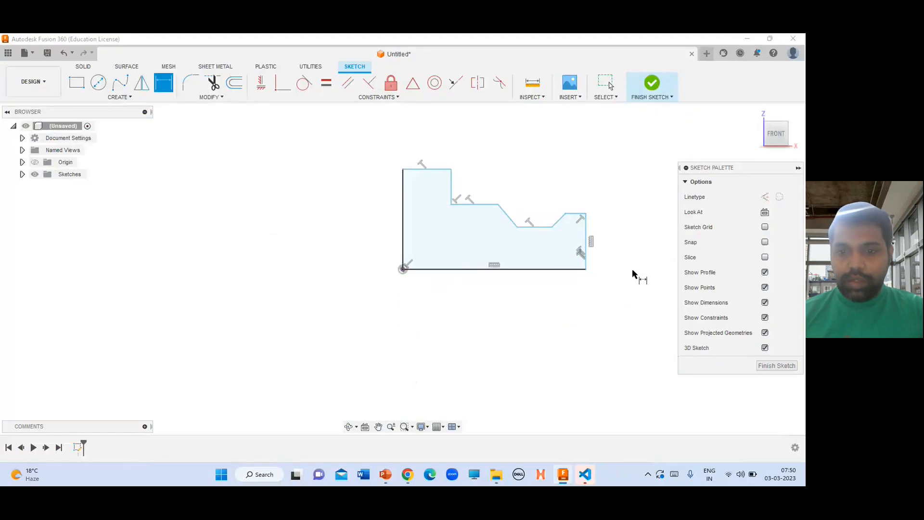
pyautogui.hotkey('alt', 'Tab')
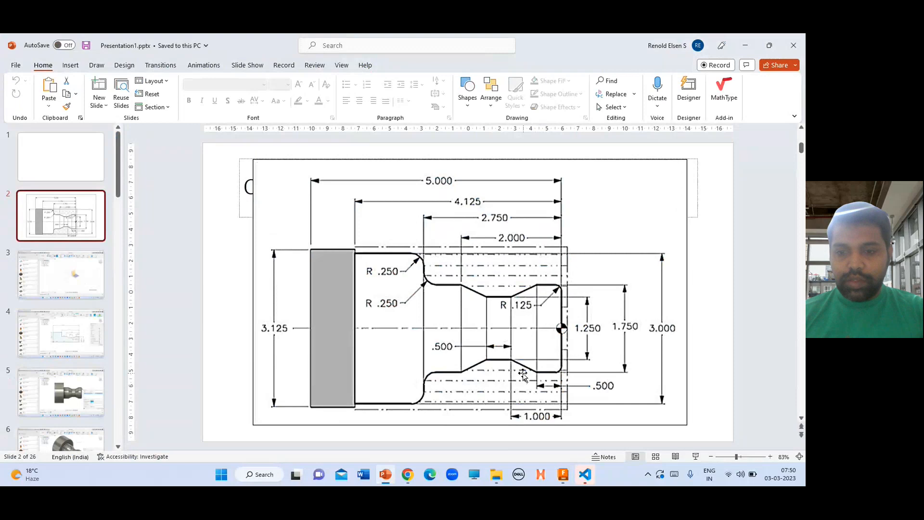
pyautogui.hotkey('alt', 'Tab')
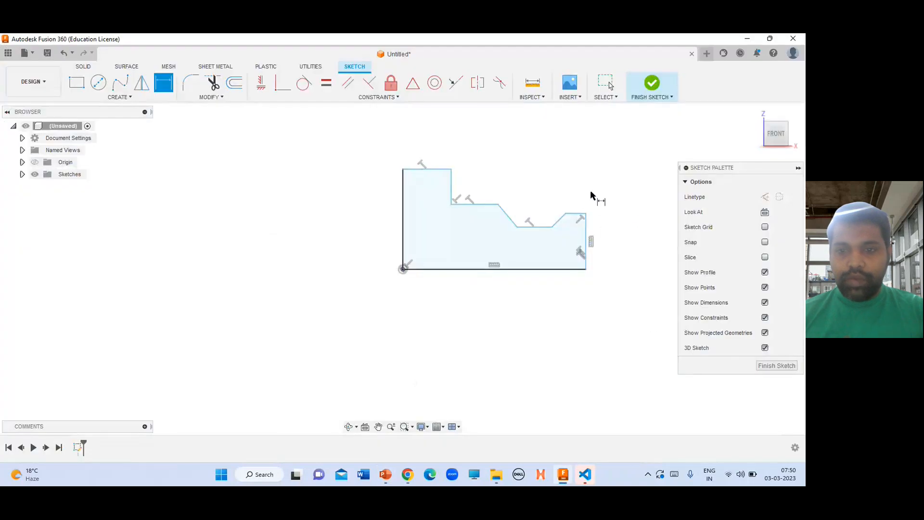
pyautogui.click(575, 214)
pyautogui.click(589, 193)
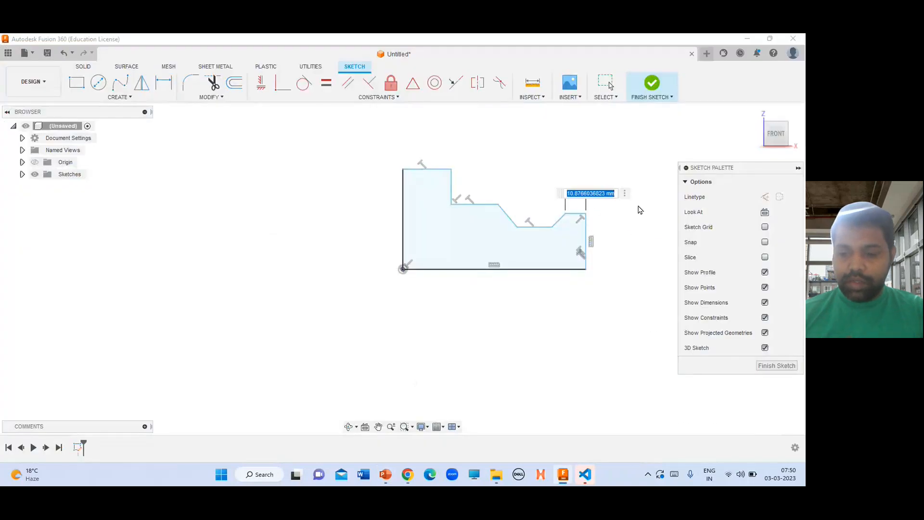
pyautogui.write('5')
pyautogui.press('Return')
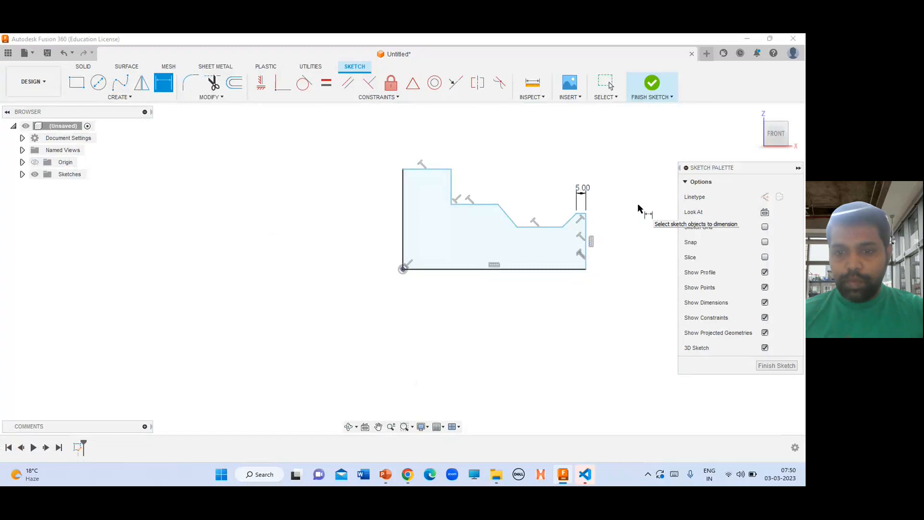
# Dimension the horizontal distance from the right edge to the groove's right corner as 10 mm
pyautogui.hotkey('alt', 'Tab')
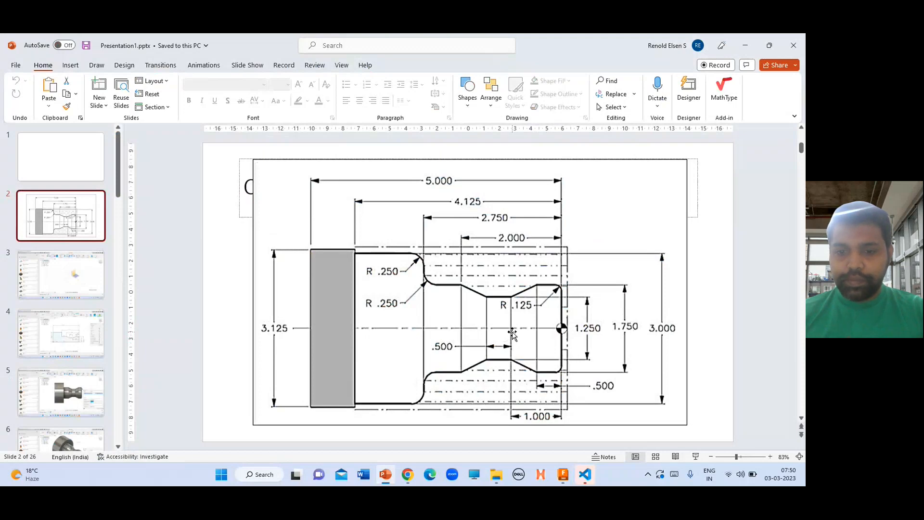
pyautogui.hotkey('alt', 'Tab')
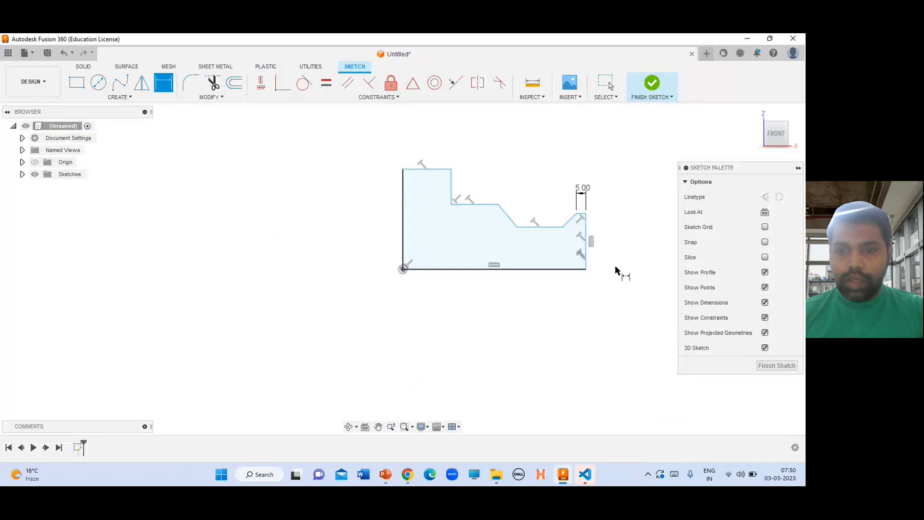
pyautogui.click(586, 255)
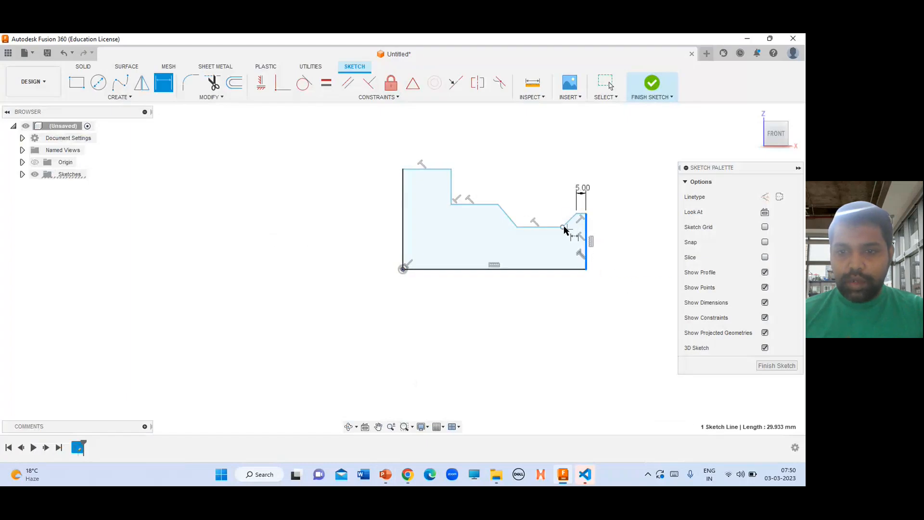
pyautogui.click(563, 226)
pyautogui.click(563, 163)
pyautogui.write('10')
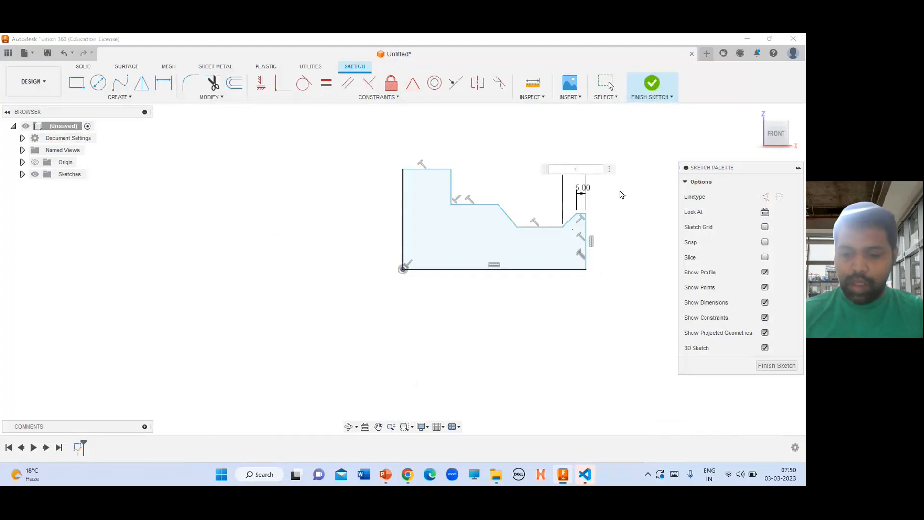
pyautogui.press('Return')
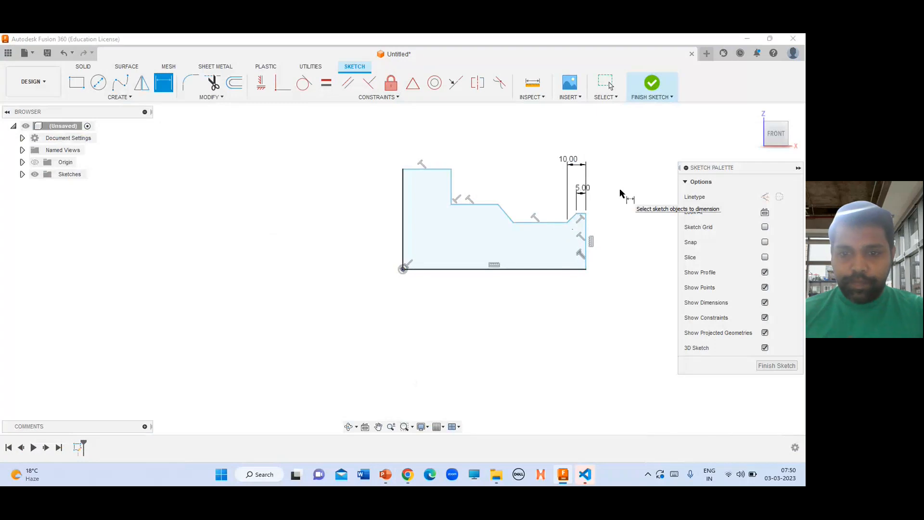
# Check the reference drawing and dimension the groove's flat bottom width to 5 mm
pyautogui.hotkey('alt', 'Tab')
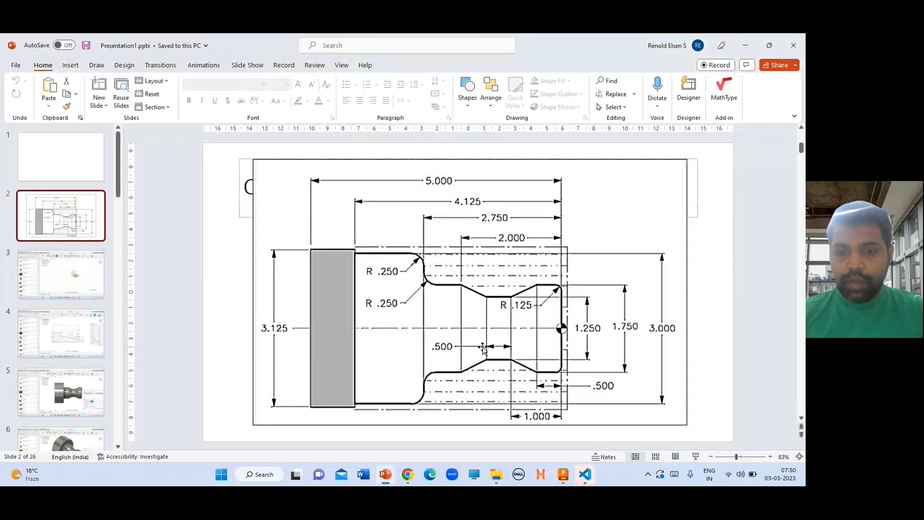
pyautogui.hotkey('alt', 'Tab')
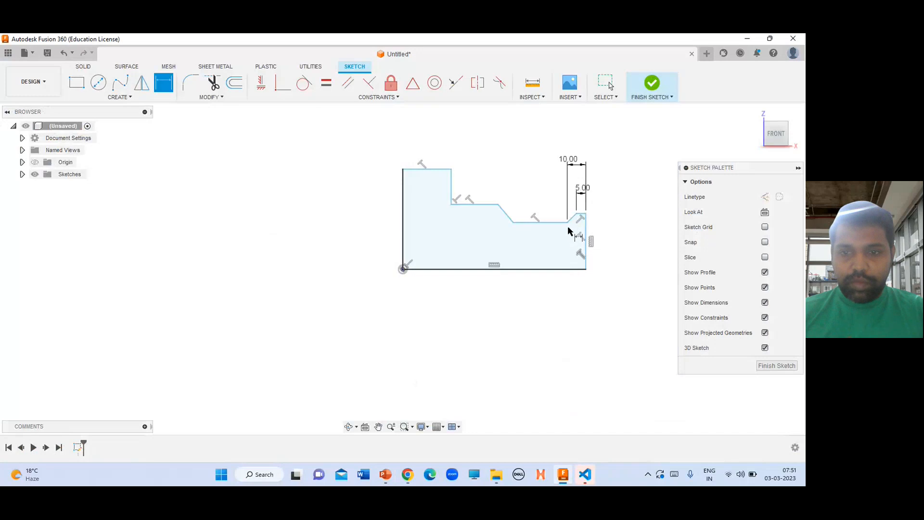
pyautogui.click(567, 222)
pyautogui.click(513, 223)
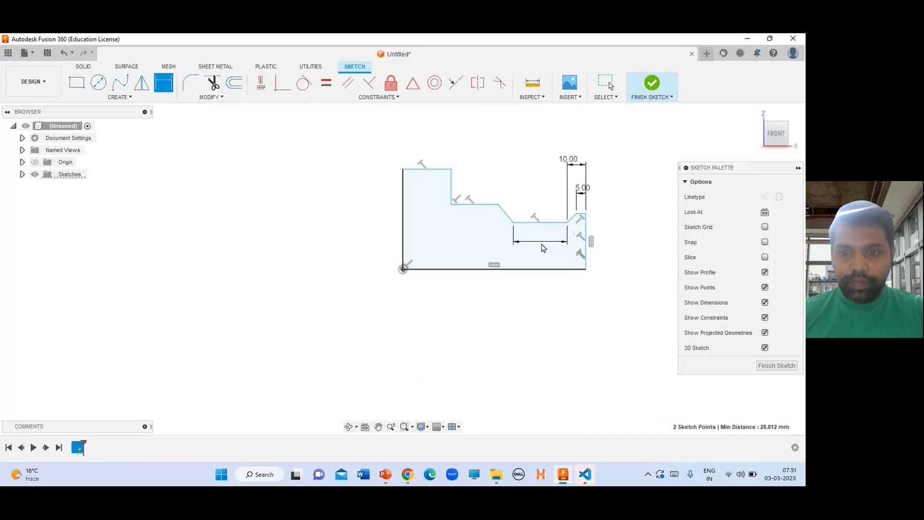
pyautogui.click(543, 243)
pyautogui.write('5')
pyautogui.press('Return')
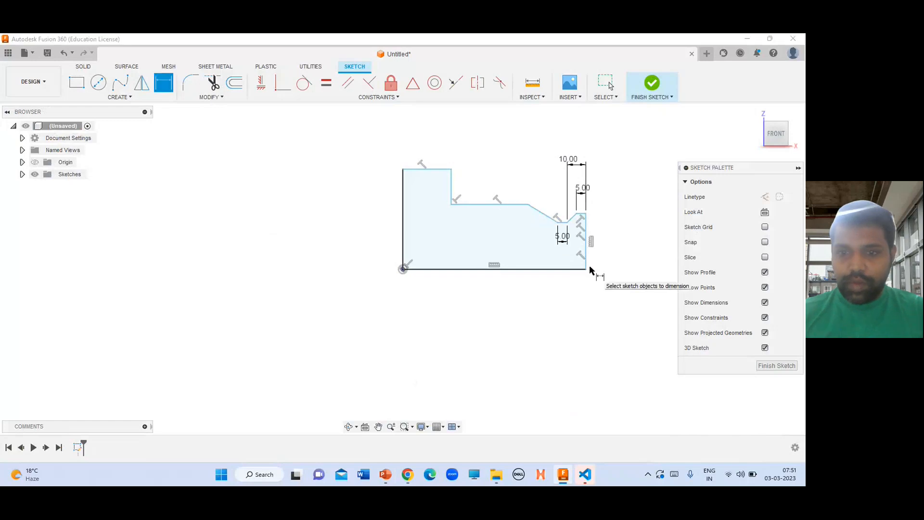
# Dimension the horizontal distance from the right edge to the groove's upper left corner as 20 mm
pyautogui.hotkey('alt', 'Tab')
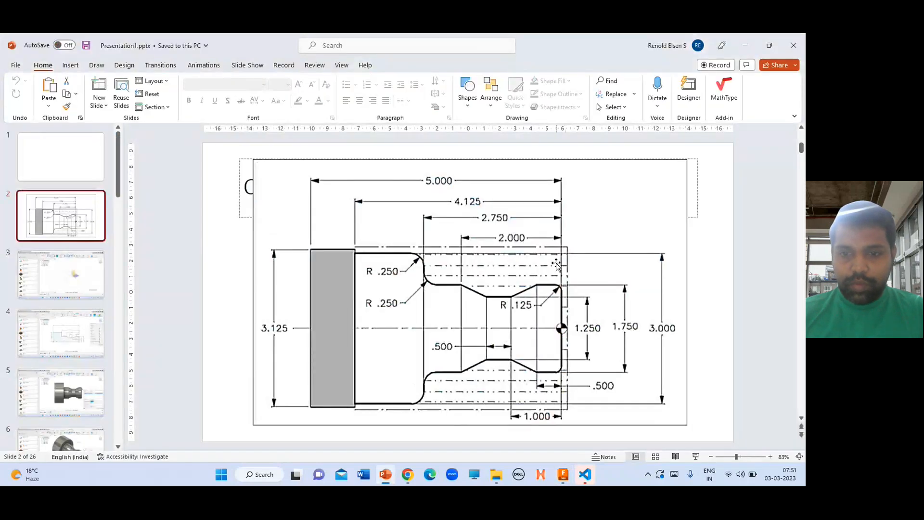
pyautogui.hotkey('alt', 'Tab')
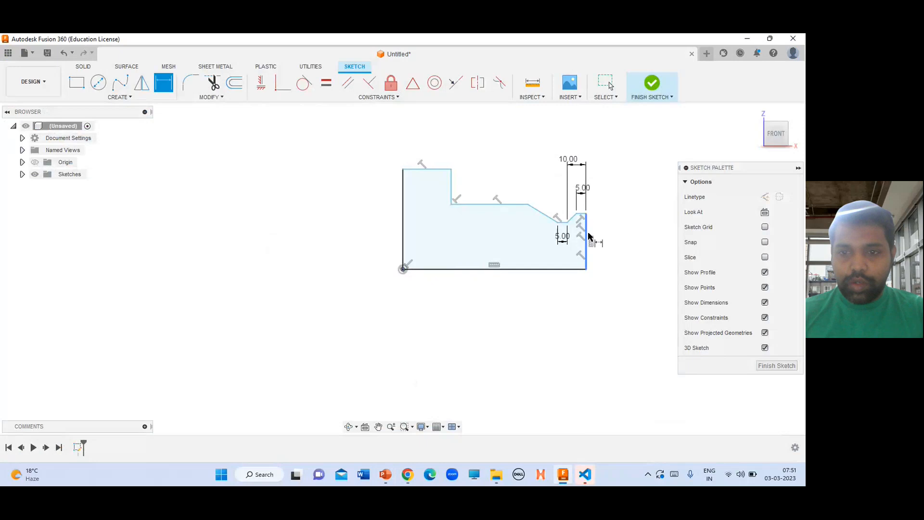
pyautogui.click(528, 204)
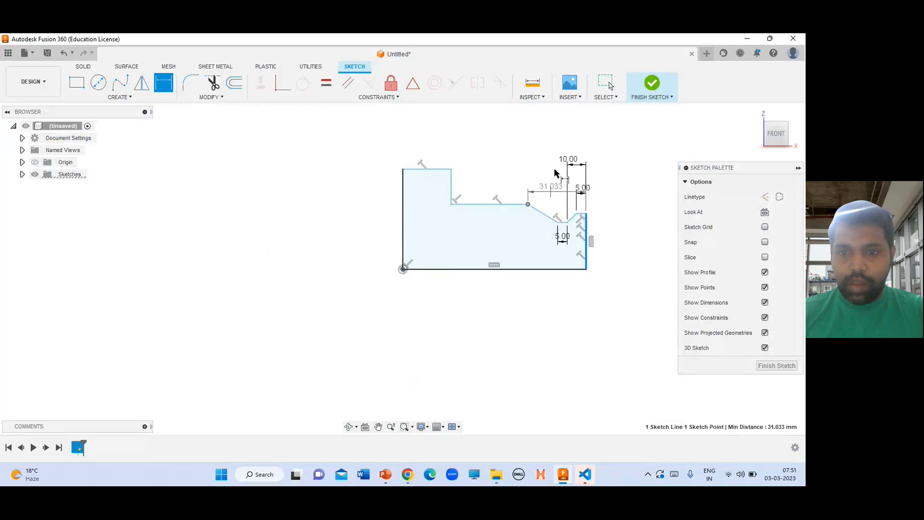
pyautogui.click(552, 143)
pyautogui.write('20')
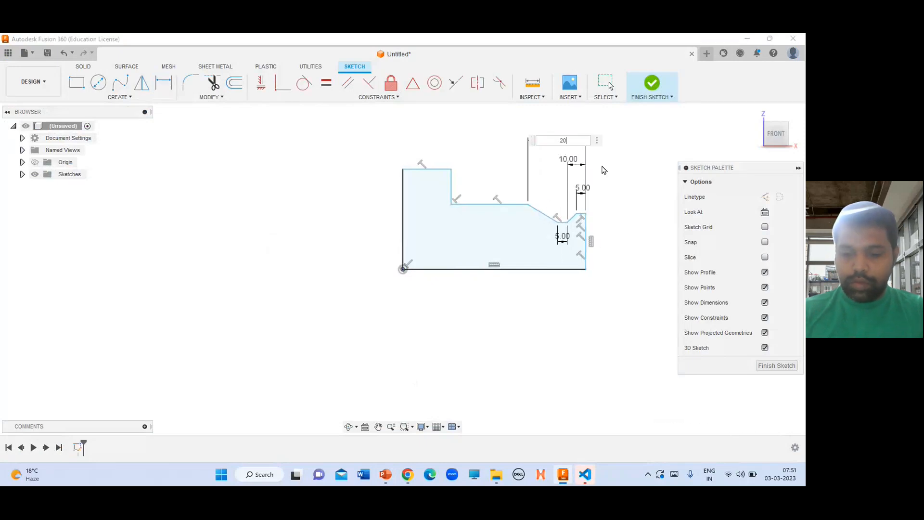
pyautogui.press('Return')
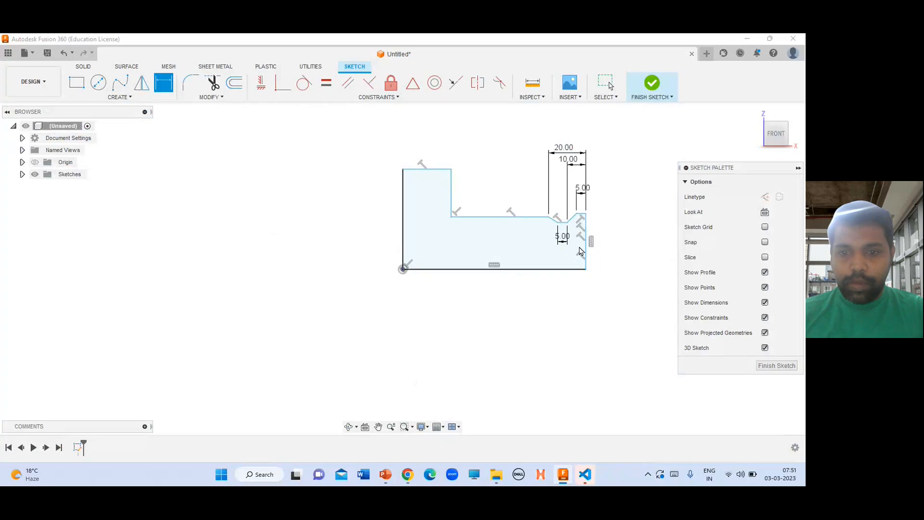
# Make the long middle horizontal line collinear with the short top right segment using the Collinear constraint
pyautogui.hotkey('alt', 'Tab')
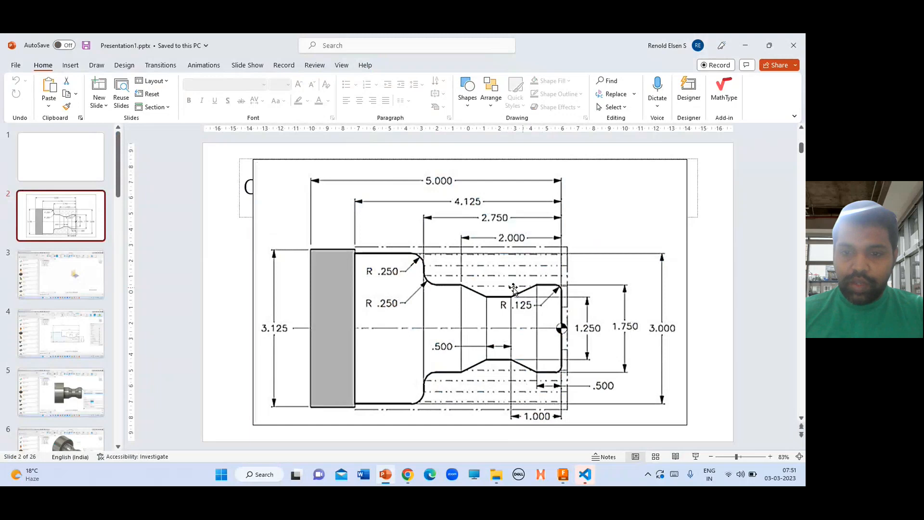
pyautogui.hotkey('alt', 'Tab')
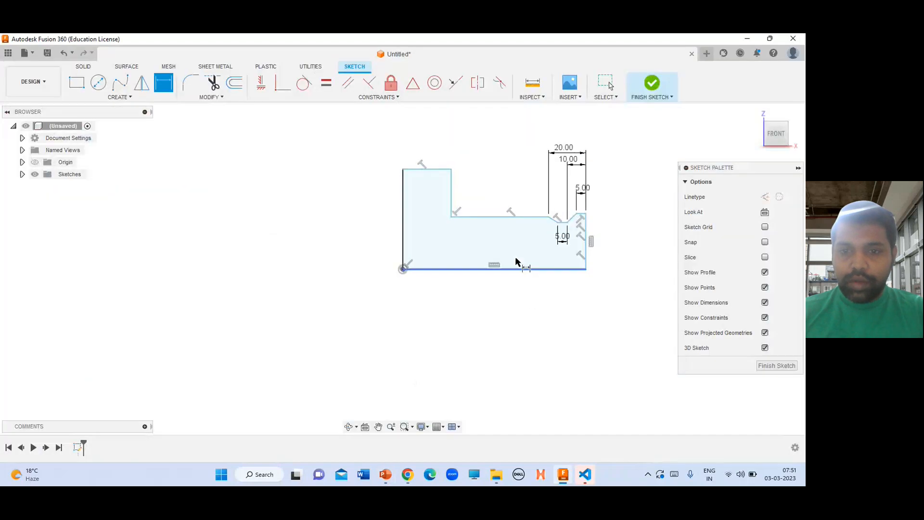
pyautogui.click(528, 217)
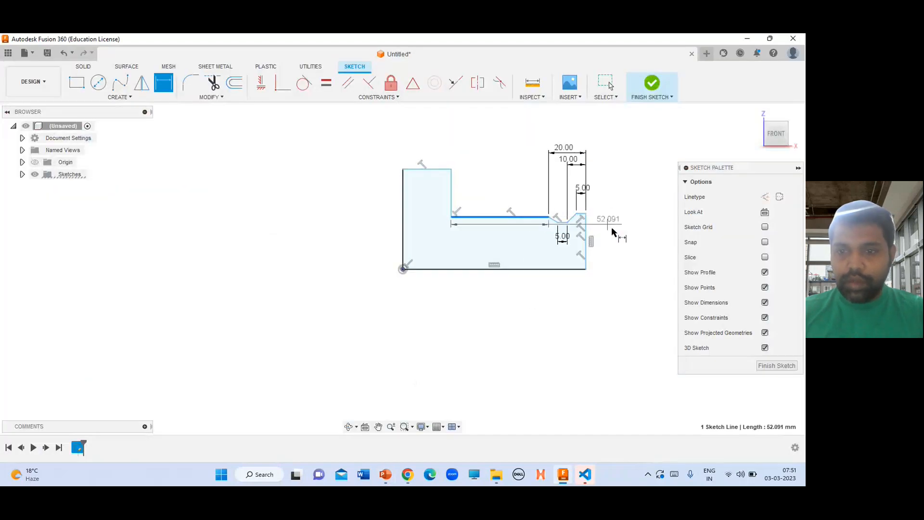
pyautogui.press('Escape')
pyautogui.click(527, 218)
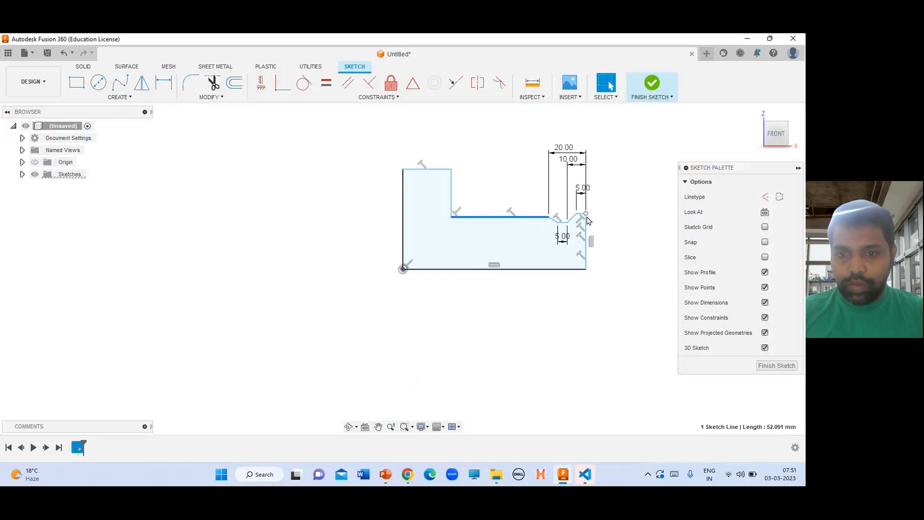
pyautogui.scroll(3, 584, 217)
pyautogui.keyDown('ctrl'); pyautogui.click(577, 214); pyautogui.keyUp('ctrl')
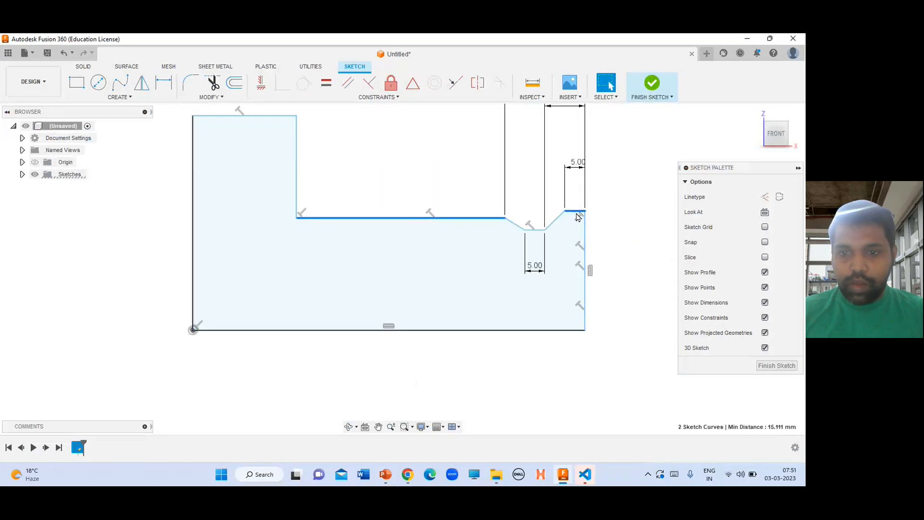
pyautogui.click(389, 99)
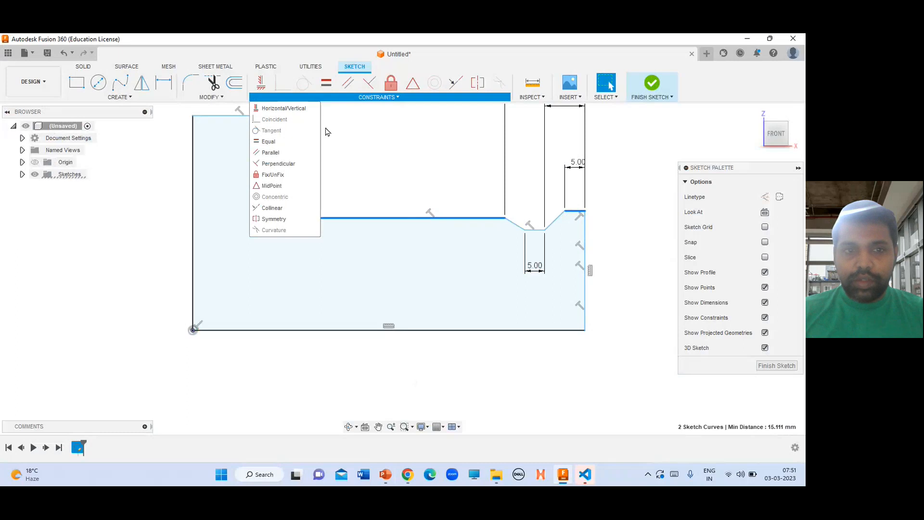
pyautogui.click(289, 207)
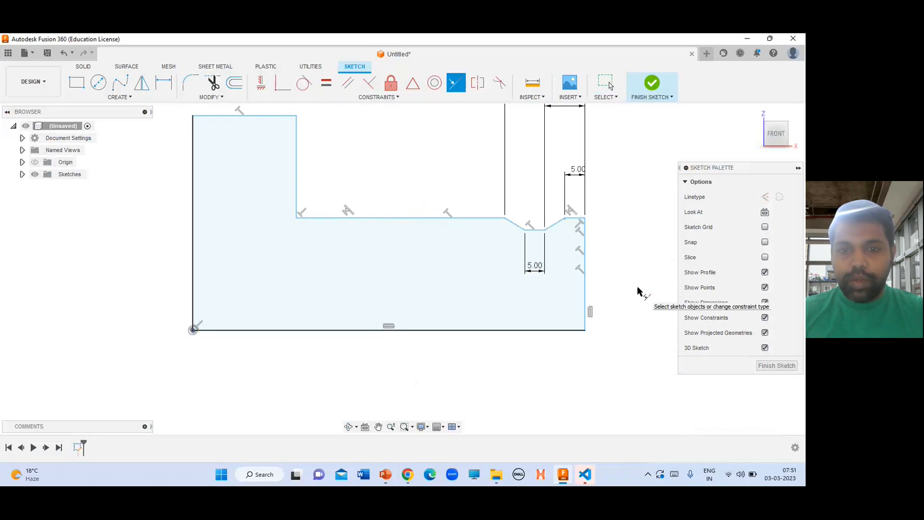
# Dimension the horizontal distance from the right edge to the shoulder's vertical line, entering 2.75 mm
pyautogui.hotkey('alt', 'Tab')
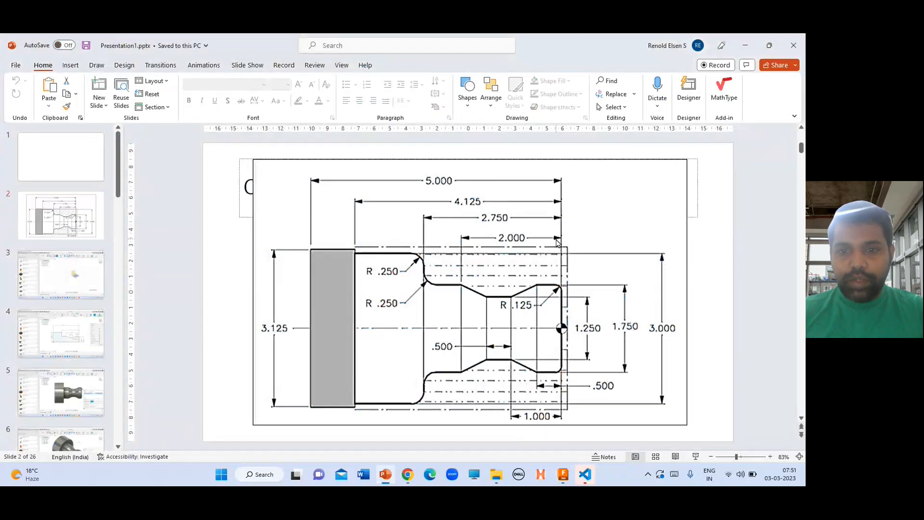
pyautogui.hotkey('alt', 'Tab')
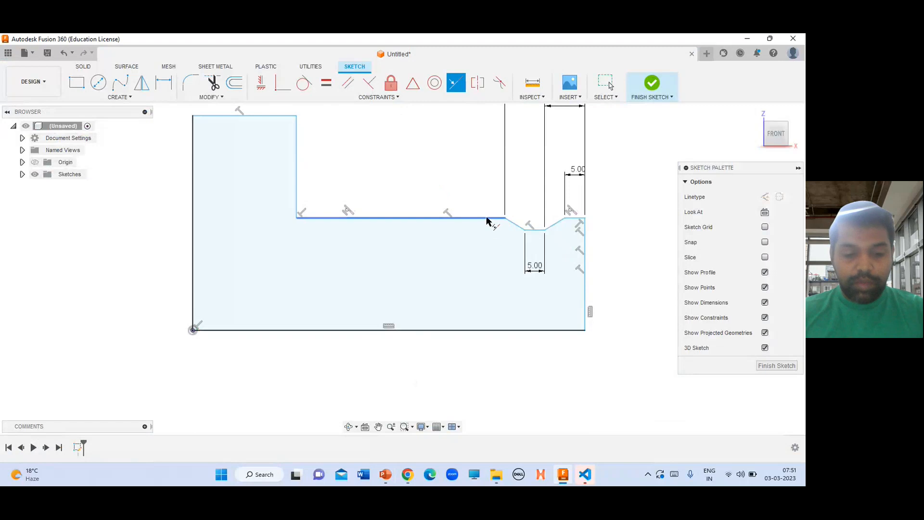
pyautogui.press('d')
pyautogui.click(581, 260)
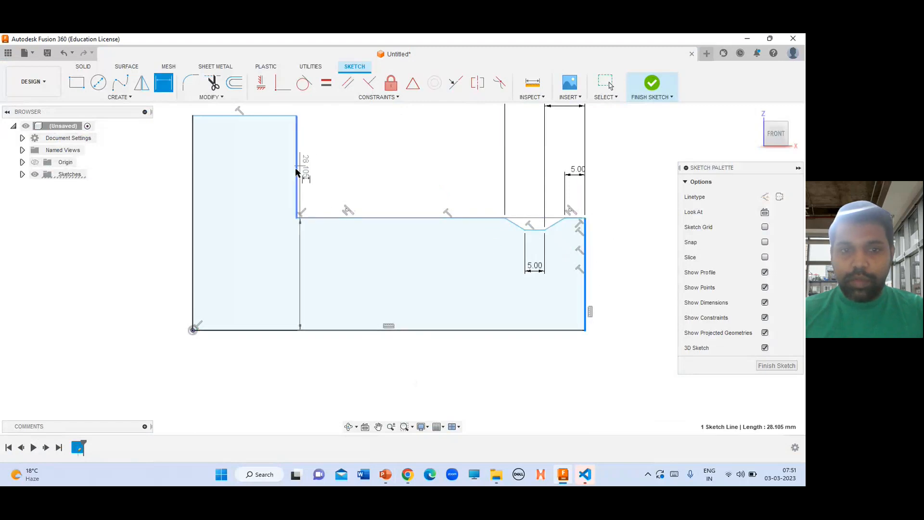
pyautogui.click(297, 175)
pyautogui.scroll(-3, 481, 331)
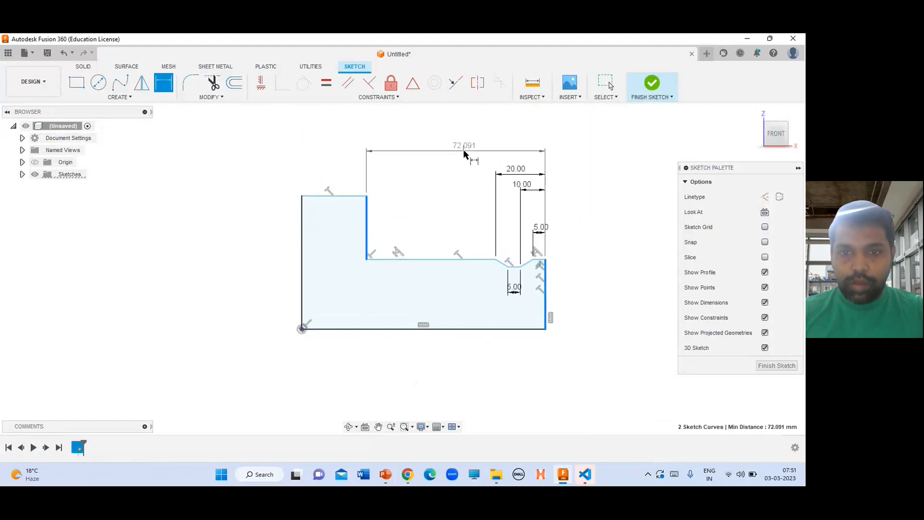
pyautogui.click(472, 146)
pyautogui.hotkey('alt', 'Tab')
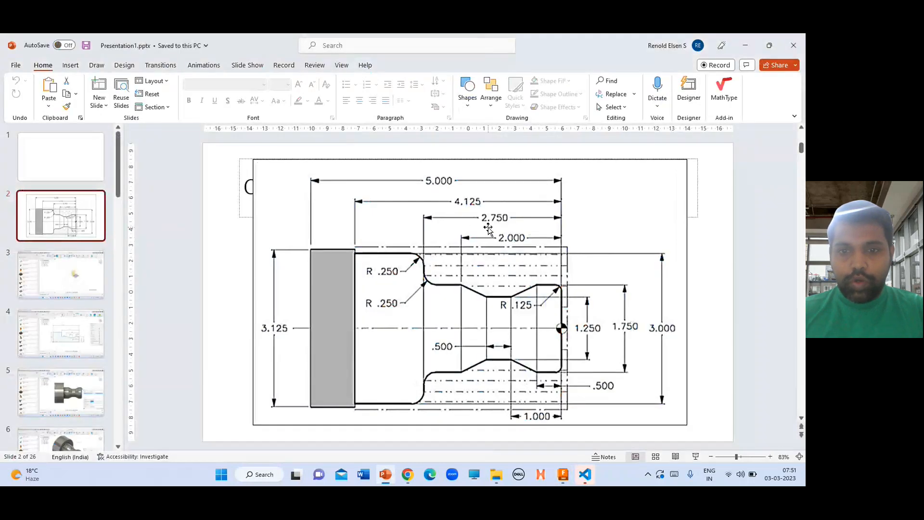
pyautogui.hotkey('alt', 'Tab')
pyautogui.press('Return')
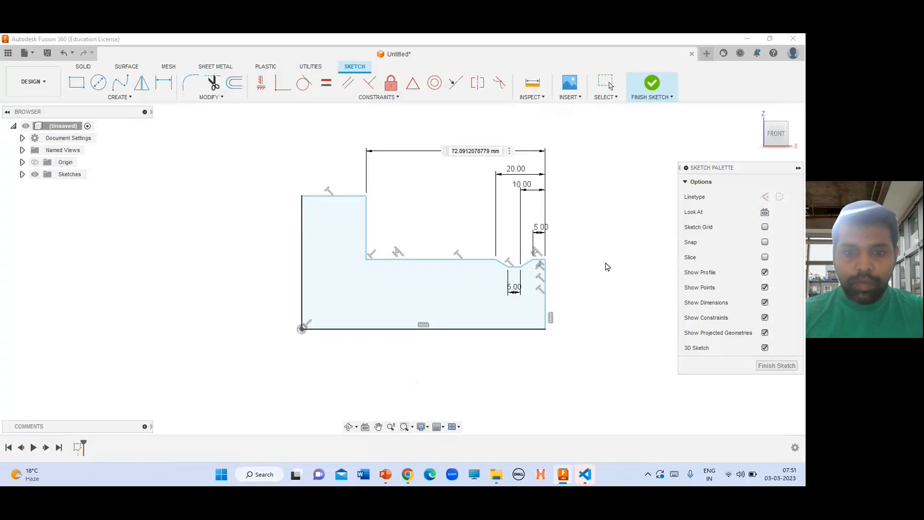
pyautogui.hotkey('alt', 'Tab')
pyautogui.hotkey('alt', 'Tab')
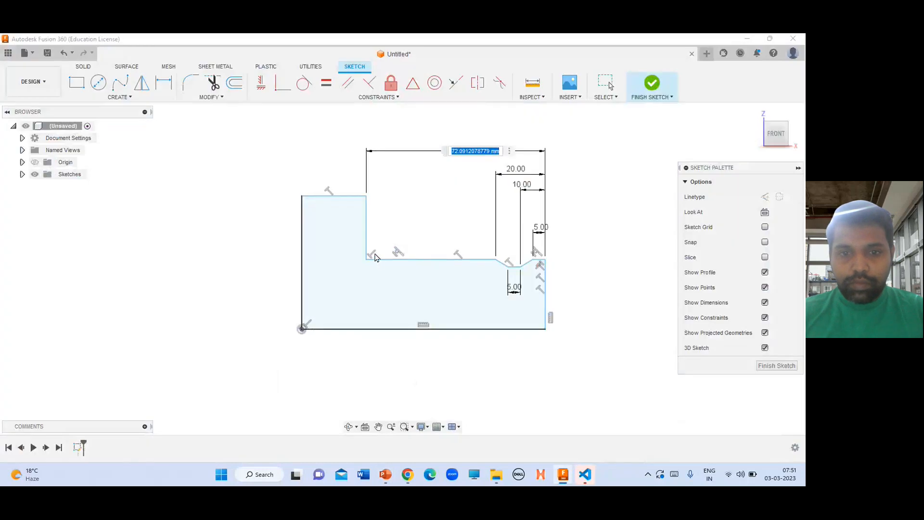
pyautogui.hotkey('alt', 'Tab')
pyautogui.hotkey('alt', 'Tab')
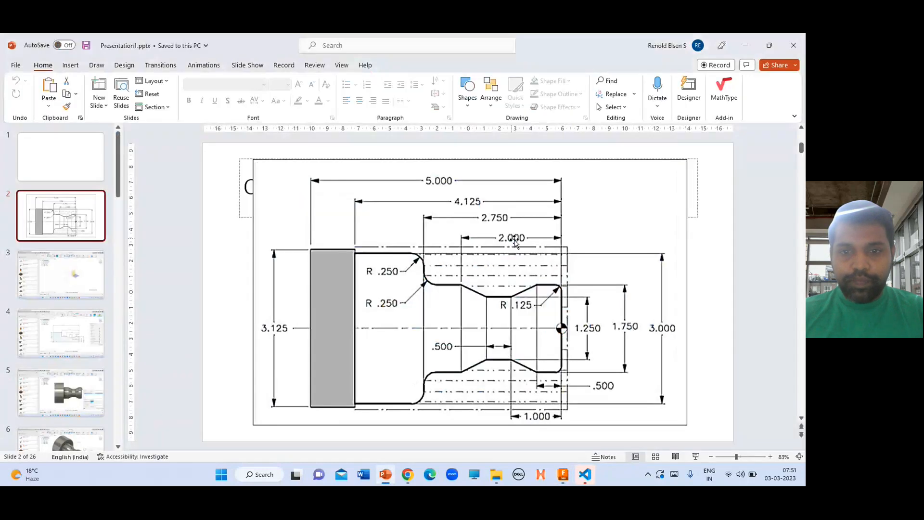
pyautogui.hotkey('alt', 'Tab')
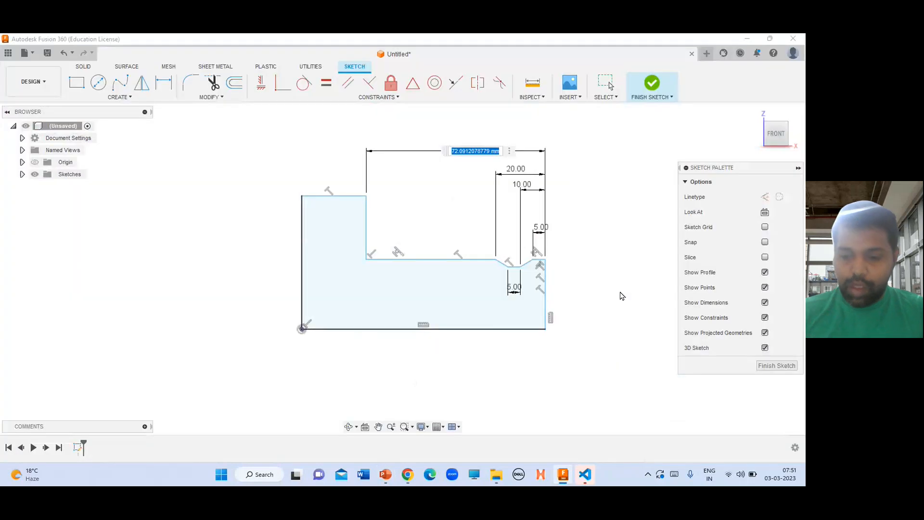
pyautogui.write('2.75')
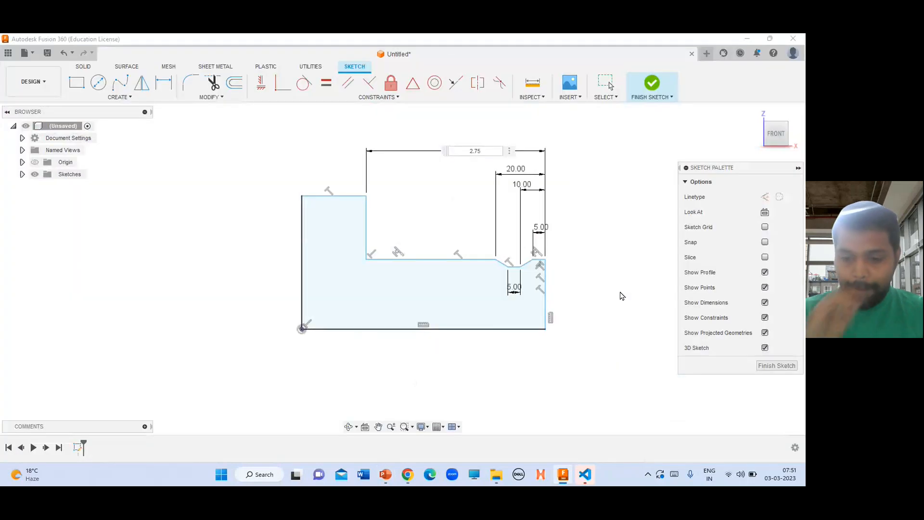
pyautogui.press('Return')
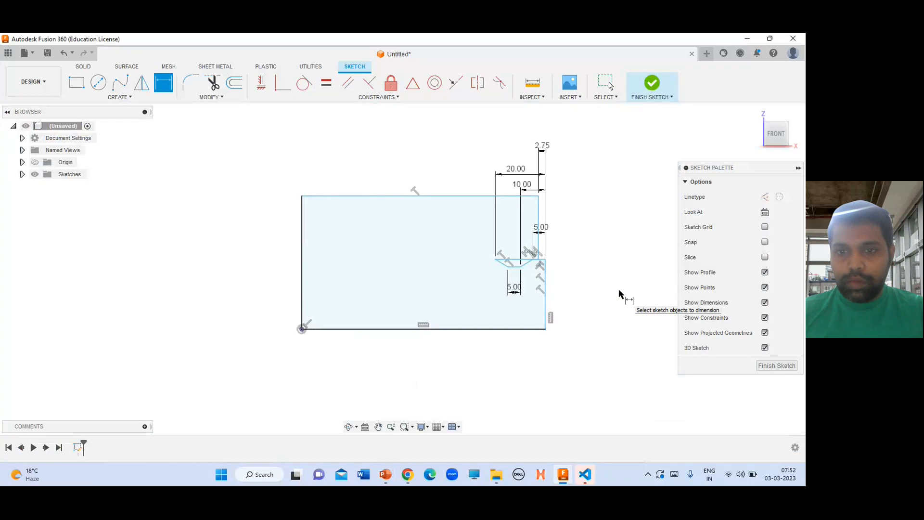
# Set the shoulder distance dimension to 27.5 mm
pyautogui.doubleClick(542, 146)
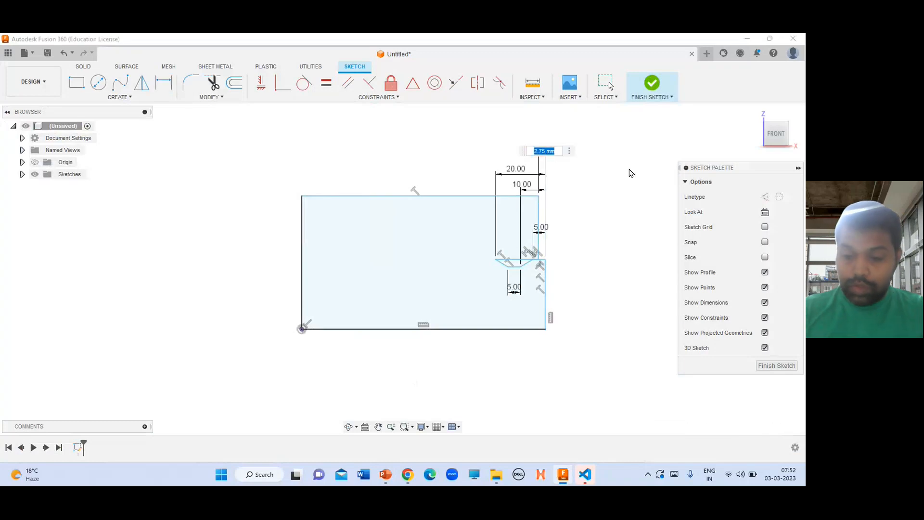
pyautogui.write('27.5')
pyautogui.press('Return')
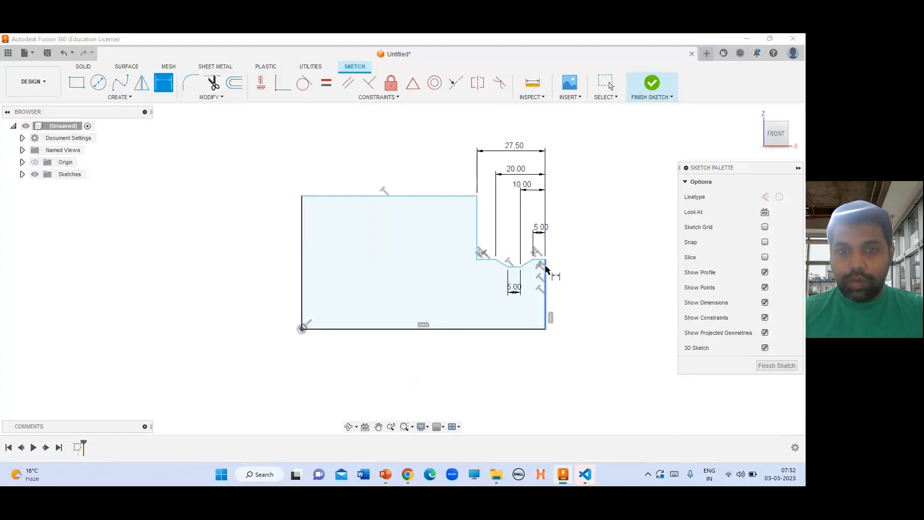
# Set the shoulder distance dimension to 50 mm after checking the reference drawing
pyautogui.hotkey('alt', 'Tab')
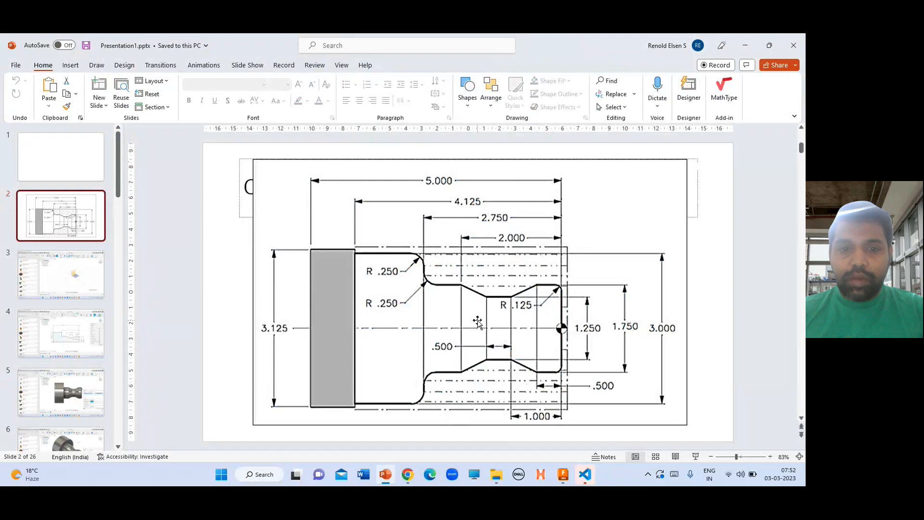
pyautogui.hotkey('alt', 'Tab')
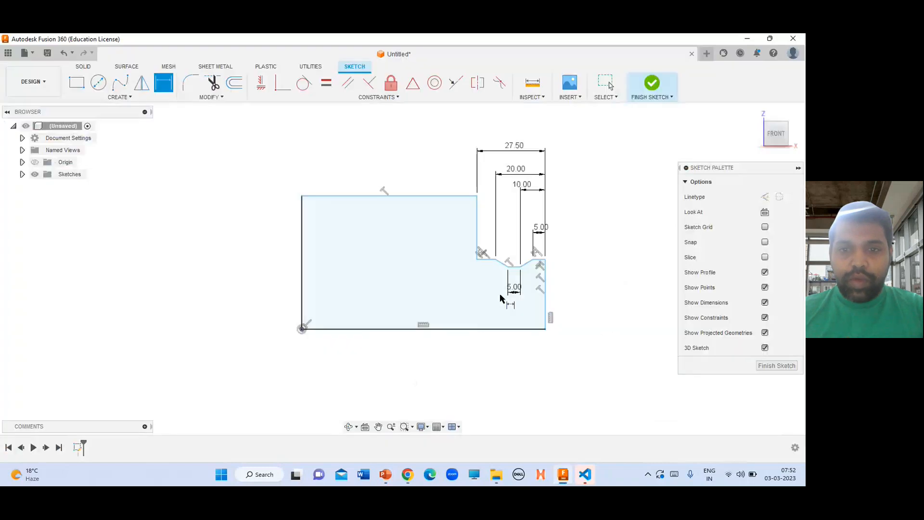
pyautogui.doubleClick(514, 147)
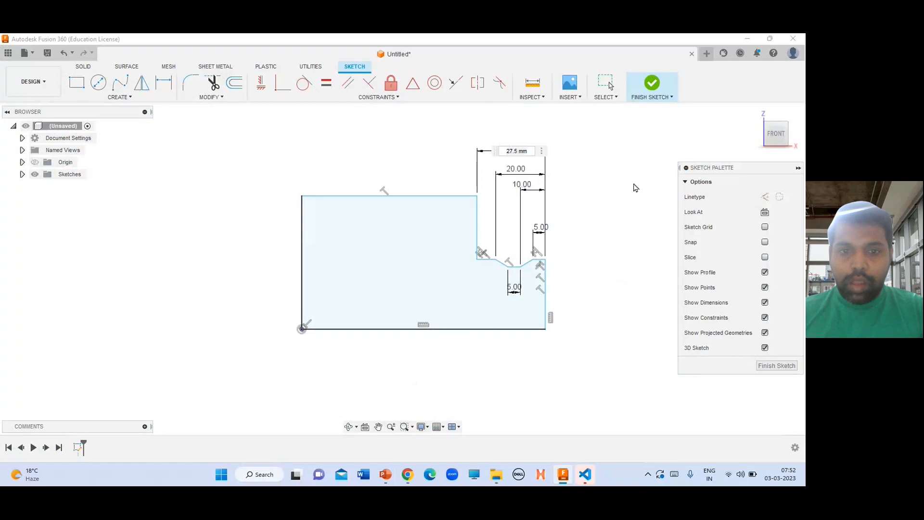
pyautogui.hotkey('alt', 'Tab')
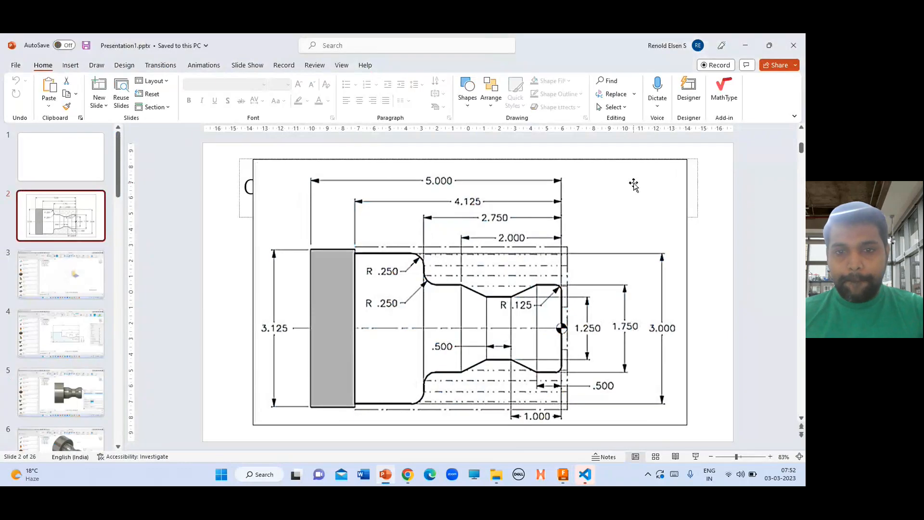
pyautogui.hotkey('alt', 'Tab')
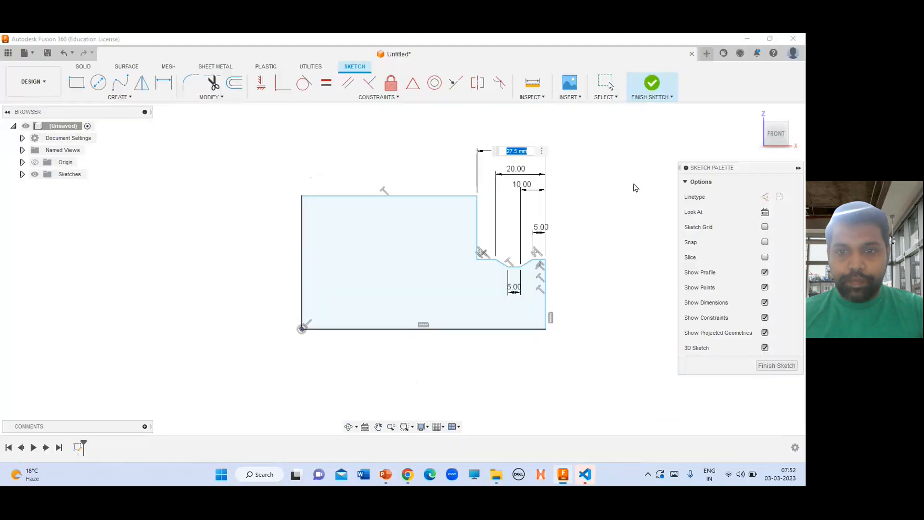
pyautogui.write('50')
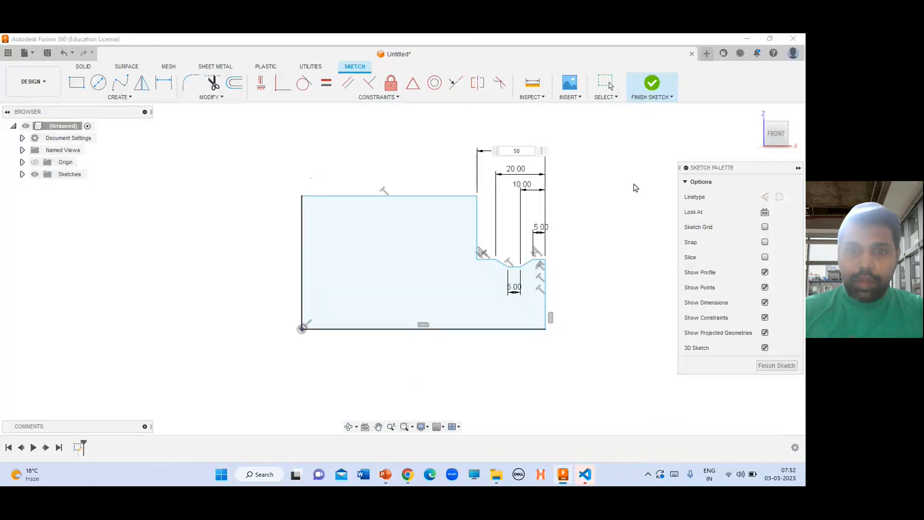
pyautogui.press('Return')
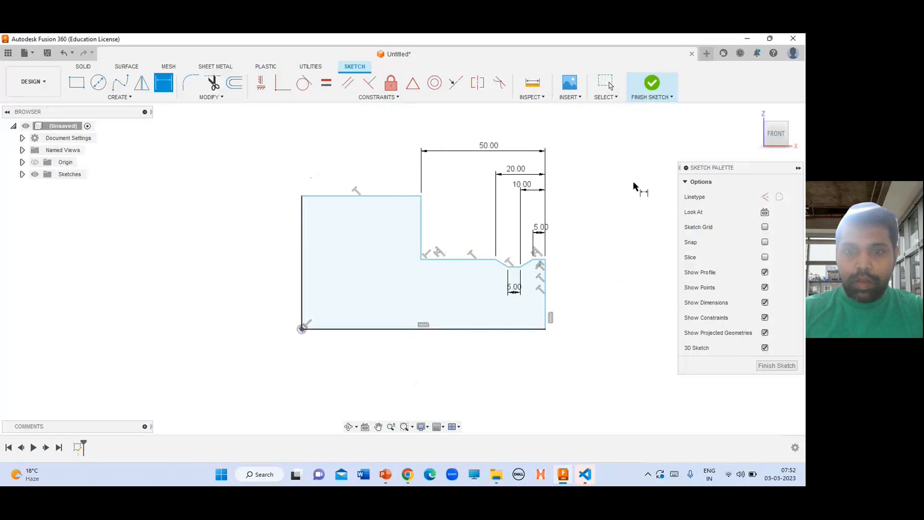
# Change the shoulder distance dimension to 41.25 mm and restart the Dimension tool
pyautogui.hotkey('alt', 'Tab')
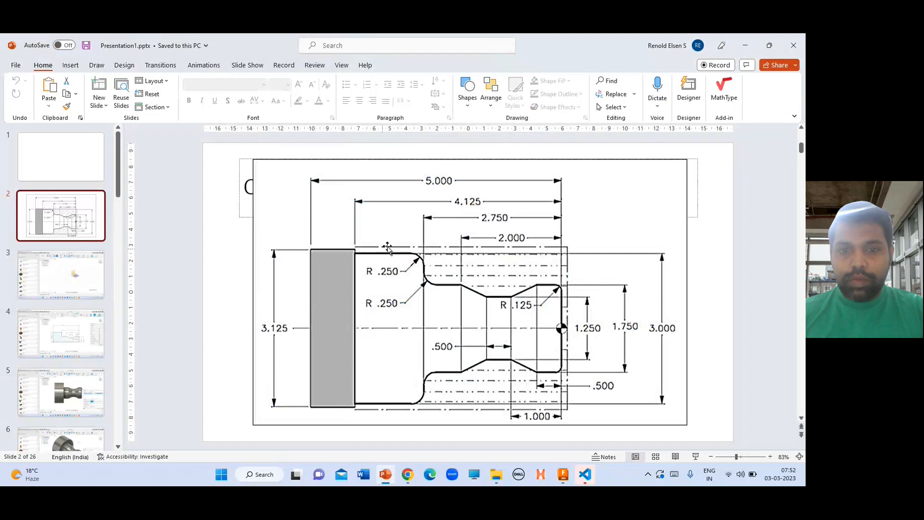
pyautogui.hotkey('alt', 'Tab')
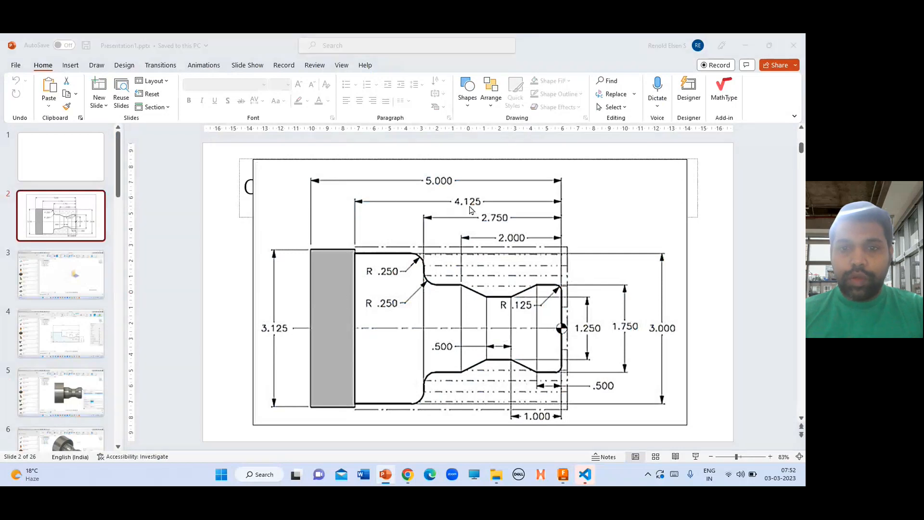
pyautogui.doubleClick(495, 153)
pyautogui.write('41.25')
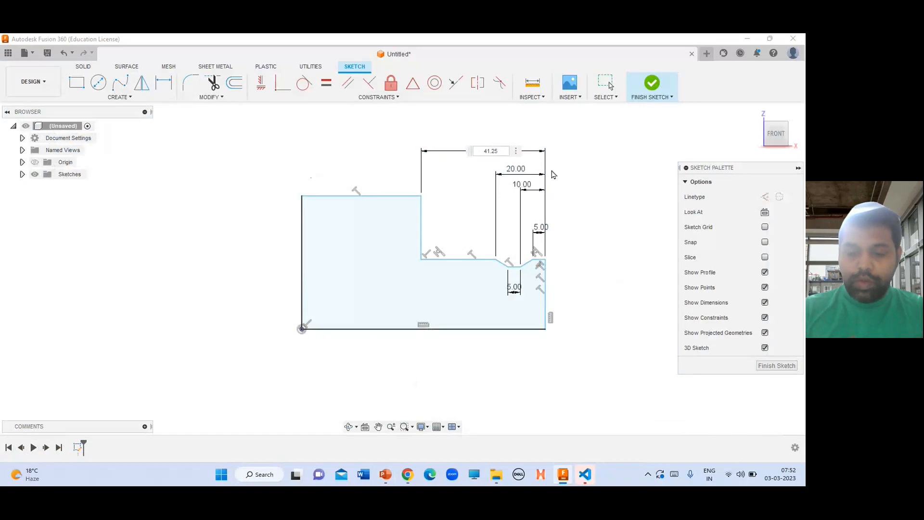
pyautogui.press('Return')
pyautogui.press('d')
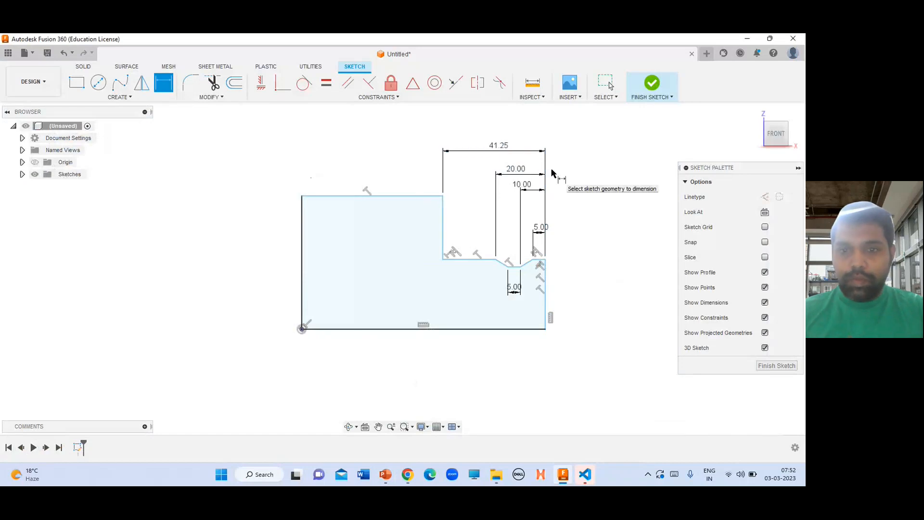
# Set the shoulder distance dimension back to 27.5 mm and restart the Dimension tool
pyautogui.hotkey('alt', 'Tab')
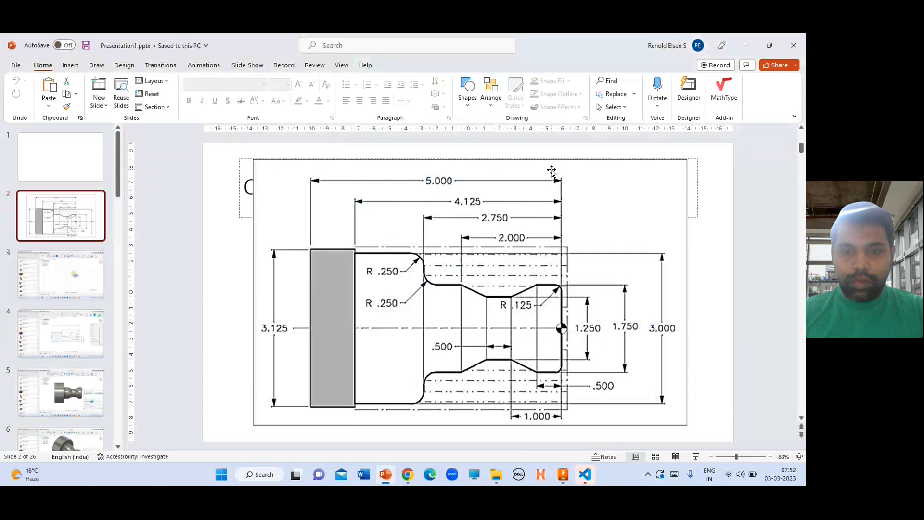
pyautogui.hotkey('alt', 'Tab')
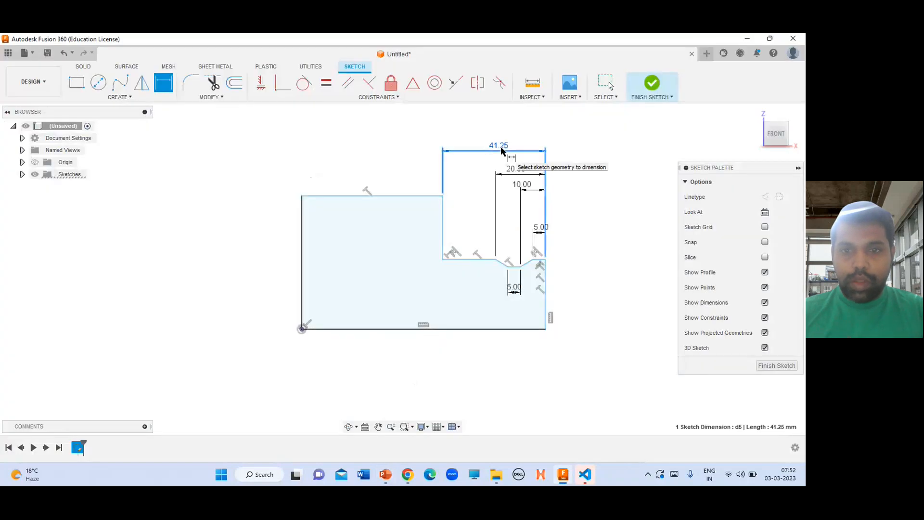
pyautogui.hotkey('alt', 'Tab')
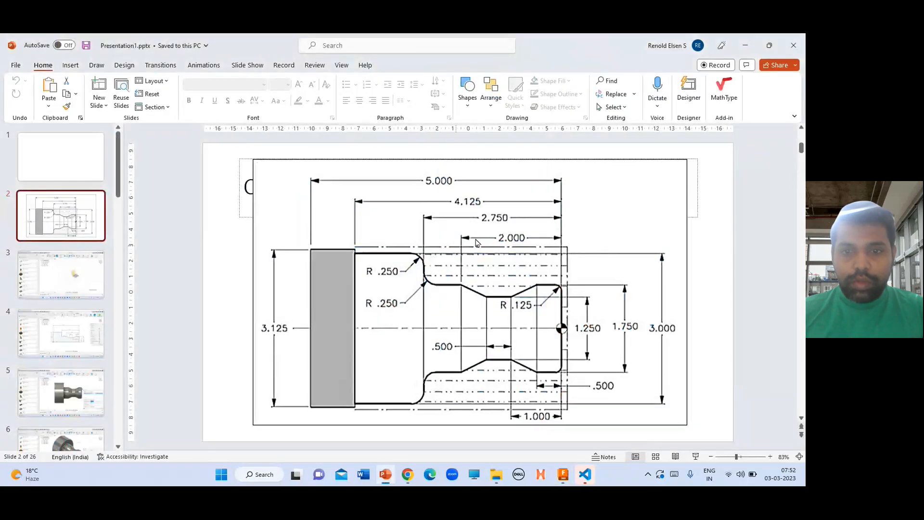
pyautogui.hotkey('alt', 'Tab')
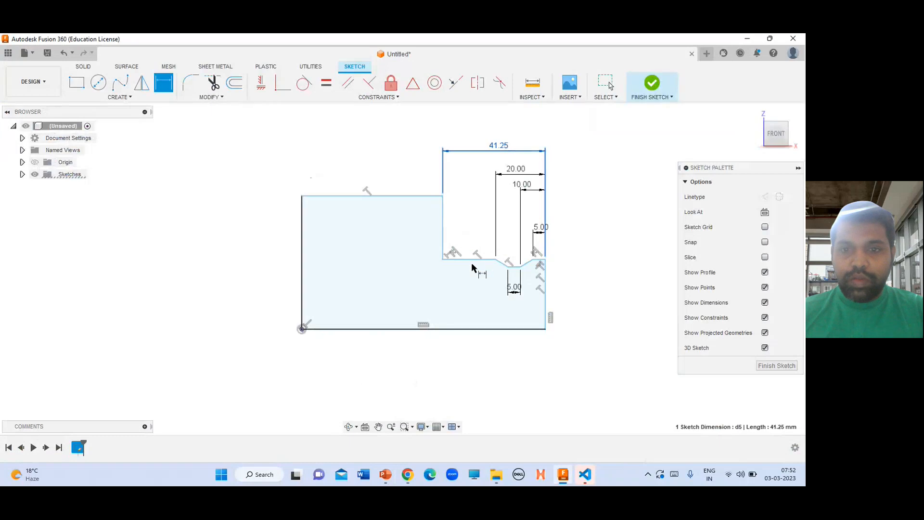
pyautogui.doubleClick(501, 145)
pyautogui.hotkey('alt', 'Tab')
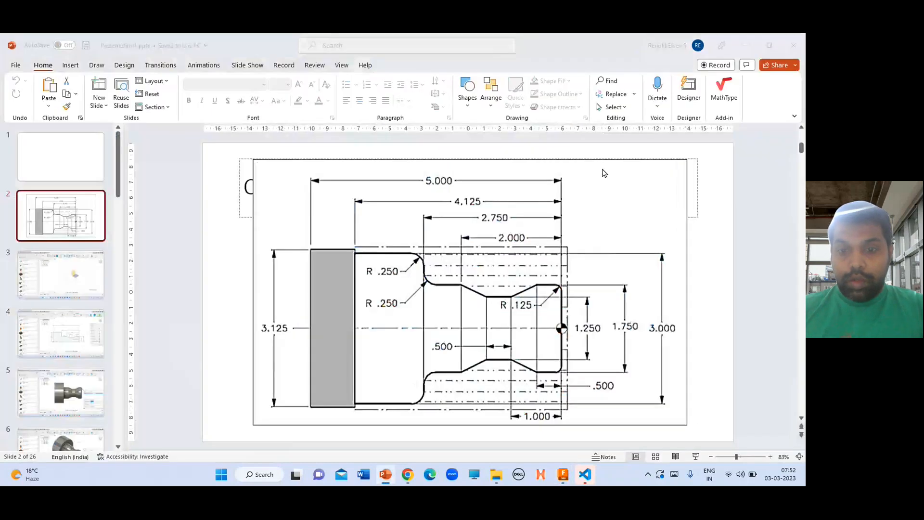
pyautogui.hotkey('alt', 'Tab')
pyautogui.write('27.5')
pyautogui.press('Return')
pyautogui.press('d')
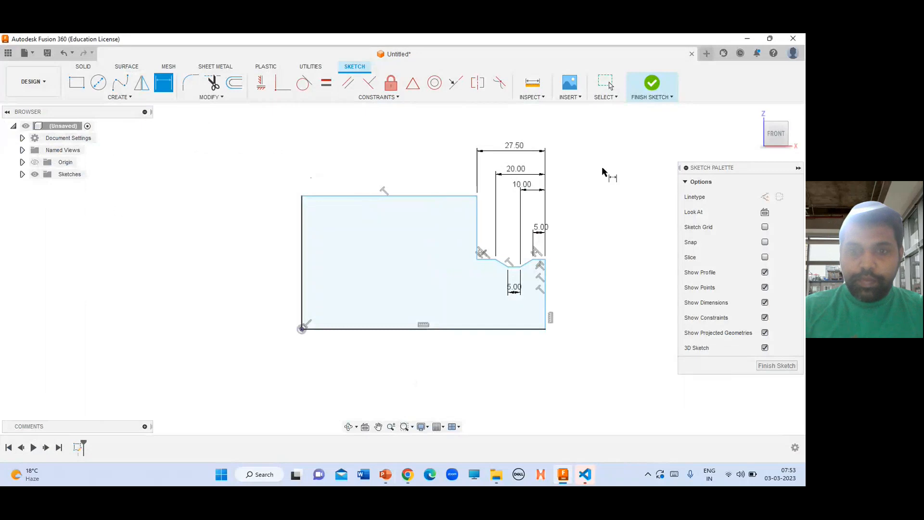
# Dimension the overall horizontal length between the left and right edges of the profile as 41.25 mm
pyautogui.click(547, 291)
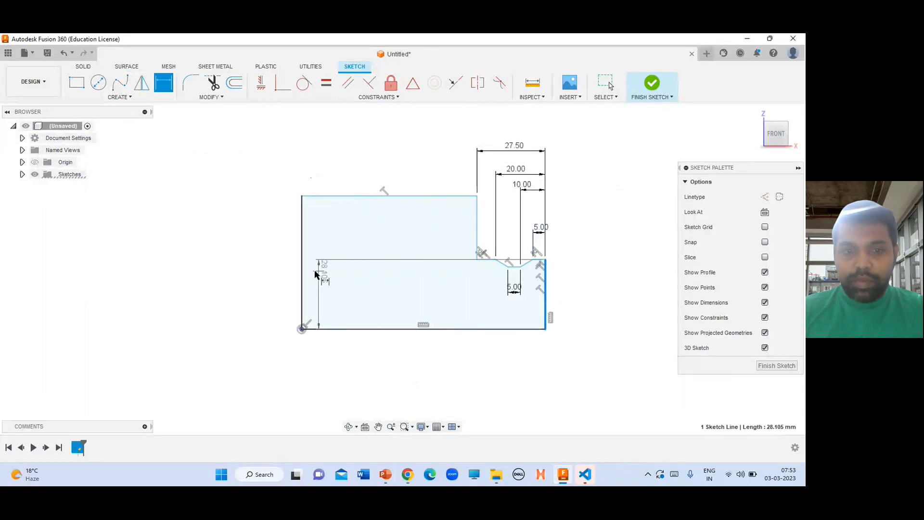
pyautogui.click(303, 269)
pyautogui.click(436, 125)
pyautogui.hotkey('alt', 'Tab')
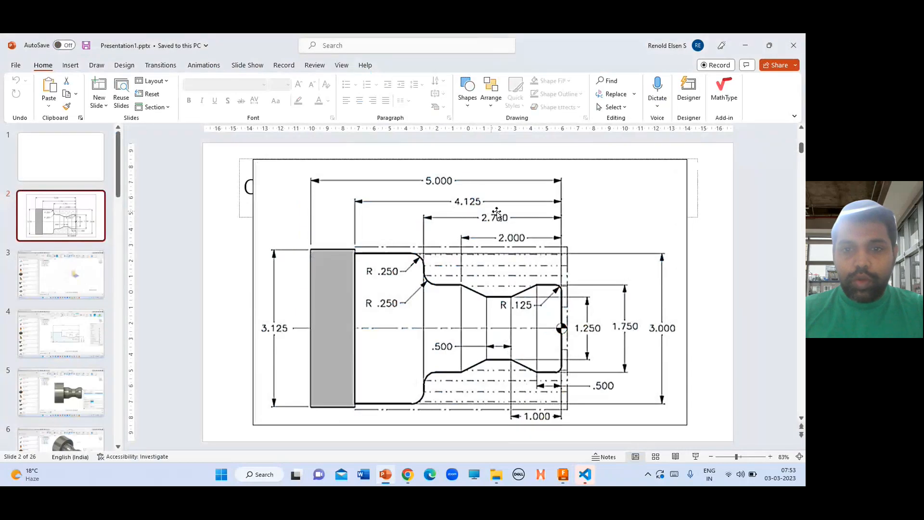
pyautogui.hotkey('alt', 'Tab')
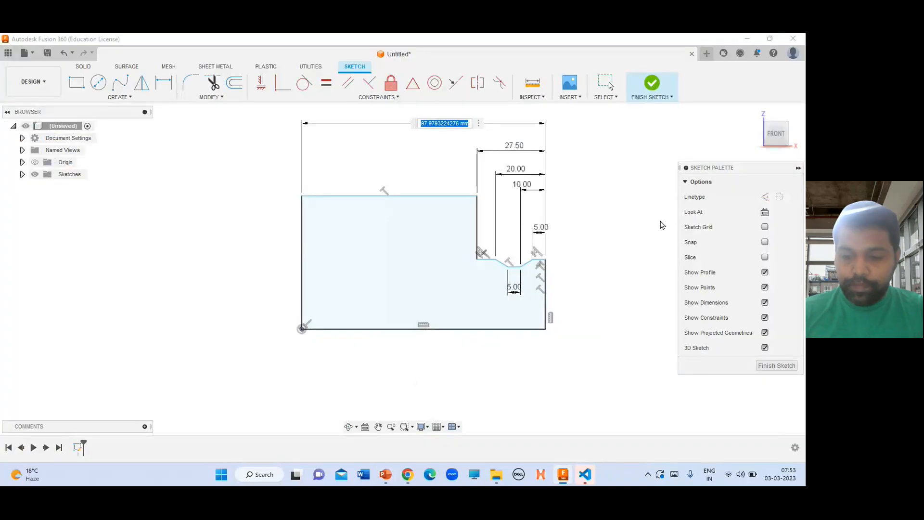
pyautogui.write('4.125')
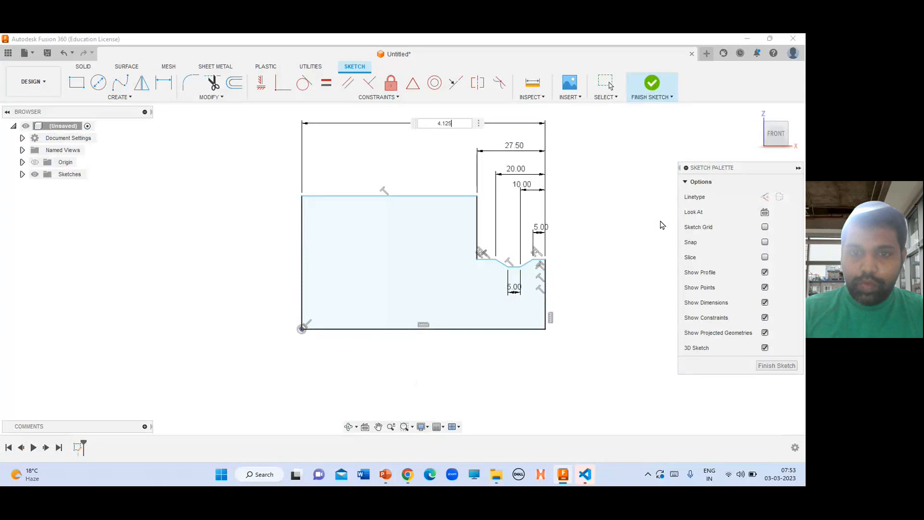
pyautogui.hotkey('alt', 'Tab')
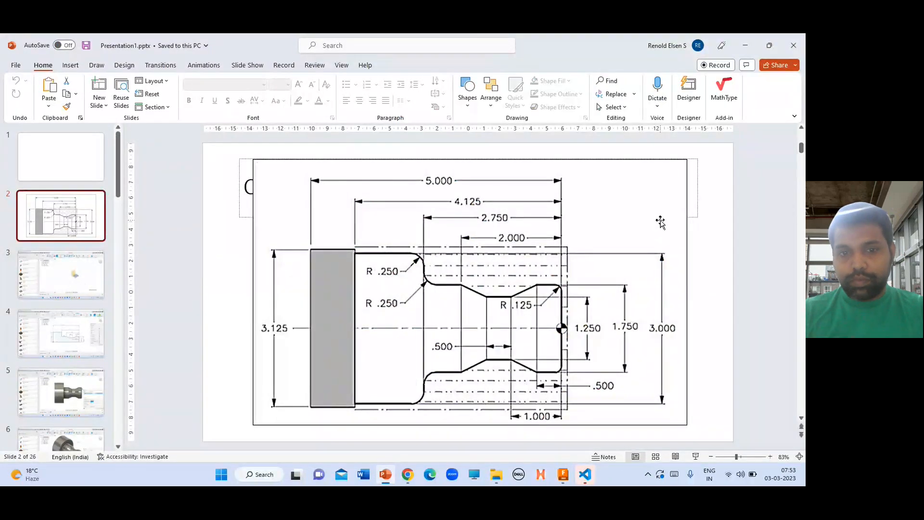
pyautogui.hotkey('ctrl', 'm')
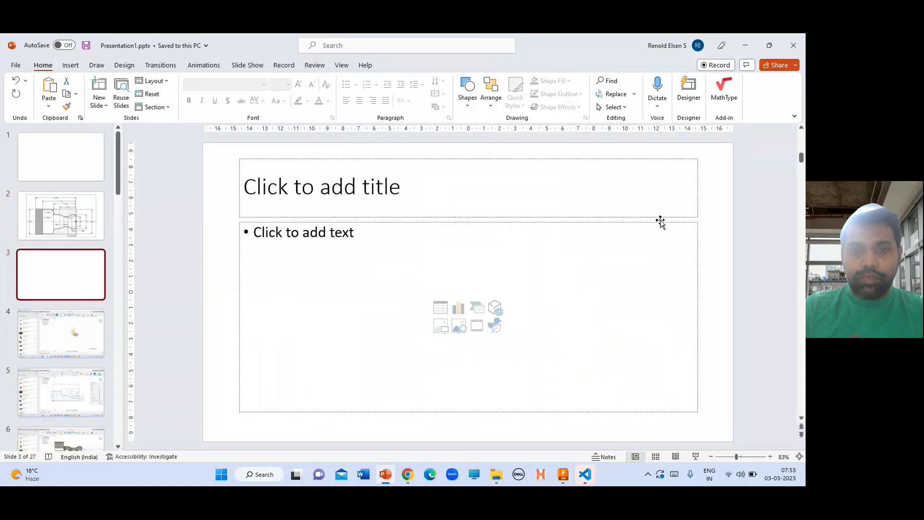
pyautogui.hotkey('alt', 'Tab')
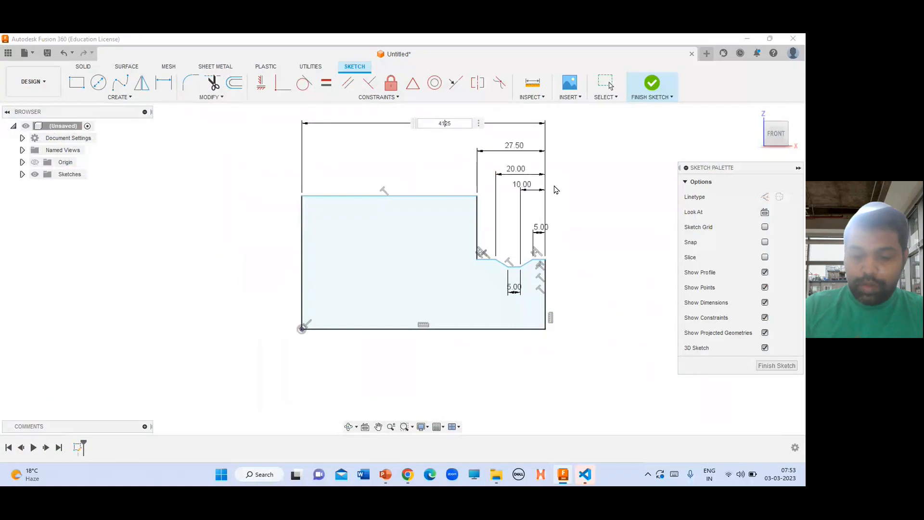
pyautogui.press('Return')
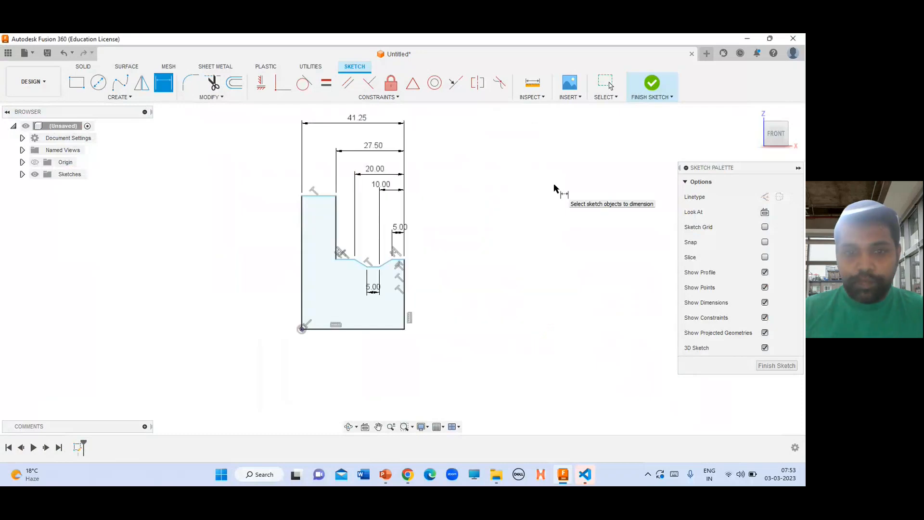
# Open the reference drawing slide in full-screen slideshow to examine its dimensions
pyautogui.hotkey('alt', 'Tab')
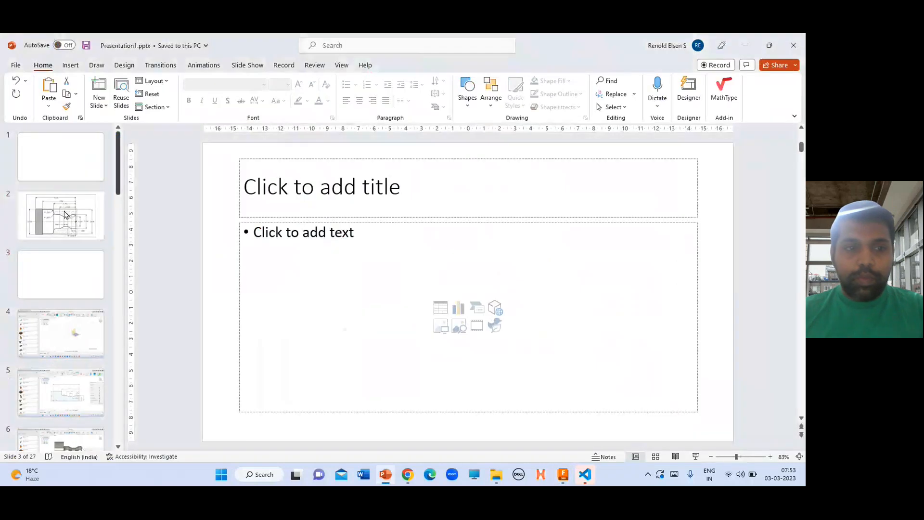
pyautogui.click(60, 219)
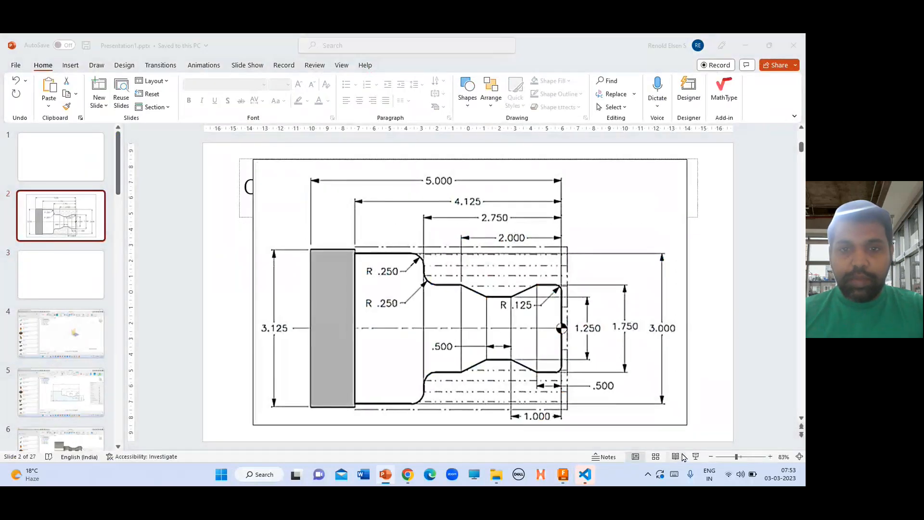
pyautogui.hotkey('alt', 'Tab')
pyautogui.keyDown('alt'); pyautogui.click(227, 224); pyautogui.keyUp('alt')
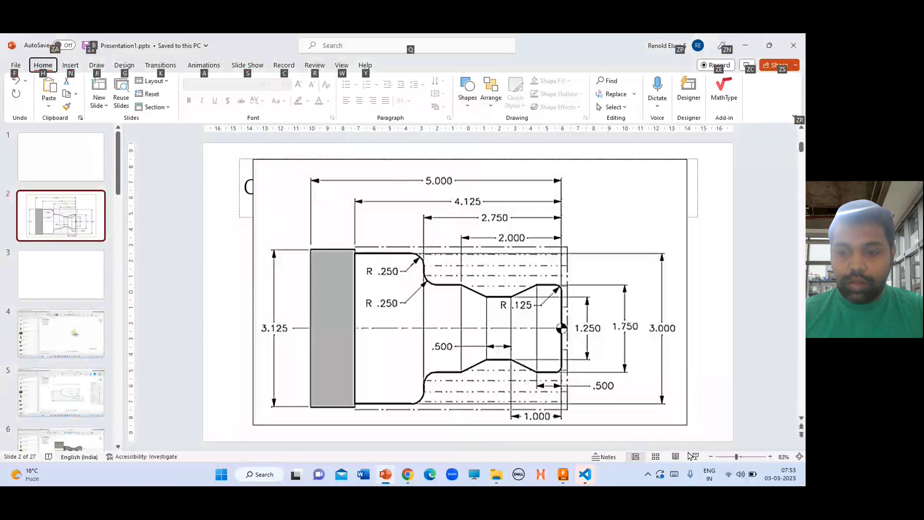
pyautogui.click(695, 458)
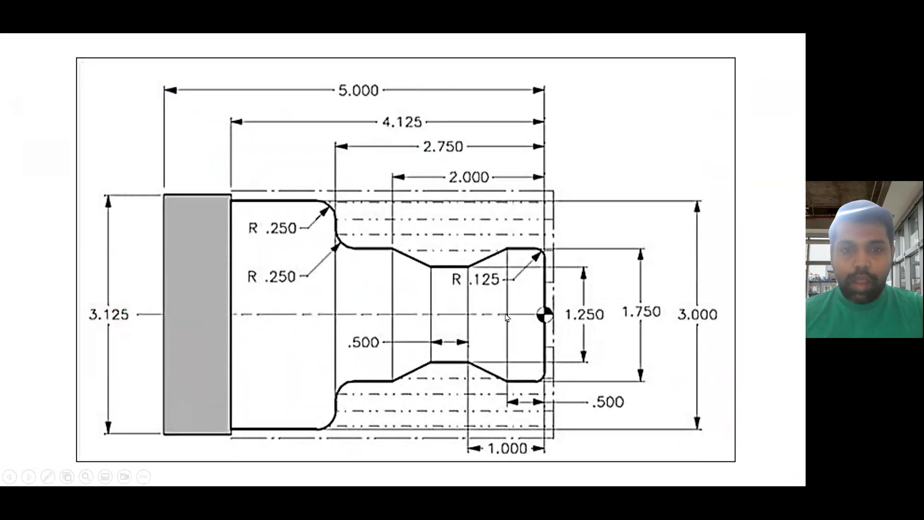
pyautogui.hotkey('alt', 'Tab')
pyautogui.hotkey('alt', 'Tab')
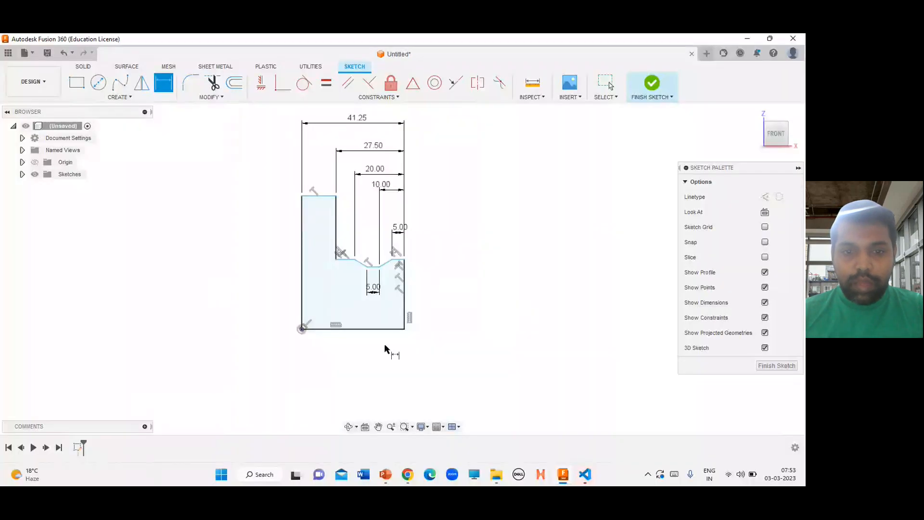
# Dimension the left section's height between the bottom edge and its top edge as 30 mm
pyautogui.click(354, 330)
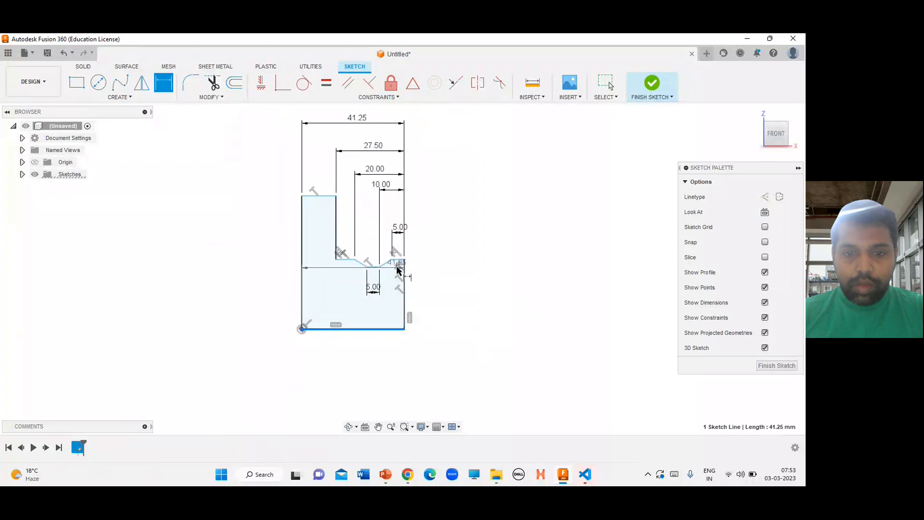
pyautogui.scroll(5, 399, 265)
pyautogui.scroll(-2, 413, 339)
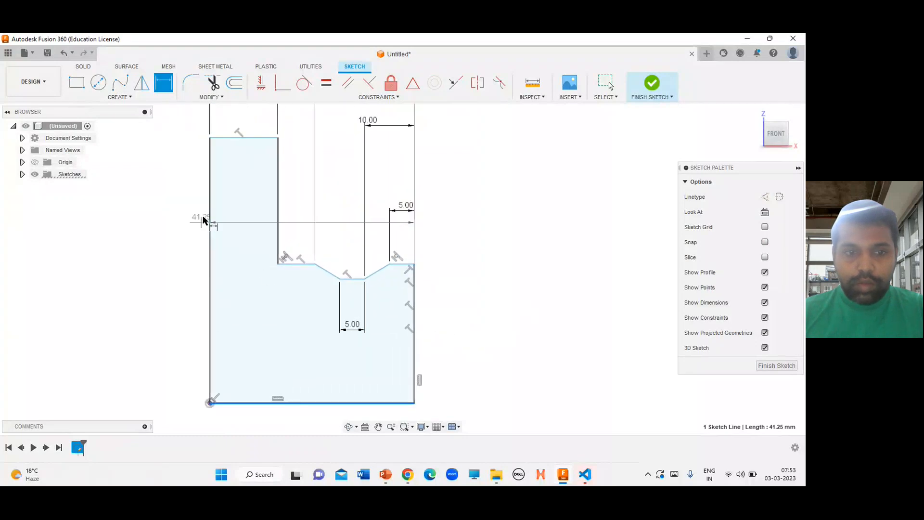
pyautogui.click(248, 140)
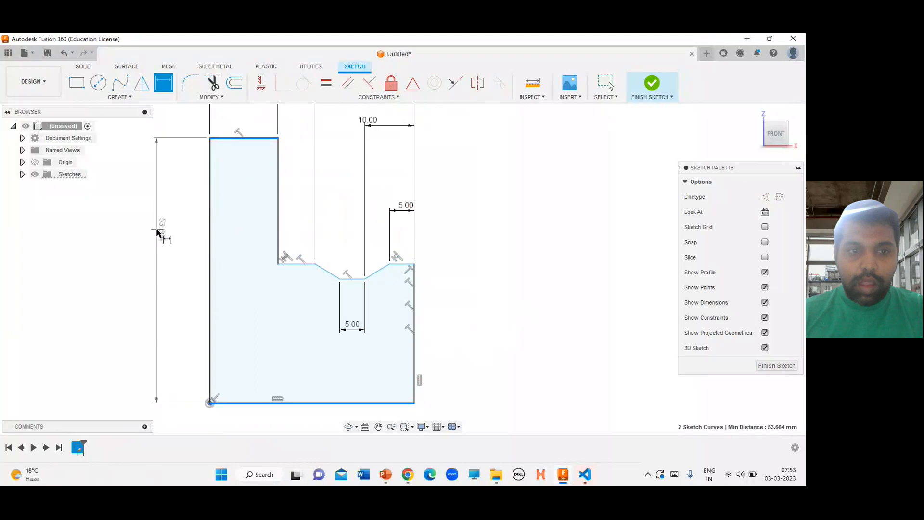
pyautogui.click(157, 233)
pyautogui.hotkey('alt', 'Tab')
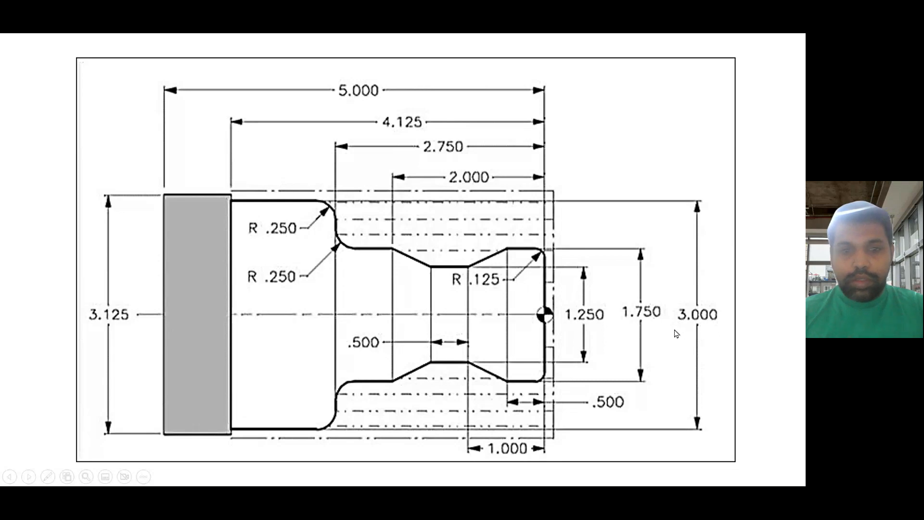
pyautogui.hotkey('alt', 'Tab')
pyautogui.write('30')
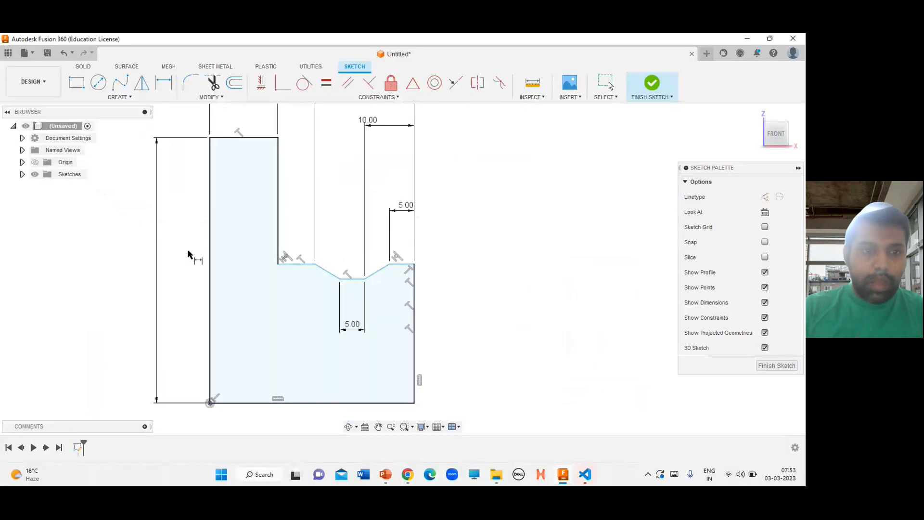
pyautogui.press('Return')
# Set the left section's height dimension to 15 mm, the half-profile radius
pyautogui.hotkey('alt', 'Tab')
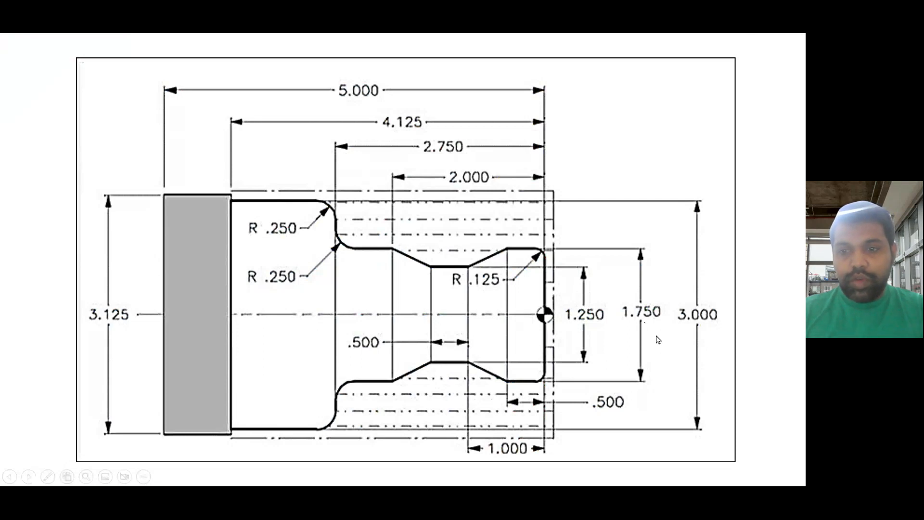
pyautogui.hotkey('alt', 'Tab')
pyautogui.doubleClick(162, 303)
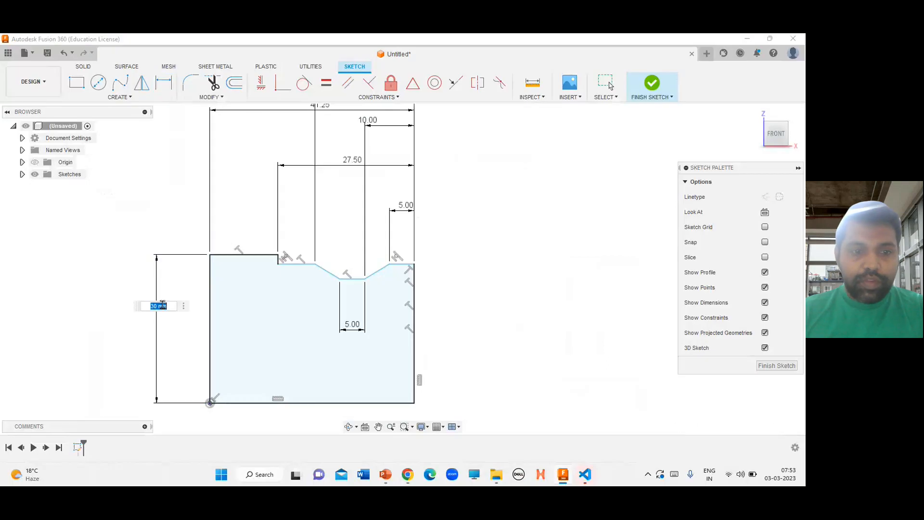
pyautogui.write('30/')
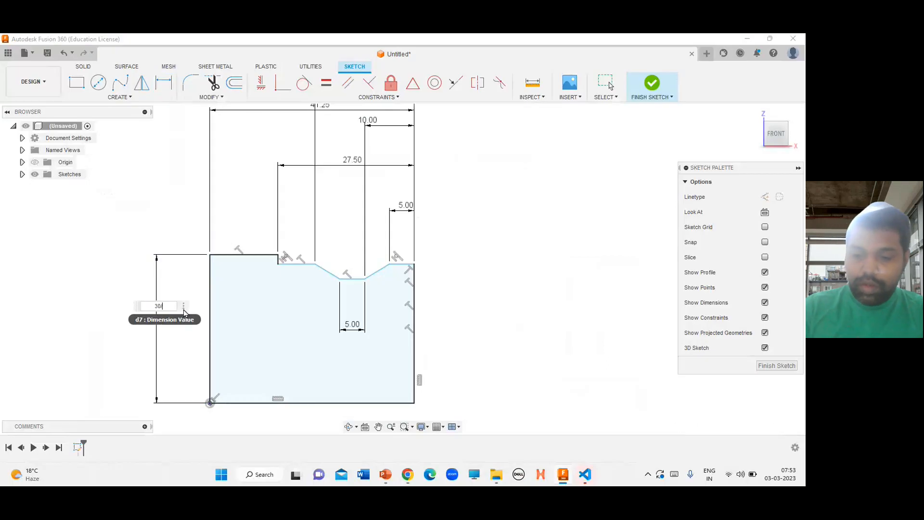
pyautogui.write('0')
pyautogui.press('Return')
# Dimension the right end section's height from the bottom edge as 17.5/2 mm (8.75 mm)
pyautogui.hotkey('alt', 'Tab')
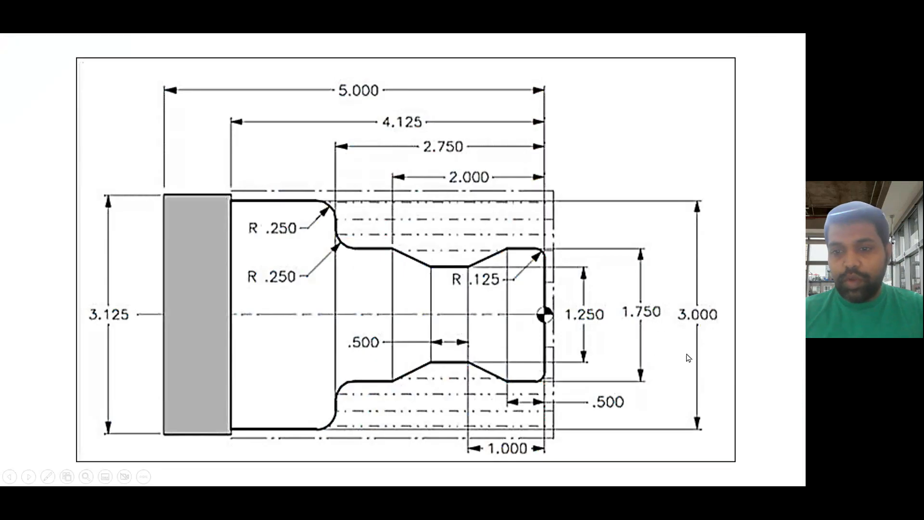
pyautogui.hotkey('alt', 'Tab')
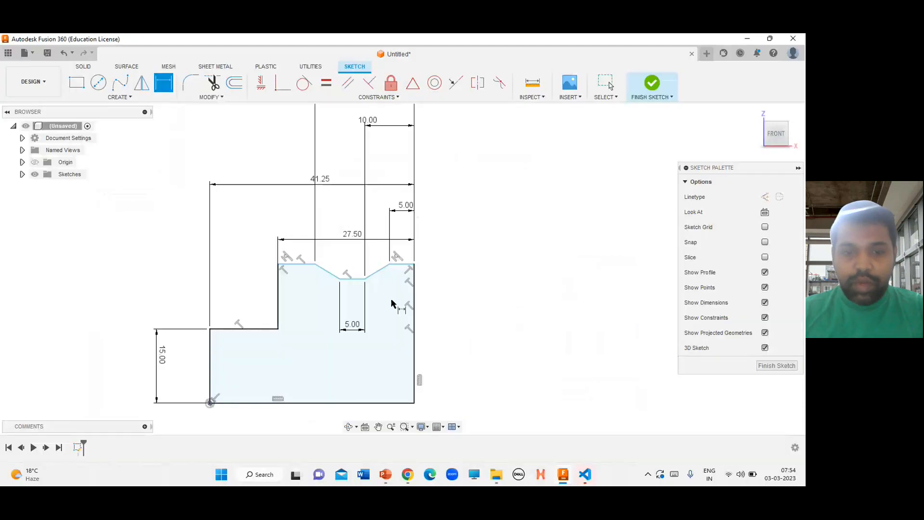
pyautogui.click(299, 266)
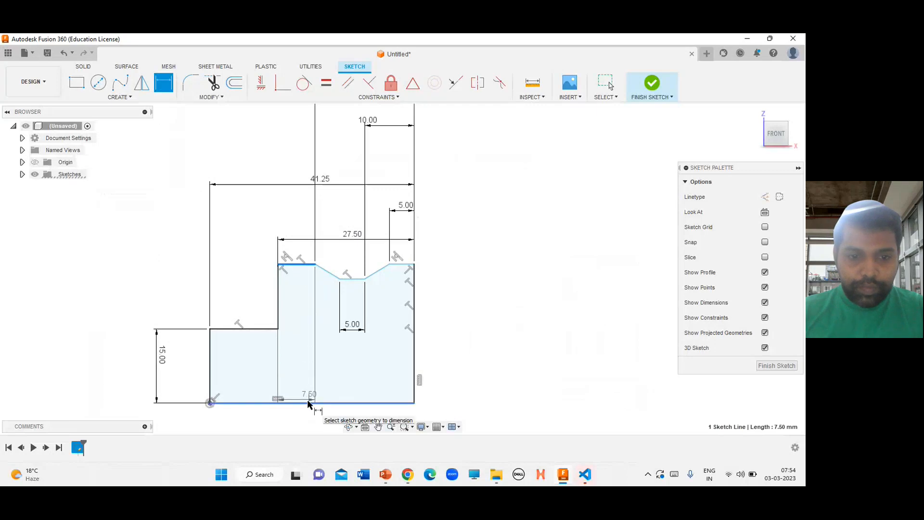
pyautogui.click(307, 401)
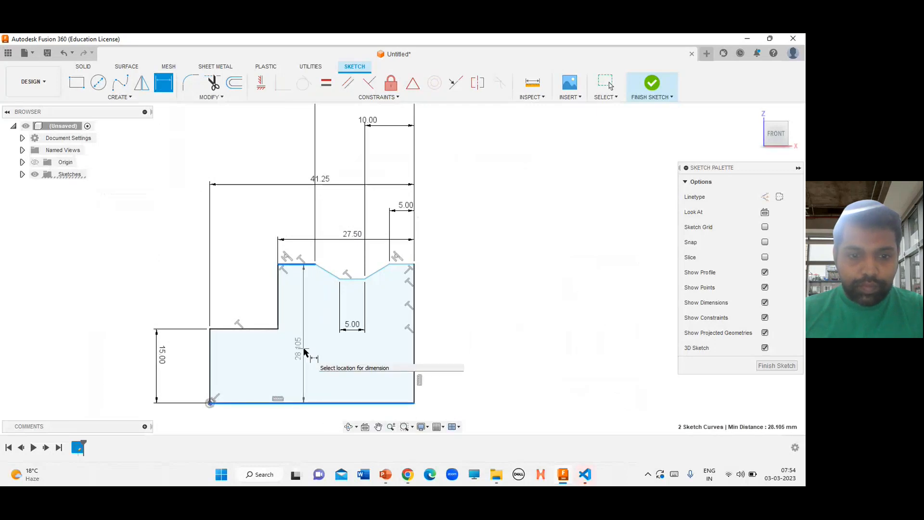
pyautogui.click(542, 378)
pyautogui.write('17')
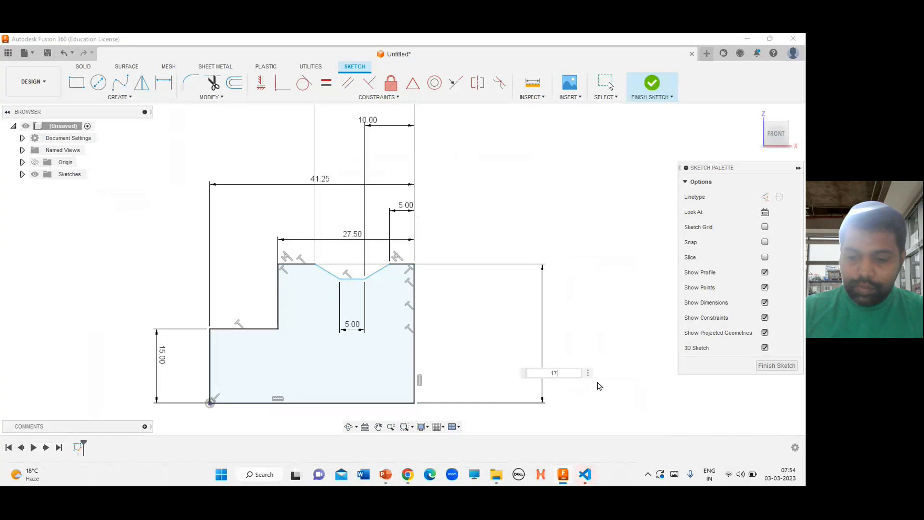
pyautogui.write('.5/2')
pyautogui.press('Return')
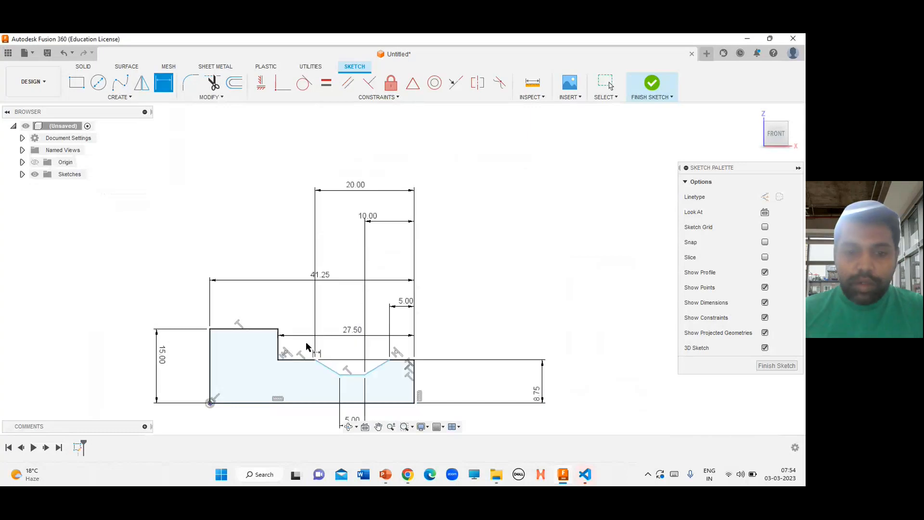
# Dimension the groove bottom's height from the bottom edge as 12.5/2 mm (6.25 mm)
pyautogui.hotkey('alt', 'Tab')
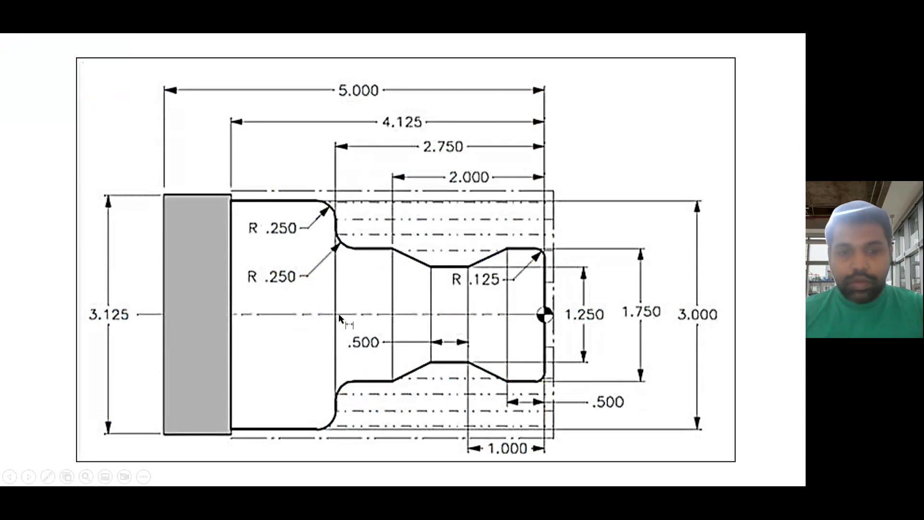
pyautogui.hotkey('alt', 'Tab')
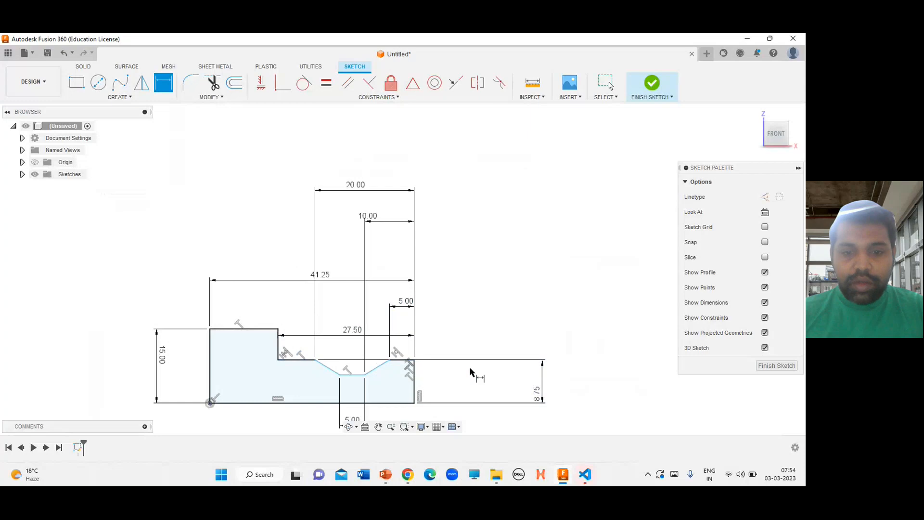
pyautogui.hotkey('alt', 'Tab')
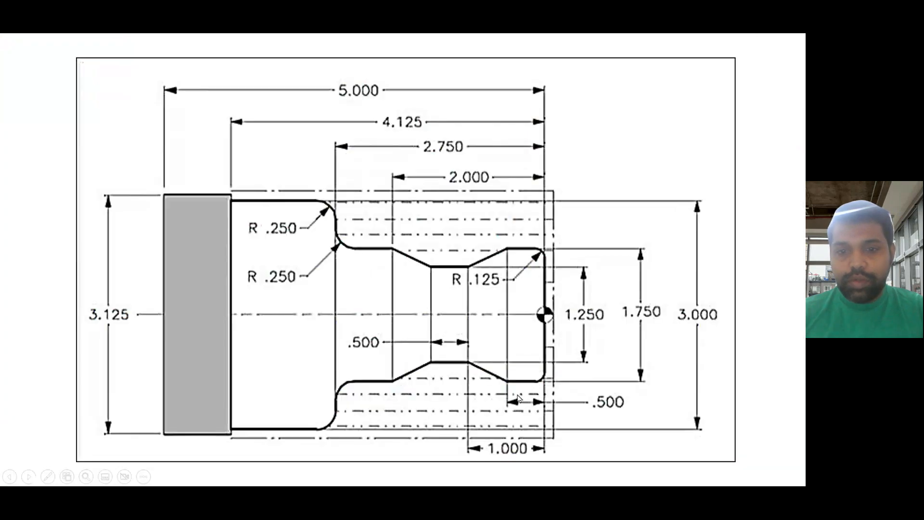
pyautogui.hotkey('alt', 'Tab')
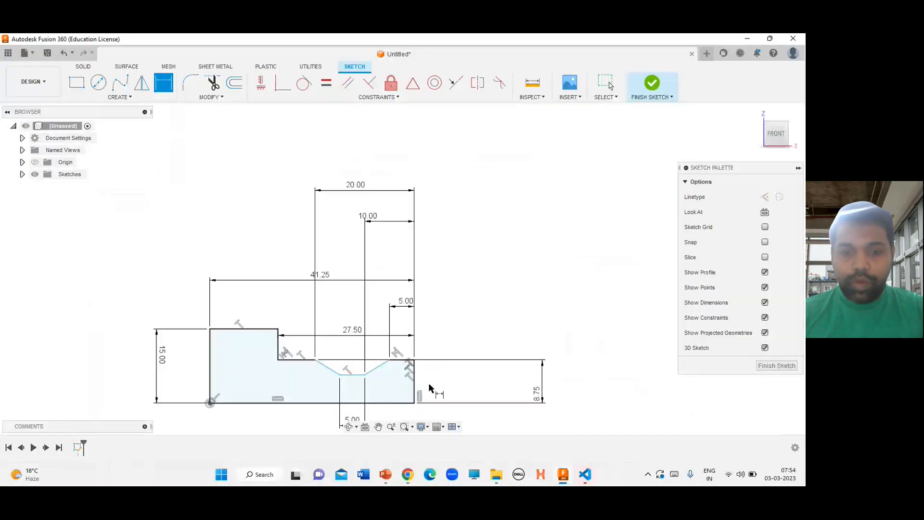
pyautogui.click(355, 375)
pyautogui.click(353, 403)
pyautogui.click(481, 389)
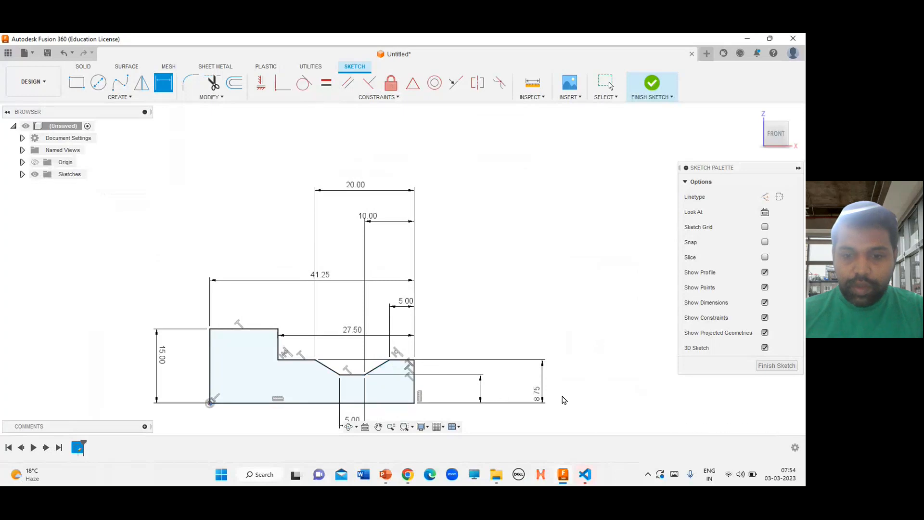
pyautogui.write('12')
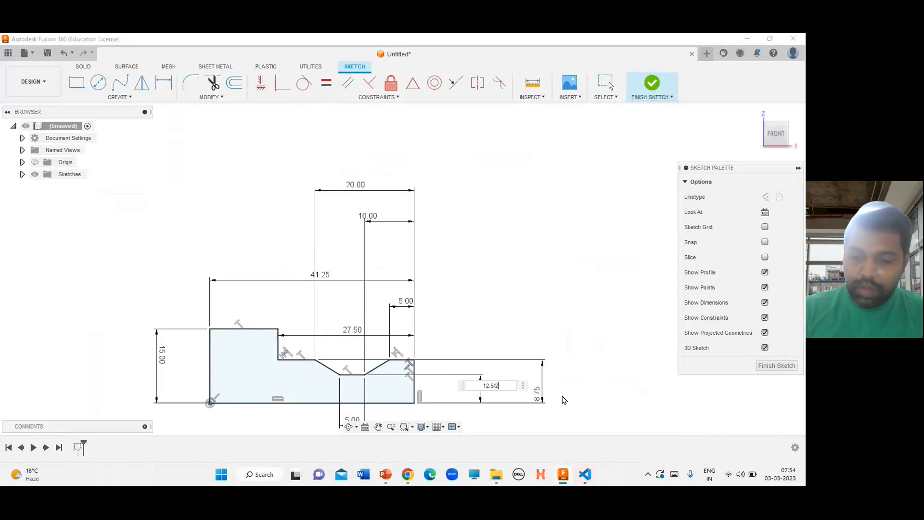
pyautogui.write('.5/2')
pyautogui.press('Return')
# Reposition the dimension labels closer to the profile for a tidier layout
pyautogui.scroll(-2, 490, 259)
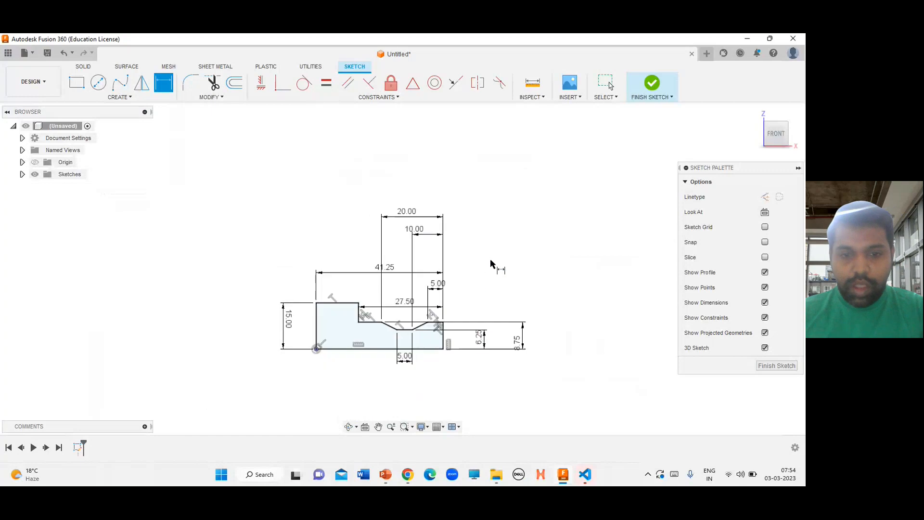
pyautogui.scroll(3, 348, 359)
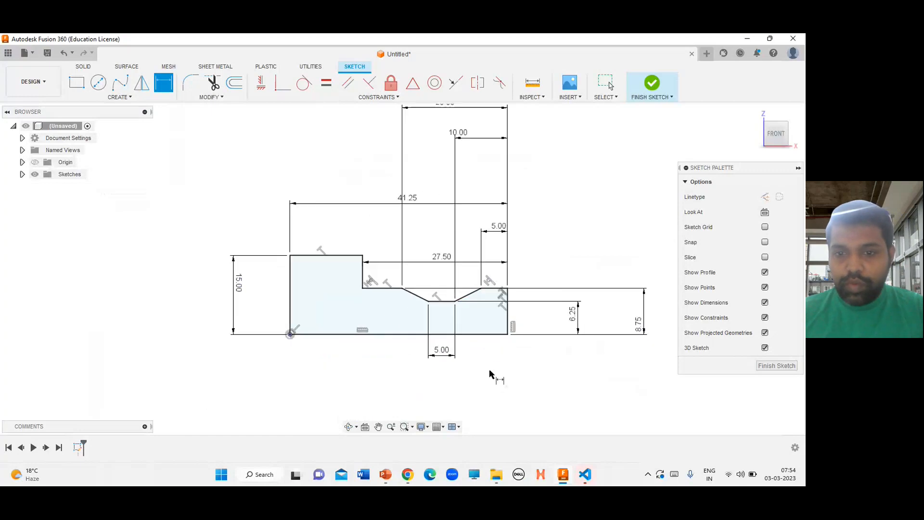
pyautogui.scroll(-1, 489, 369)
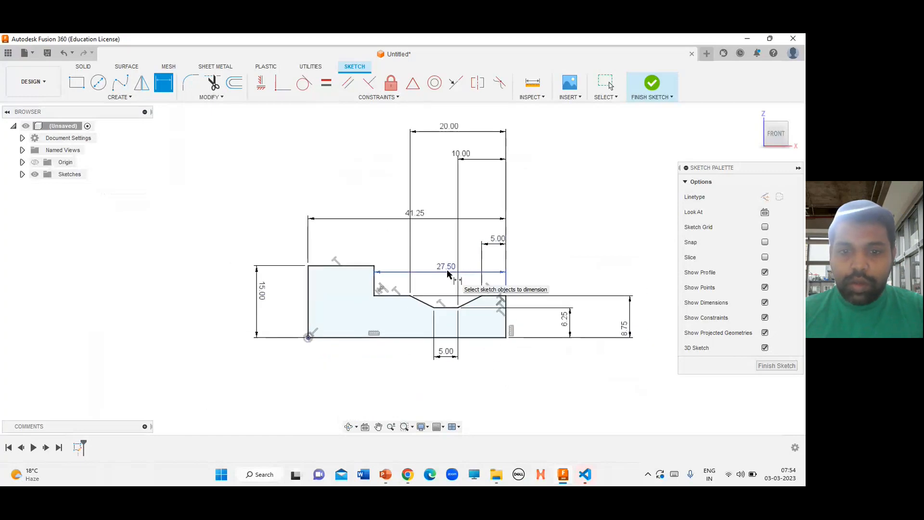
pyautogui.moveTo(456, 272); pyautogui.dragTo(471, 324)
pyautogui.press('d')
pyautogui.press('Escape')
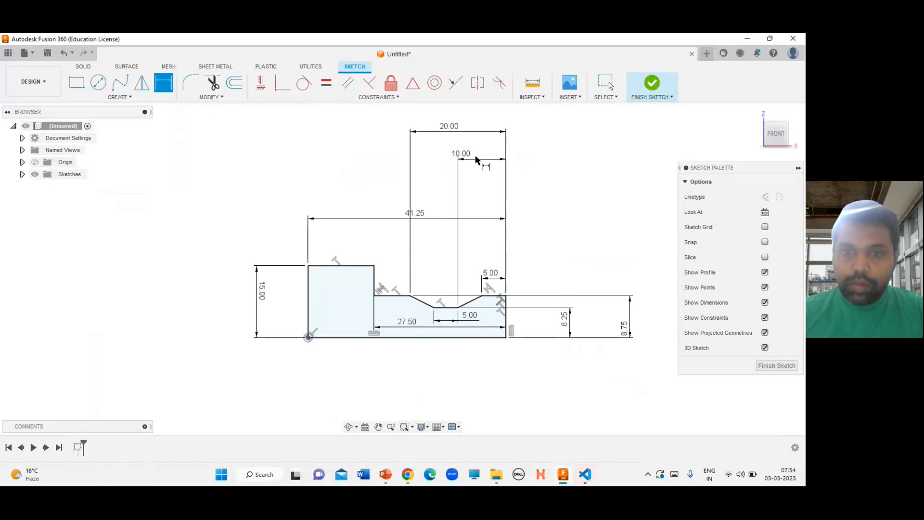
pyautogui.moveTo(476, 161); pyautogui.dragTo(441, 272)
pyautogui.press('d')
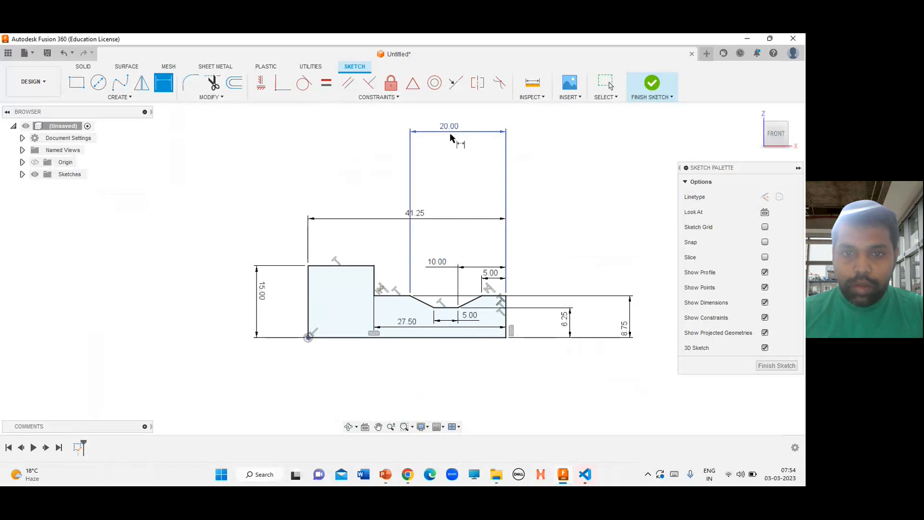
pyautogui.moveTo(451, 138); pyautogui.dragTo(466, 258)
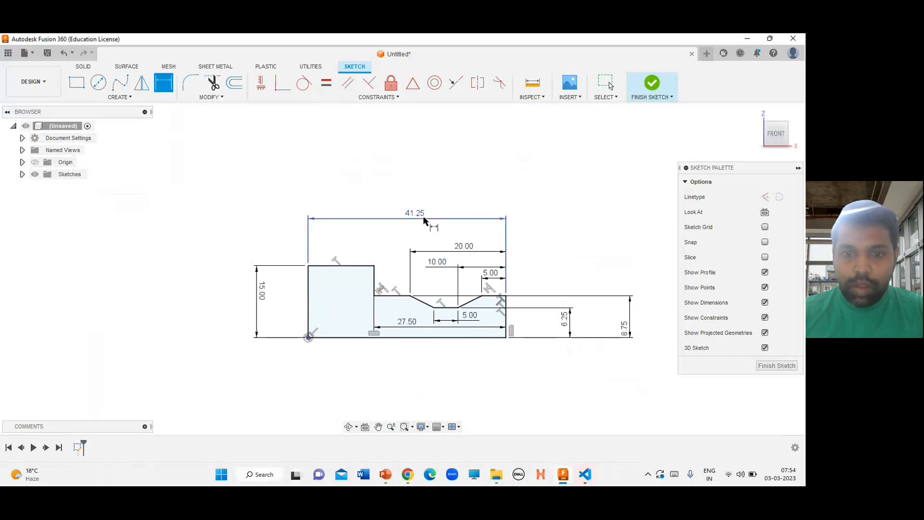
pyautogui.press('Escape')
pyautogui.moveTo(423, 220); pyautogui.dragTo(425, 241)
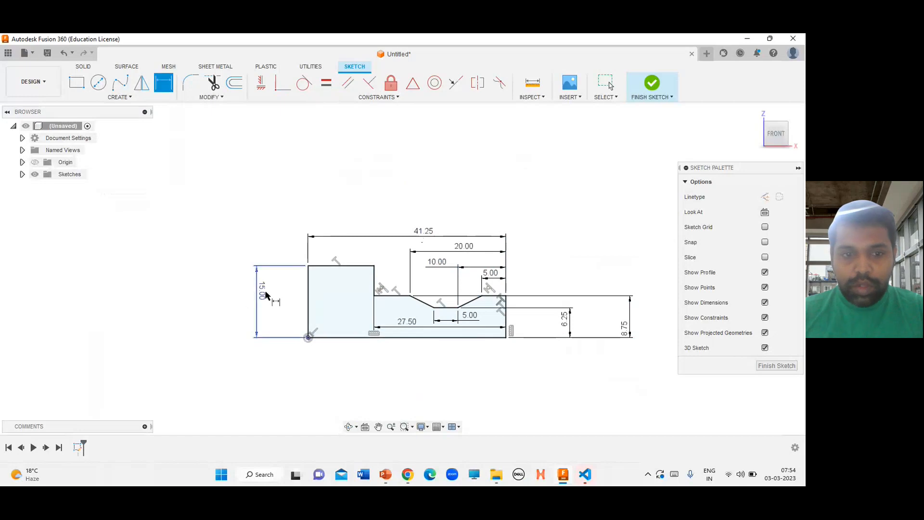
pyautogui.moveTo(263, 291); pyautogui.dragTo(296, 306)
pyautogui.press('d')
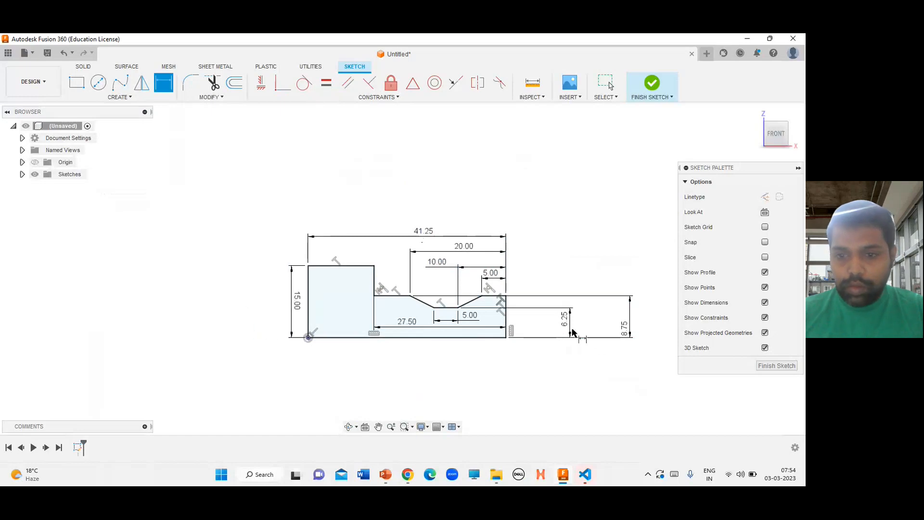
pyautogui.moveTo(563, 328); pyautogui.dragTo(524, 330)
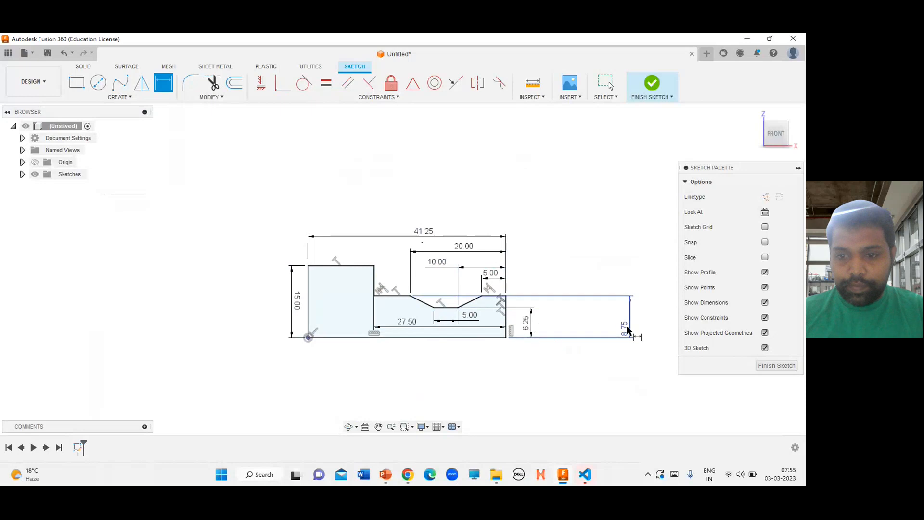
pyautogui.moveTo(625, 330); pyautogui.dragTo(547, 324)
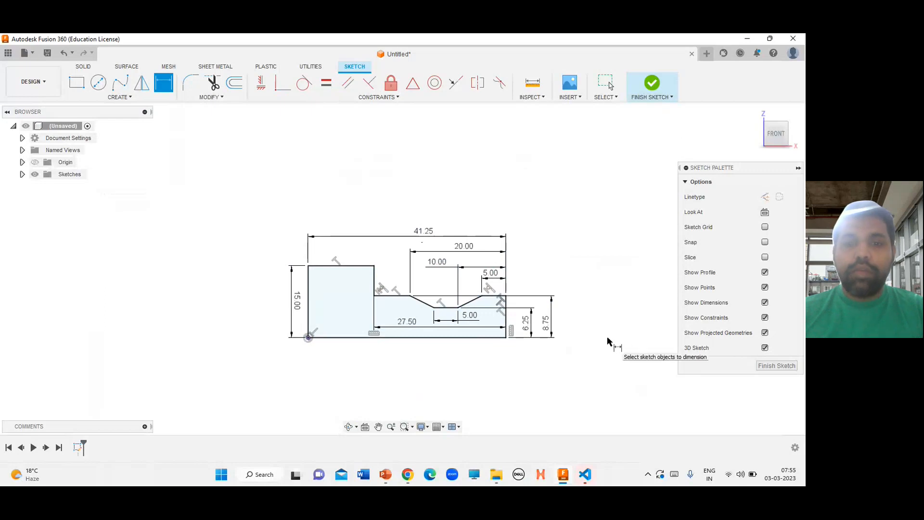
# Finish the sketch and revolve the profile a full 360 degrees about its bottom edge into a new body
pyautogui.click(652, 85)
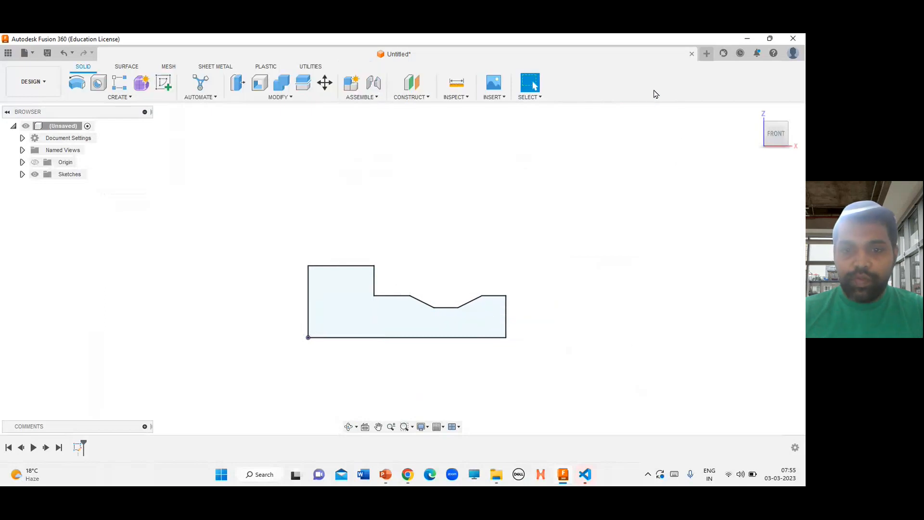
pyautogui.click(120, 97)
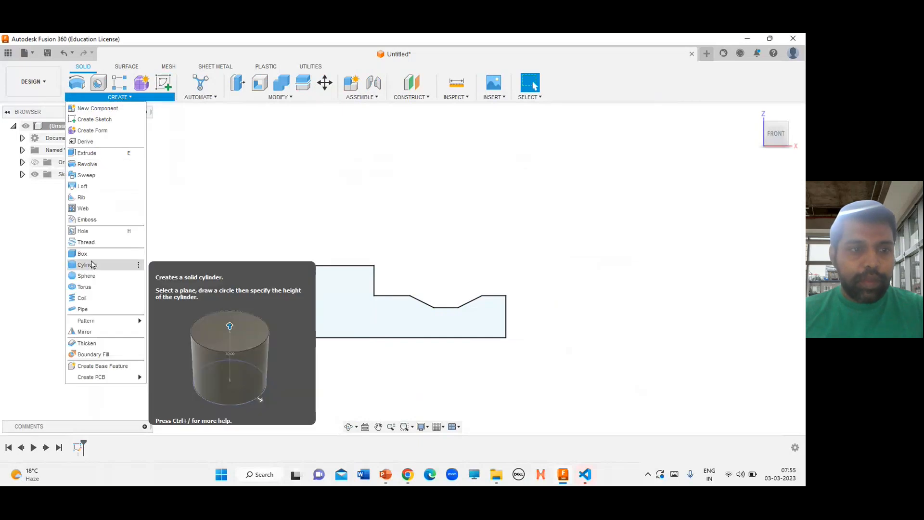
pyautogui.click(94, 164)
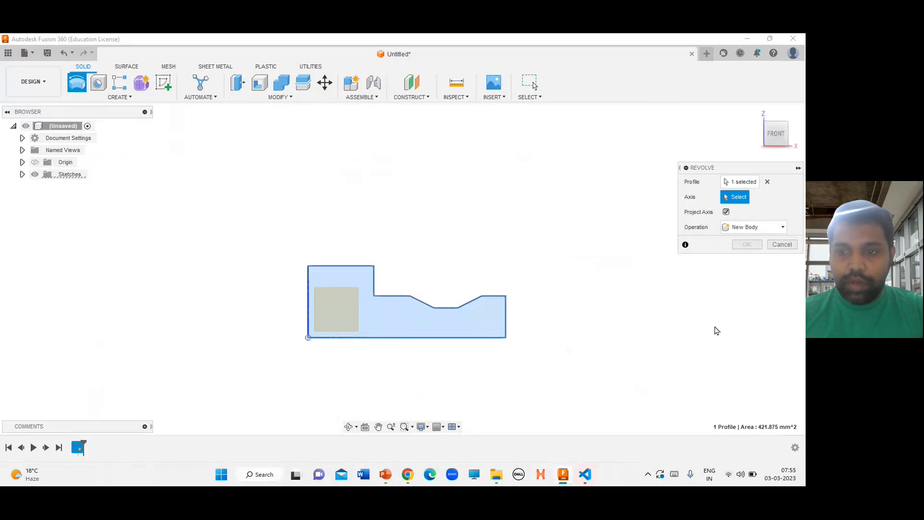
pyautogui.click(451, 339)
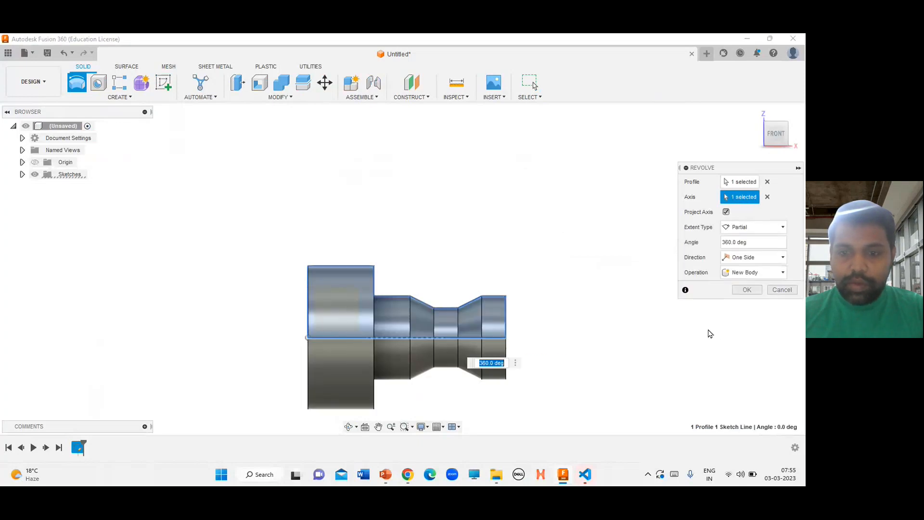
pyautogui.click(746, 290)
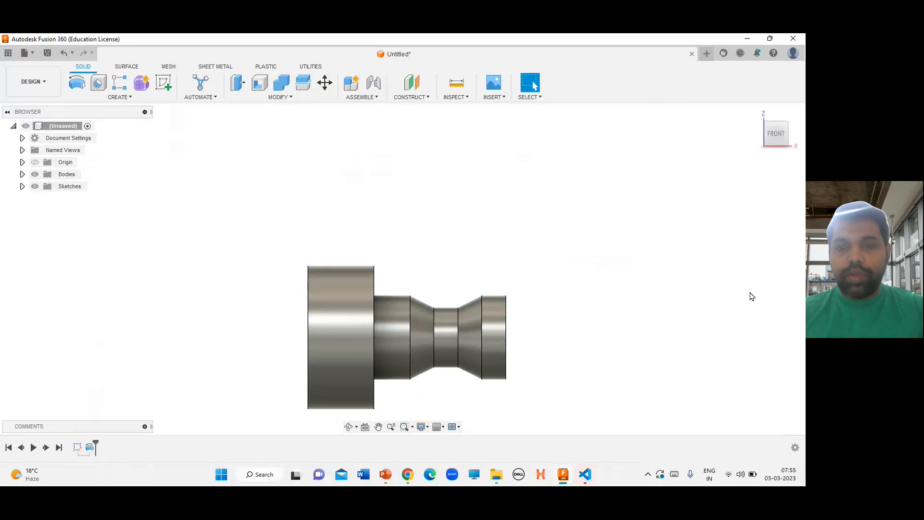
# Return to the home view and check the fillet radii on the reference drawing
pyautogui.click(755, 115)
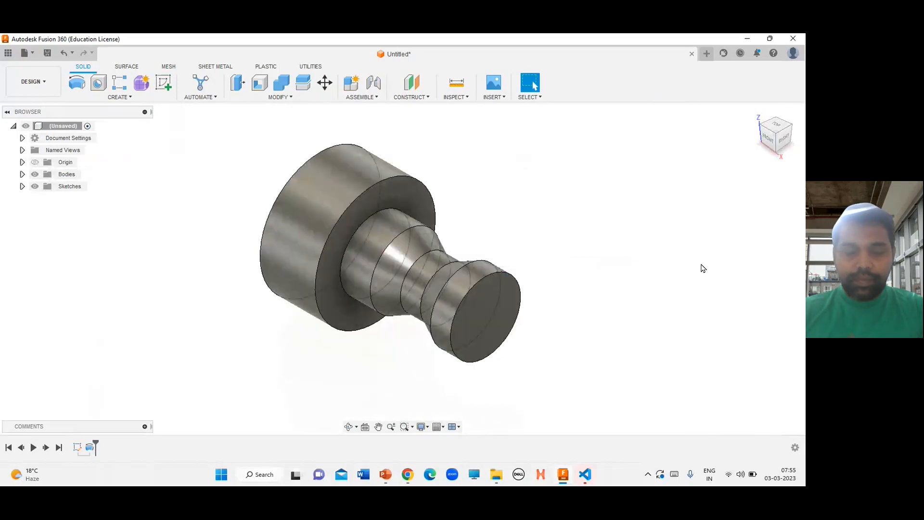
pyautogui.hotkey('alt', 'Tab')
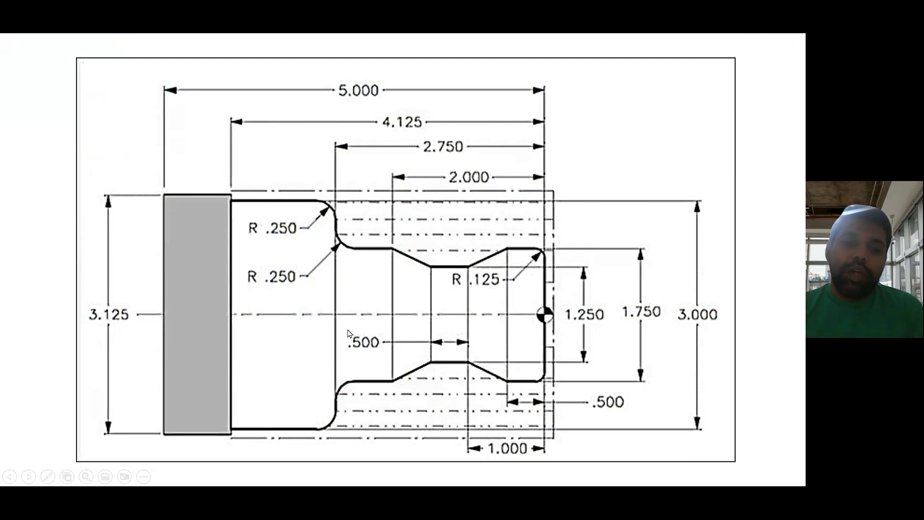
pyautogui.hotkey('alt', 'Tab')
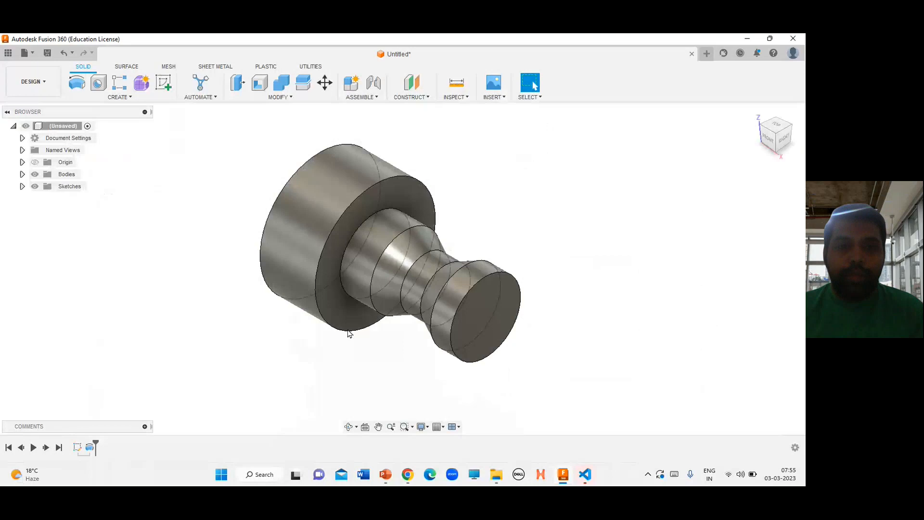
# Fillet both edges of the large shoulder step with a 2.5 mm radius
pyautogui.click(280, 97)
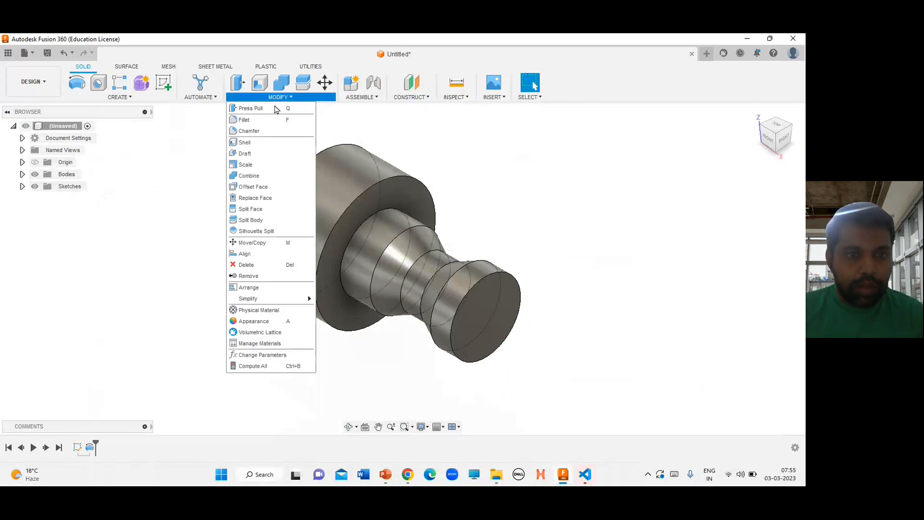
pyautogui.click(278, 118)
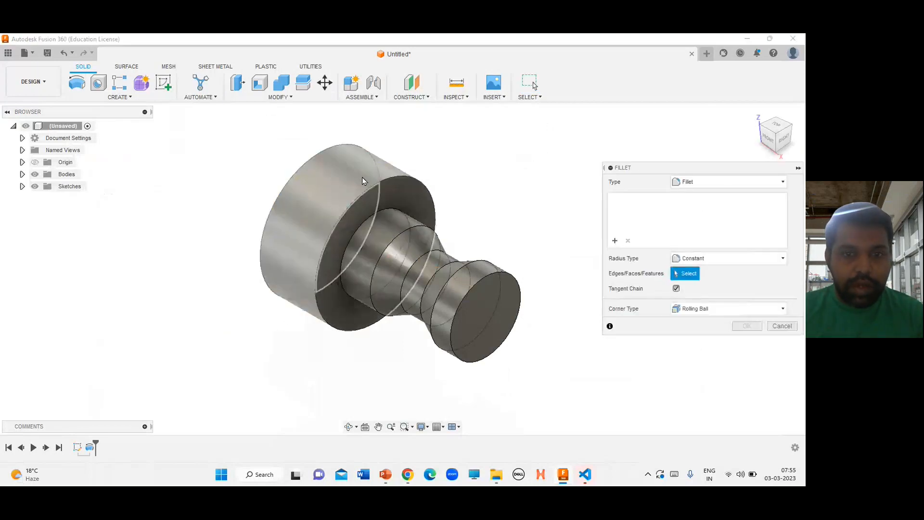
pyautogui.click(389, 178)
pyautogui.click(380, 213)
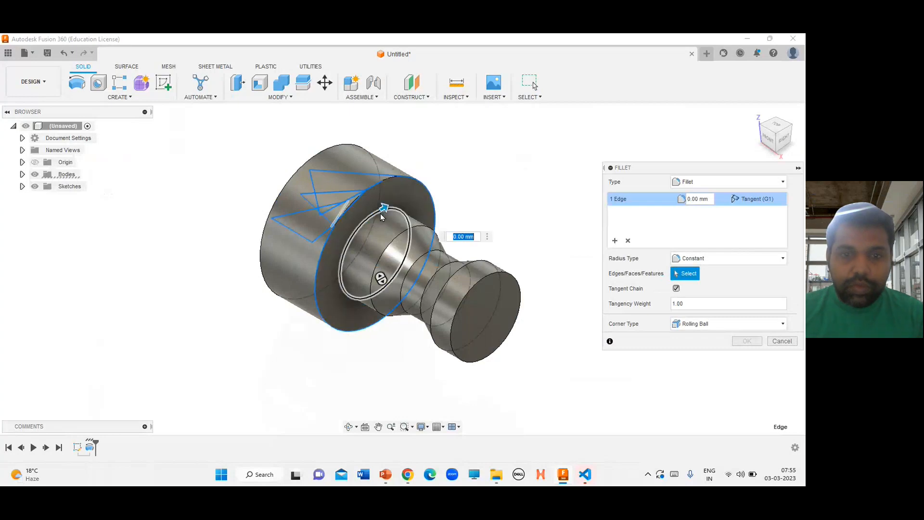
pyautogui.click(699, 199)
pyautogui.write('2.5')
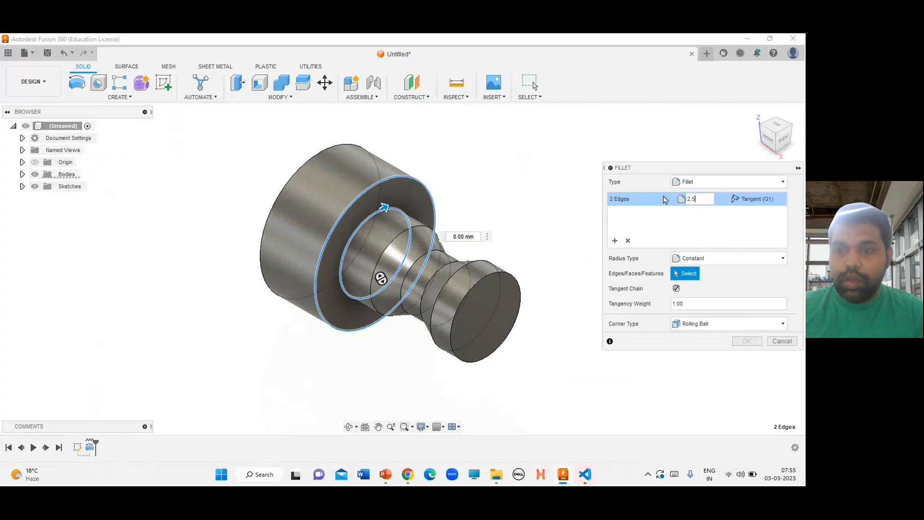
pyautogui.press('Return')
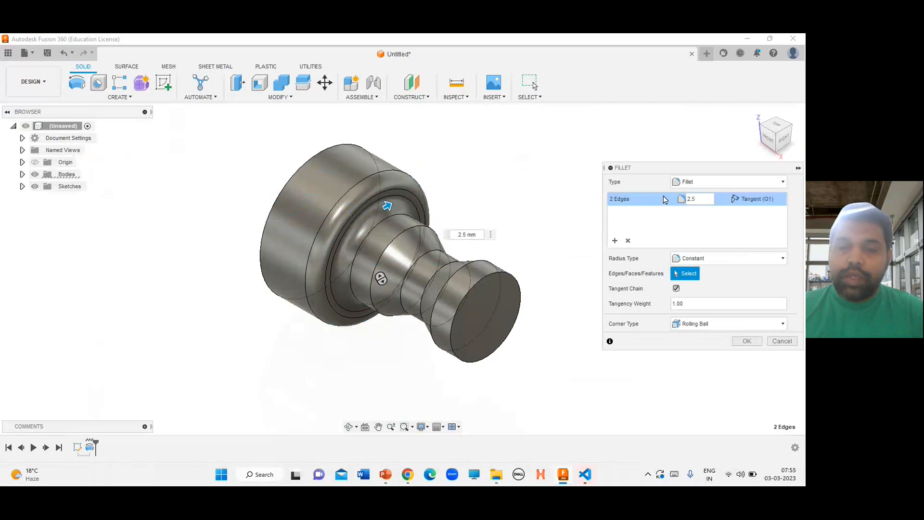
pyautogui.press('Return')
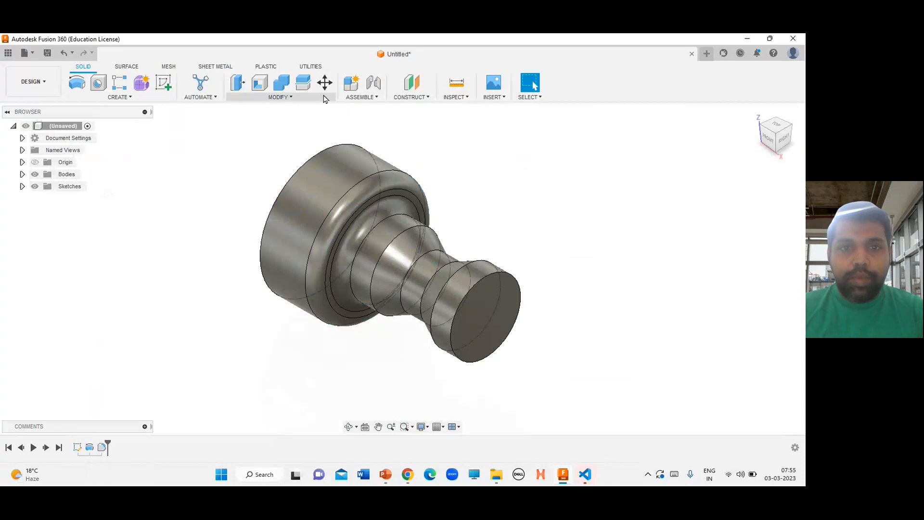
# Fillet the outer edge of the right end face with a 1.25 mm radius
pyautogui.click(284, 98)
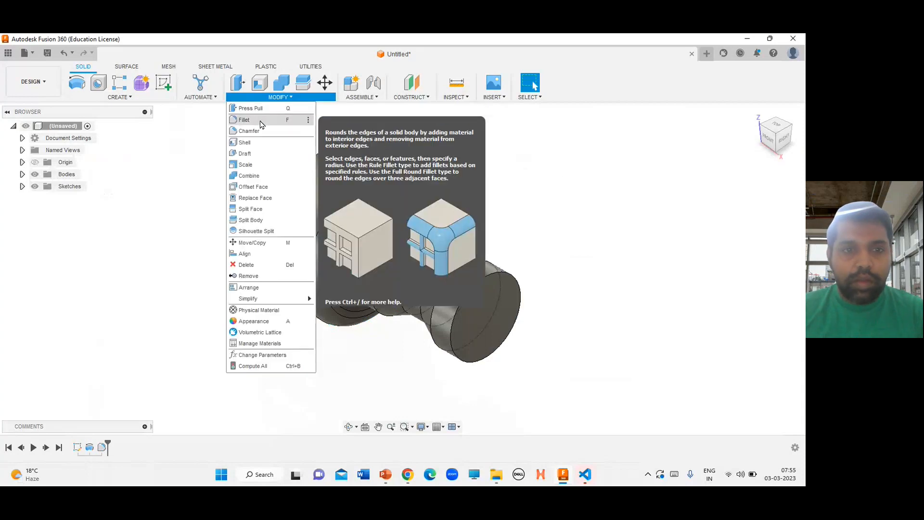
pyautogui.click(243, 117)
pyautogui.click(515, 280)
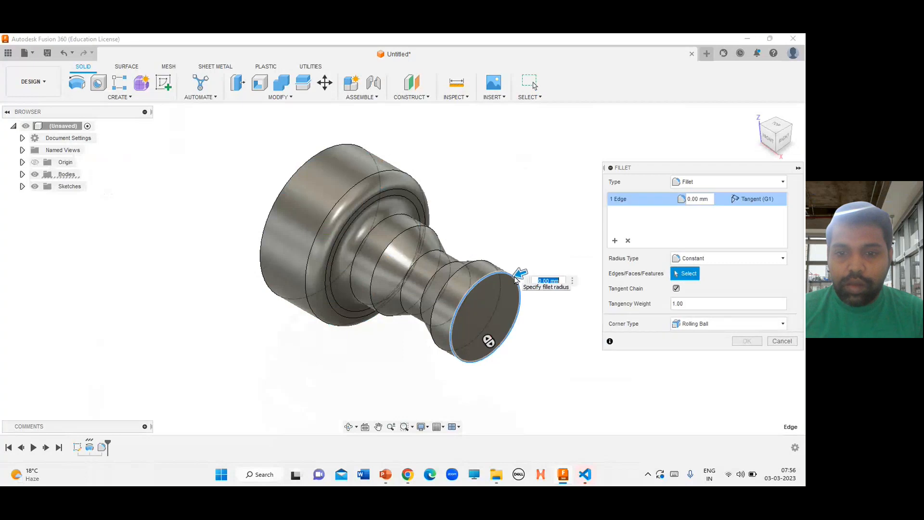
pyautogui.hotkey('alt', 'Tab')
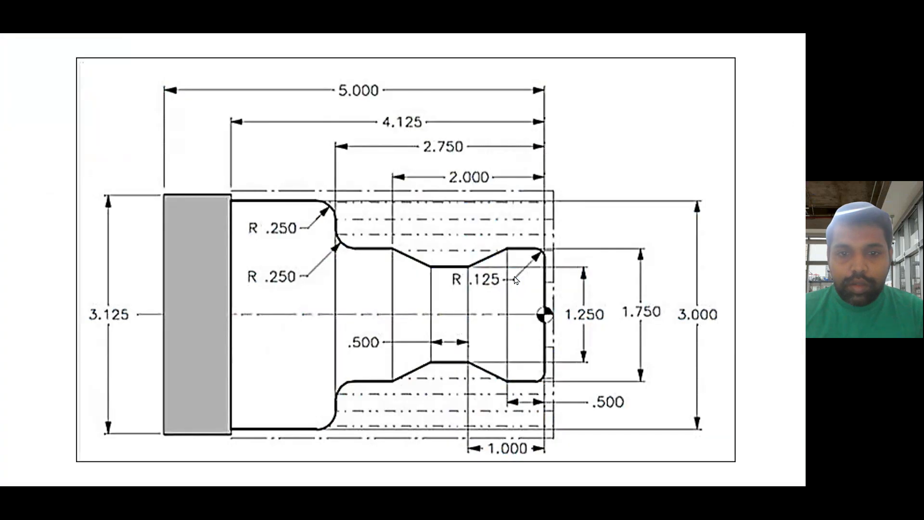
pyautogui.hotkey('alt', 'Tab')
pyautogui.moveTo(711, 202); pyautogui.dragTo(622, 190)
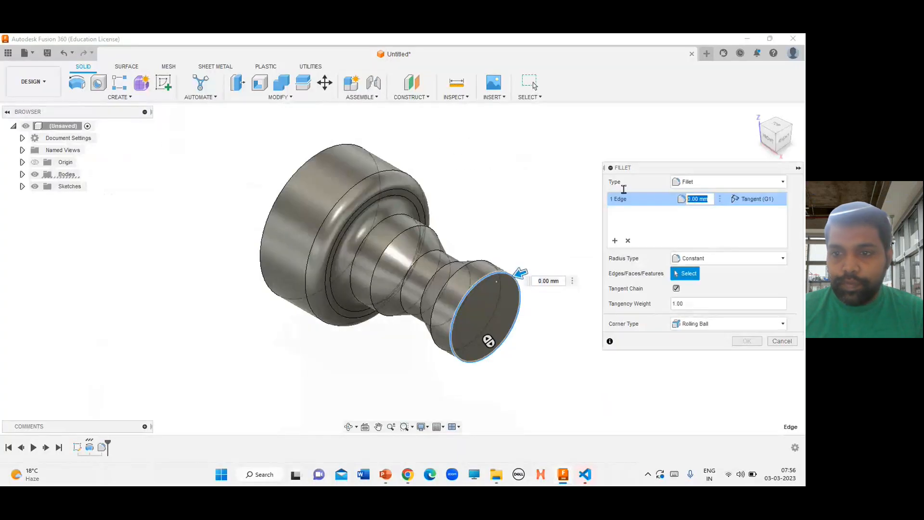
pyautogui.write('1.25')
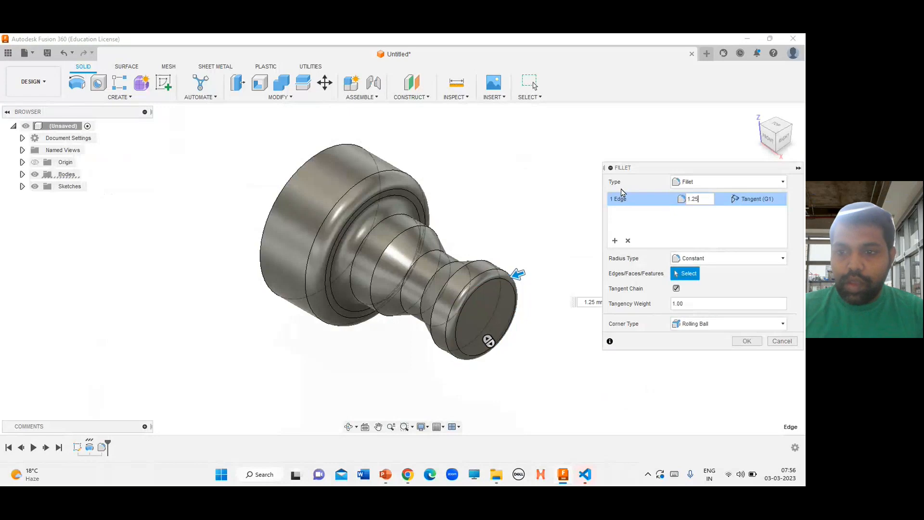
pyautogui.click(743, 341)
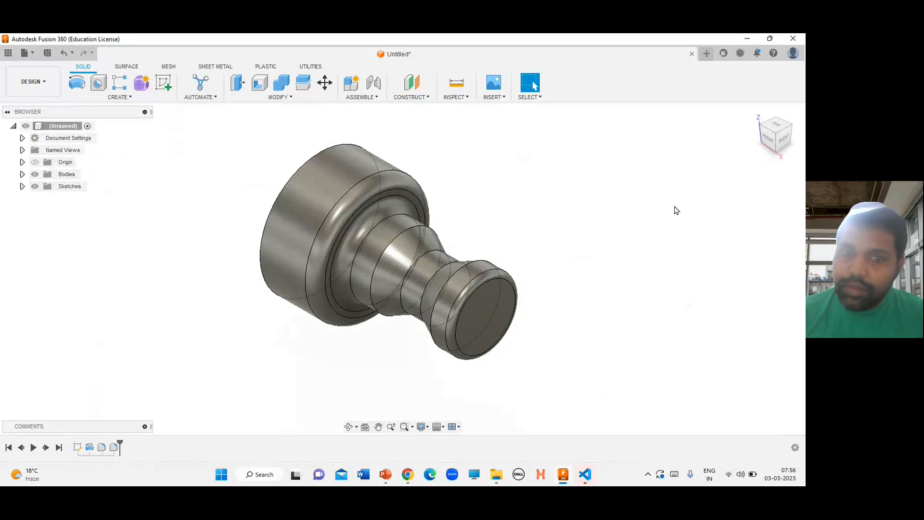
# Start a new sketch on the front-facing mid-plane through the part
pyautogui.click(164, 84)
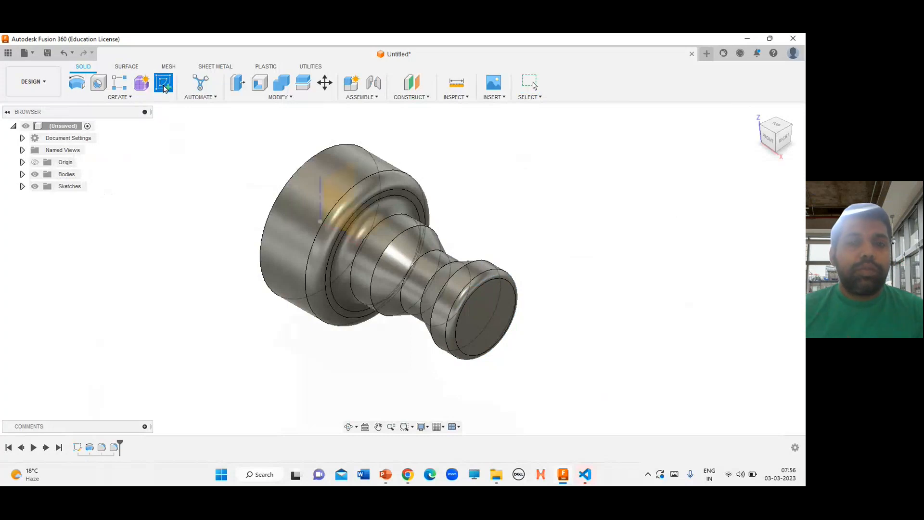
pyautogui.click(339, 202)
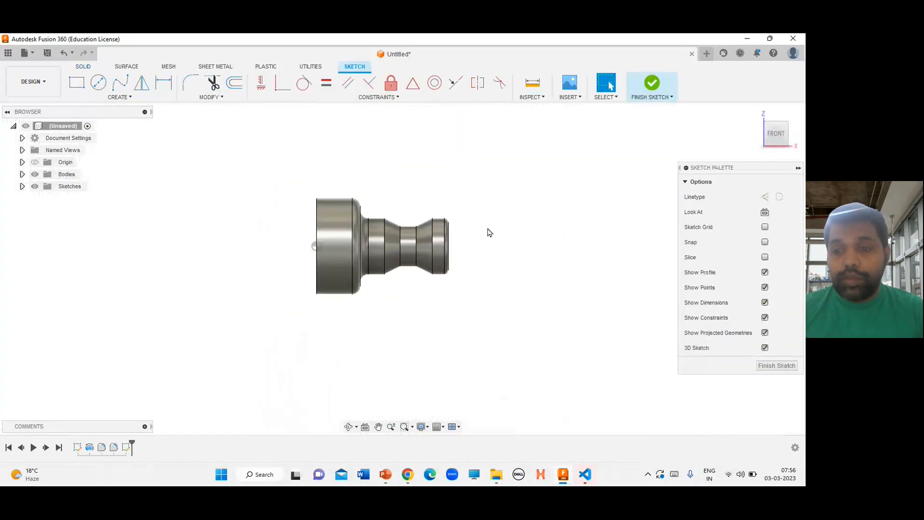
pyautogui.scroll(1, 488, 232)
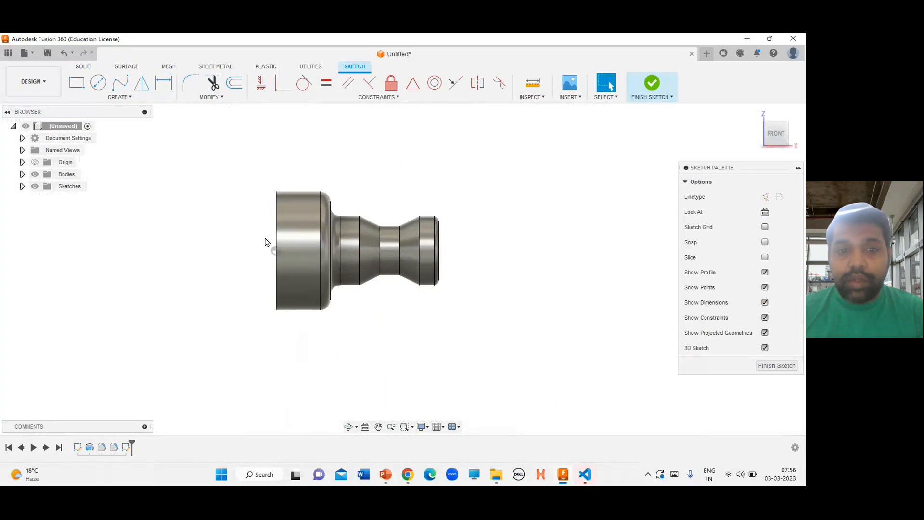
# Intersect all the part's outer faces into the sketch to capture its turned profile
pyautogui.click(127, 98)
pyautogui.moveTo(120, 265)
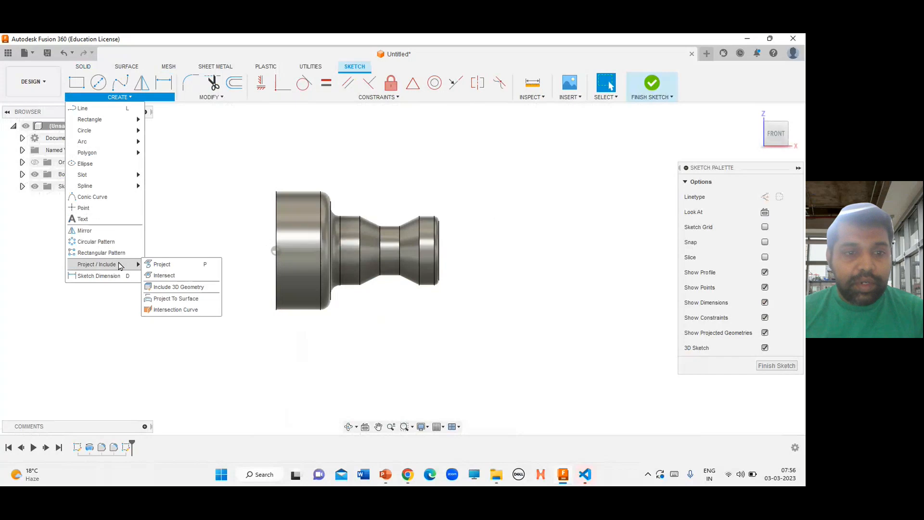
pyautogui.click(171, 277)
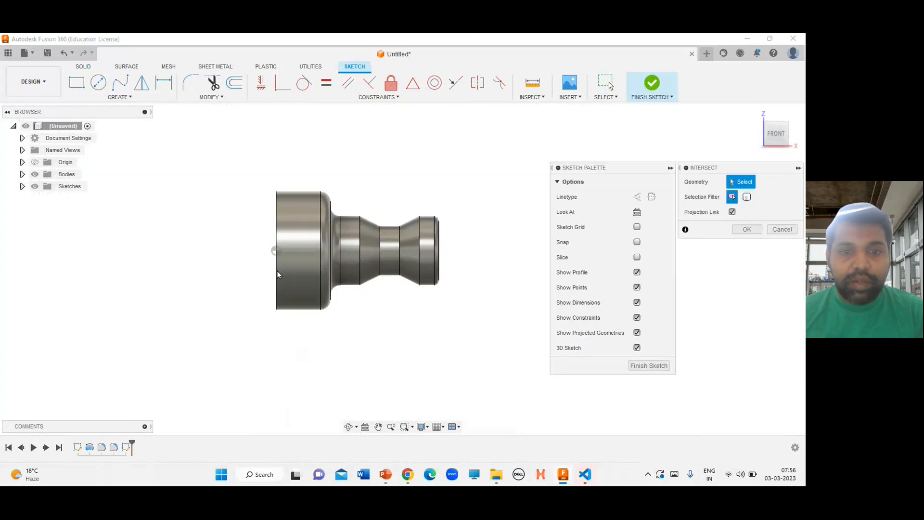
pyautogui.click(756, 113)
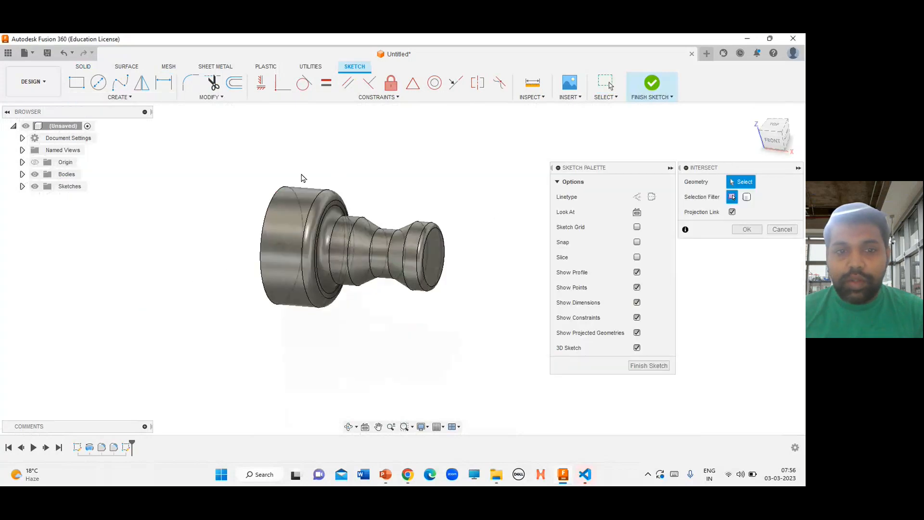
pyautogui.scroll(3, 311, 221)
pyautogui.click(328, 212)
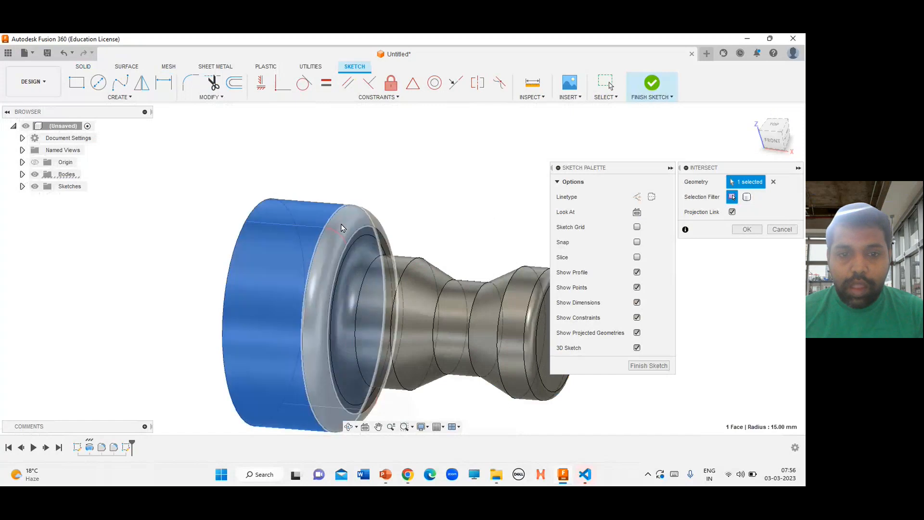
pyautogui.click(342, 227)
pyautogui.scroll(3, 352, 238)
pyautogui.click(360, 260)
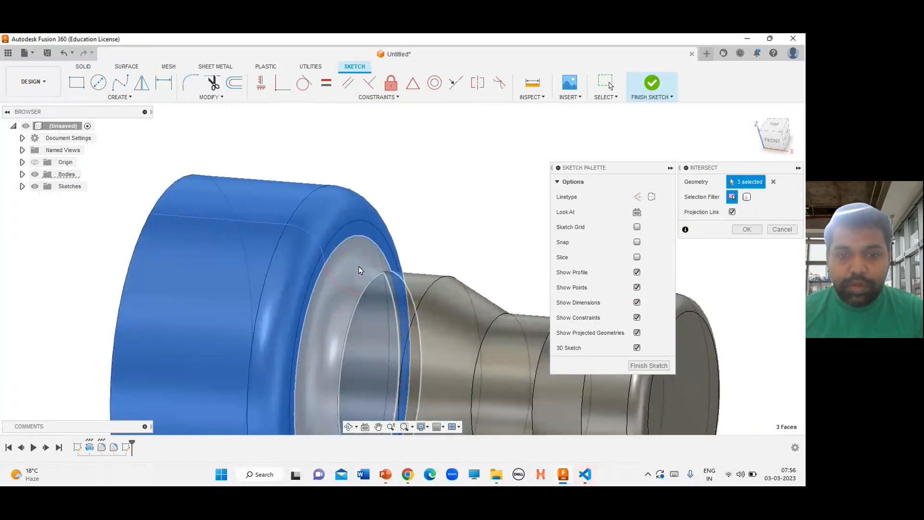
pyautogui.click(359, 267)
pyautogui.click(376, 297)
pyautogui.click(450, 308)
pyautogui.click(523, 333)
pyautogui.scroll(-1, 395, 279)
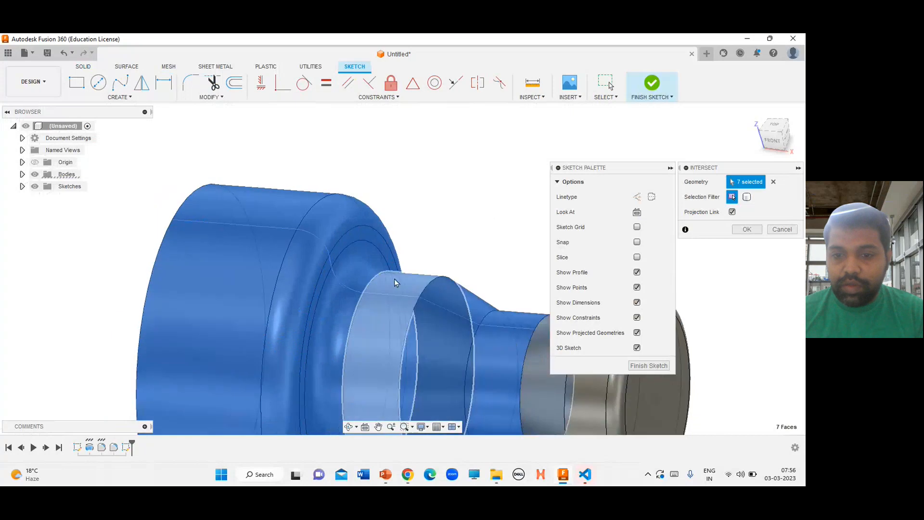
pyautogui.scroll(-2, 395, 281)
pyautogui.click(503, 314)
pyautogui.click(519, 312)
pyautogui.scroll(-2, 465, 284)
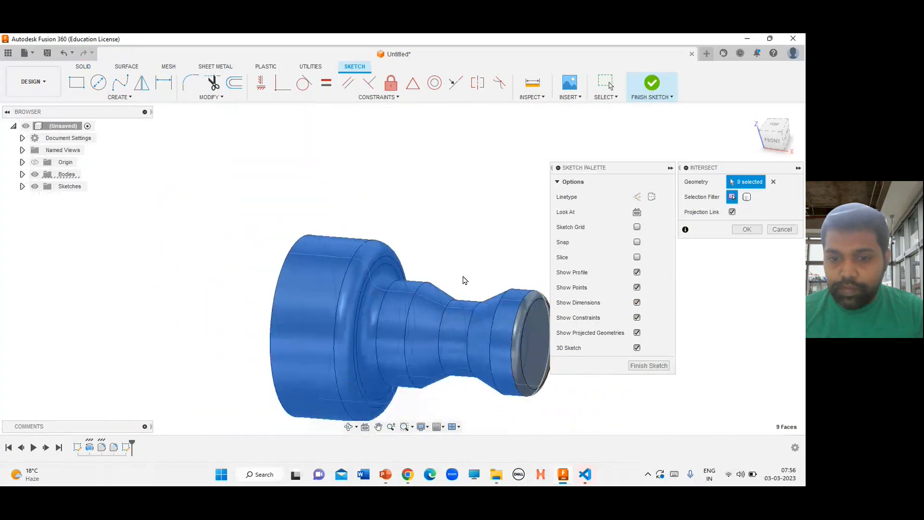
pyautogui.scroll(2, 535, 296)
pyautogui.click(536, 297)
pyautogui.click(539, 331)
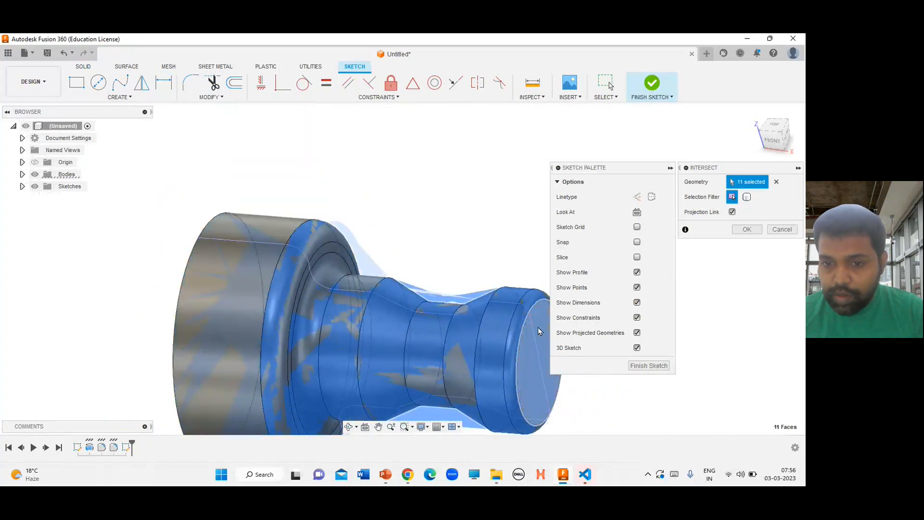
pyautogui.click(747, 230)
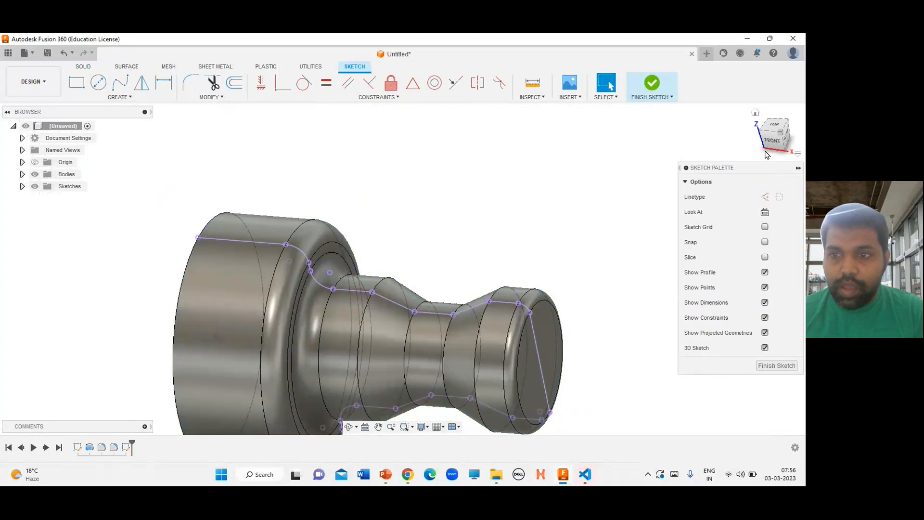
# Draw a horizontal line about 25 mm long across the top of the groove from the right end to the shoulder, then finish the sketch
pyautogui.click(767, 150)
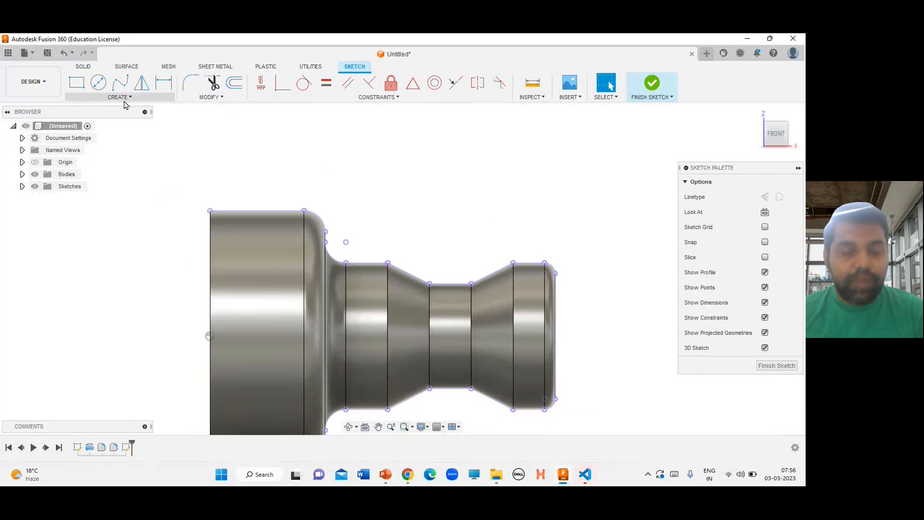
pyautogui.scroll(3, 557, 274)
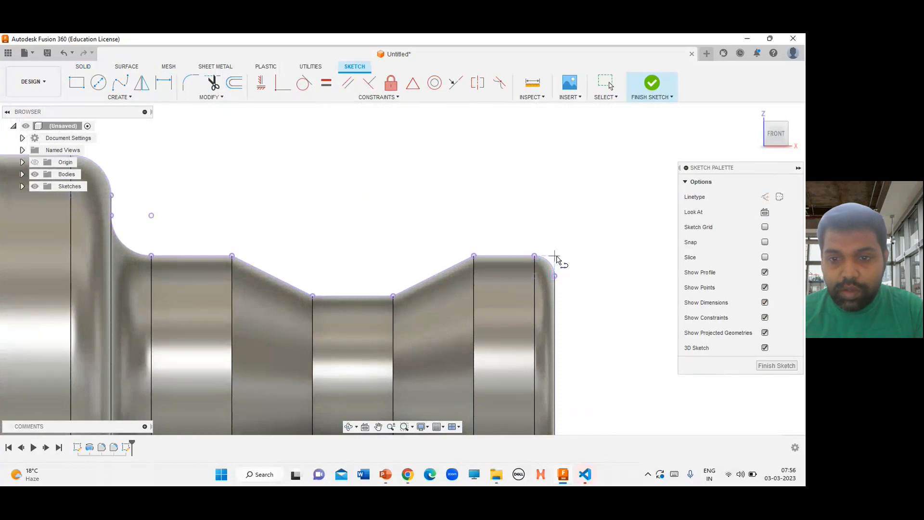
pyautogui.click(555, 256)
pyautogui.click(151, 255)
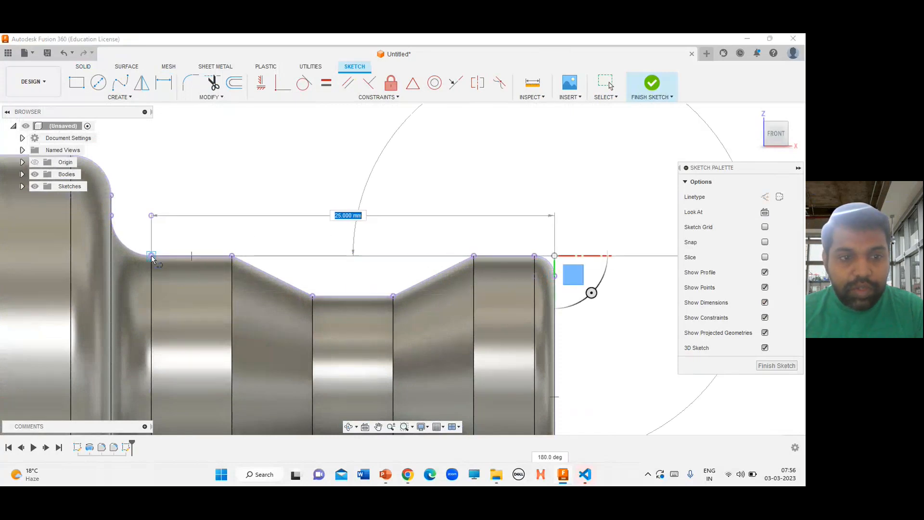
pyautogui.press('Escape')
pyautogui.scroll(-4, 536, 192)
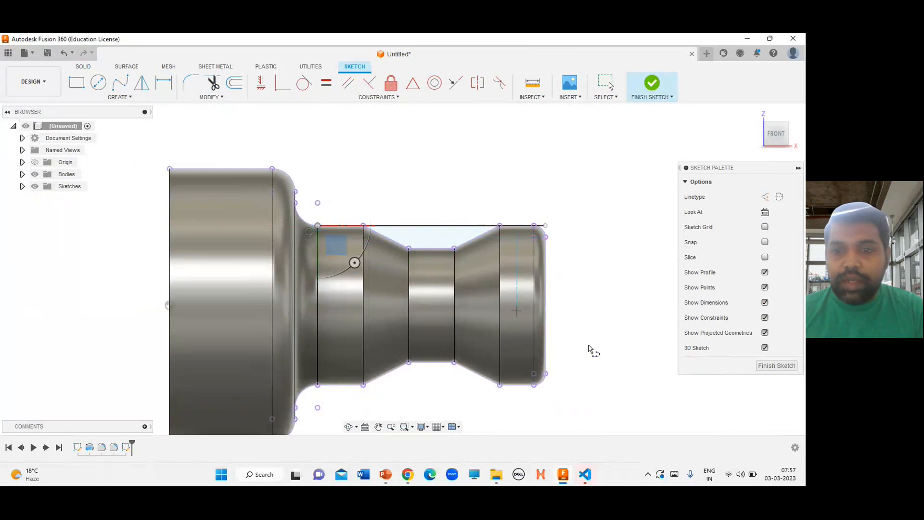
pyautogui.click(780, 367)
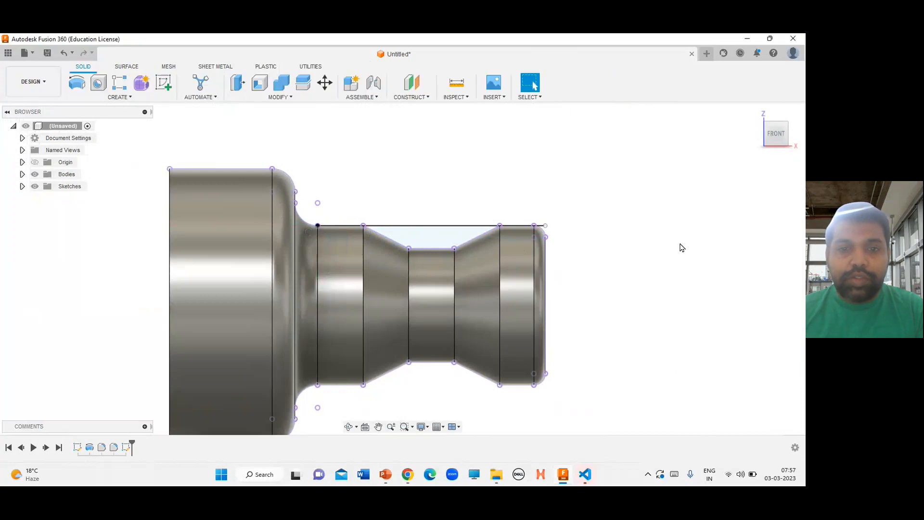
# Save the design as "CNC Turn Ex"
pyautogui.click(48, 53)
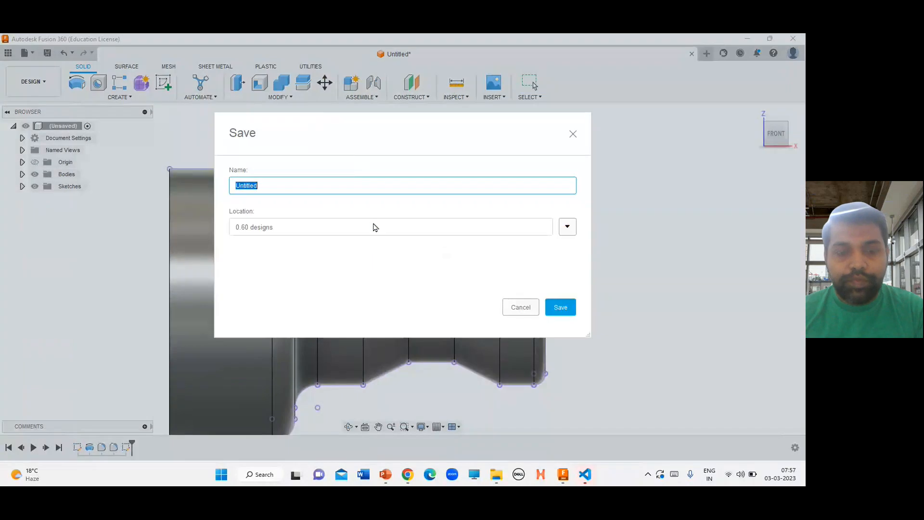
pyautogui.write('CNC Turn Ex')
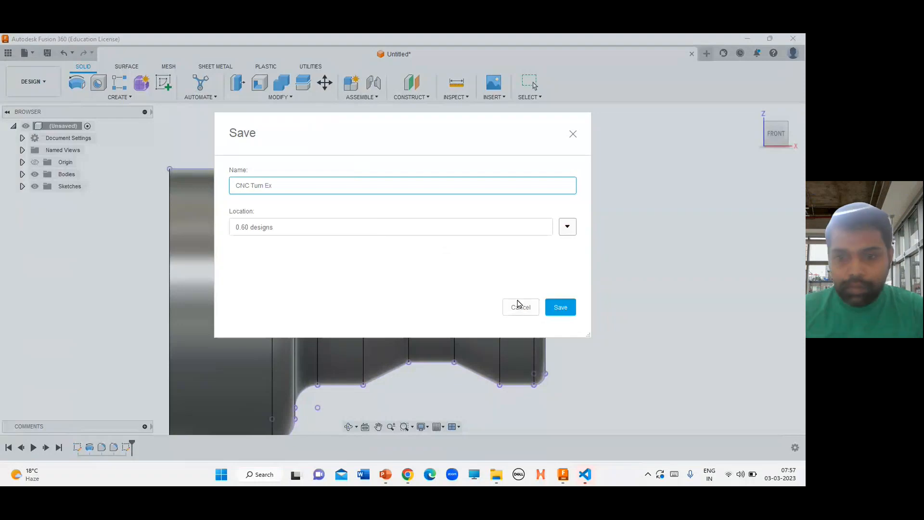
pyautogui.click(558, 308)
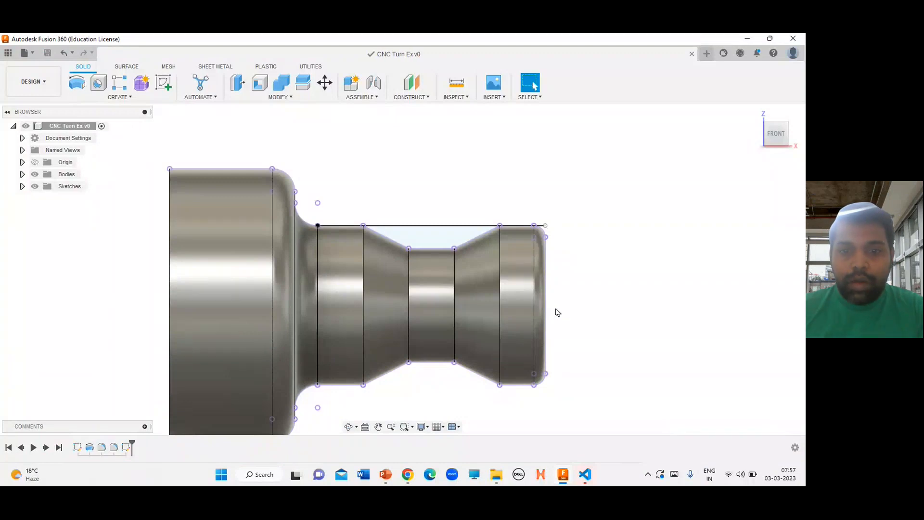
# Switch to the Manufacture workspace and its Turning tools
pyautogui.click(32, 82)
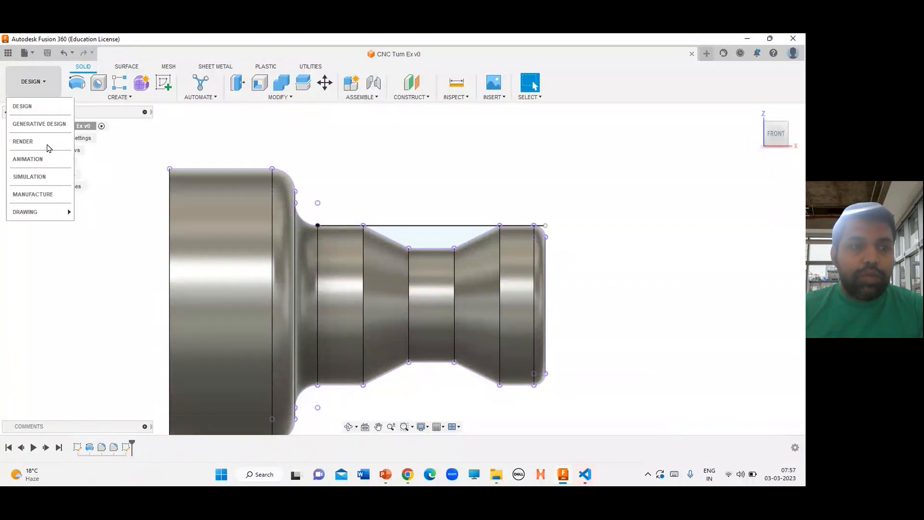
pyautogui.click(33, 194)
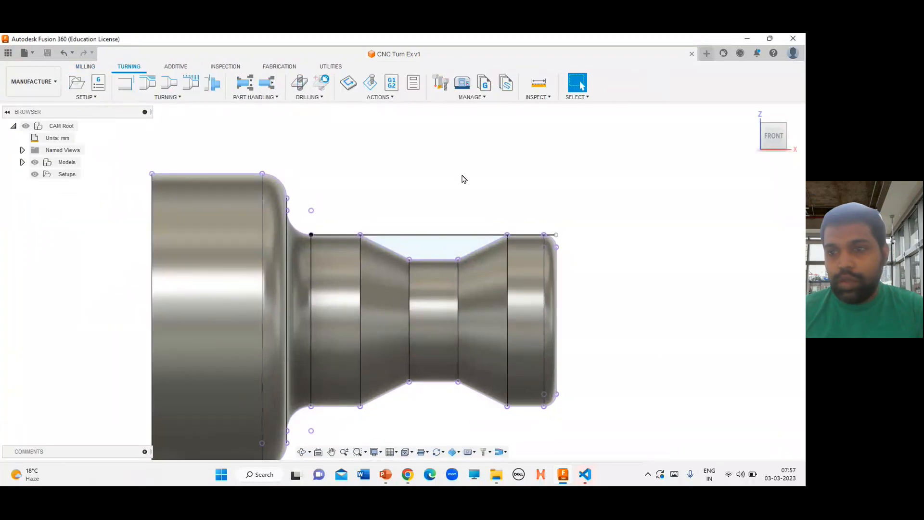
pyautogui.click(750, 115)
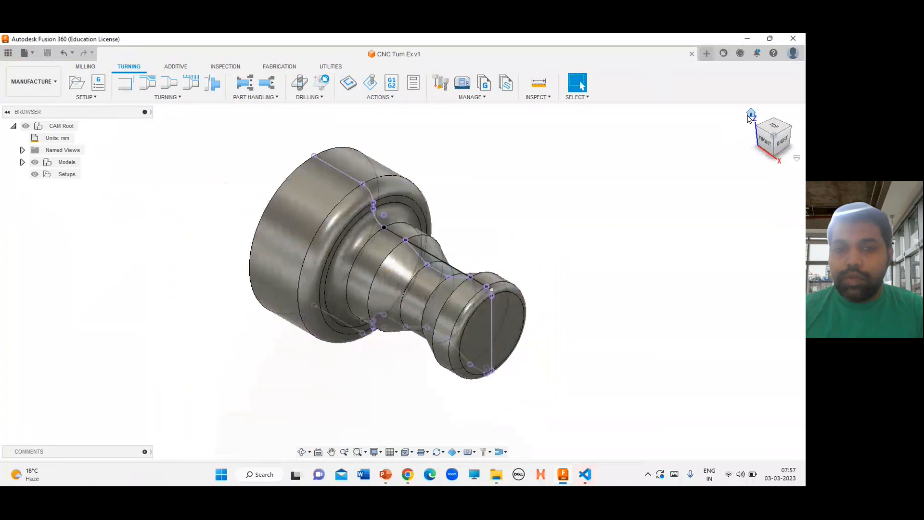
pyautogui.click(86, 67)
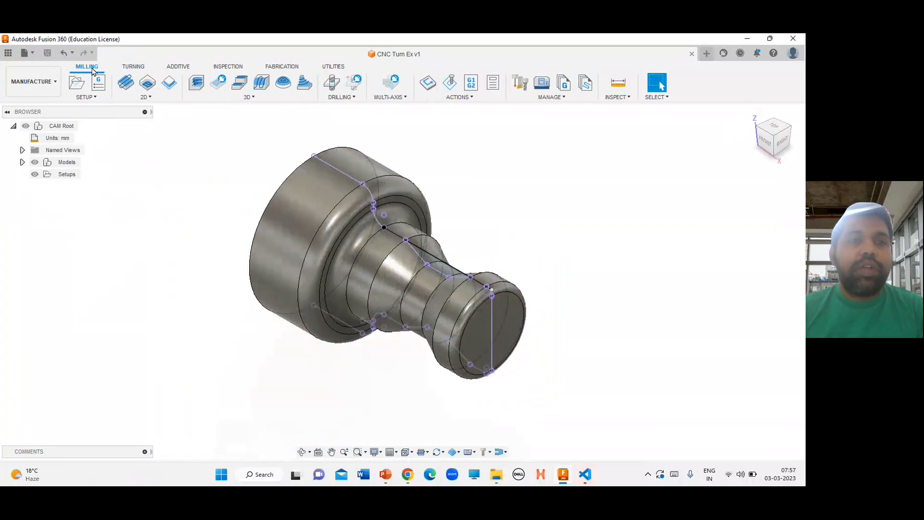
pyautogui.click(131, 69)
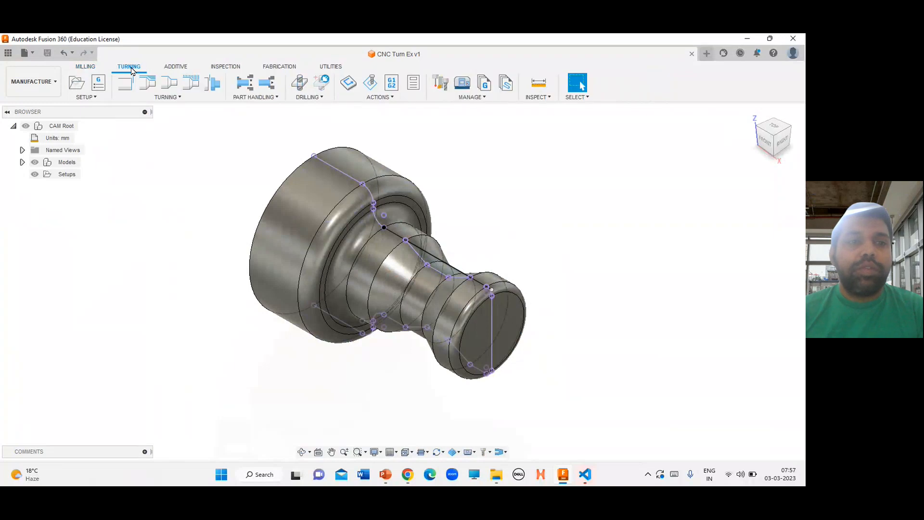
# Create a new setup for the turned part
pyautogui.rightClick(57, 176)
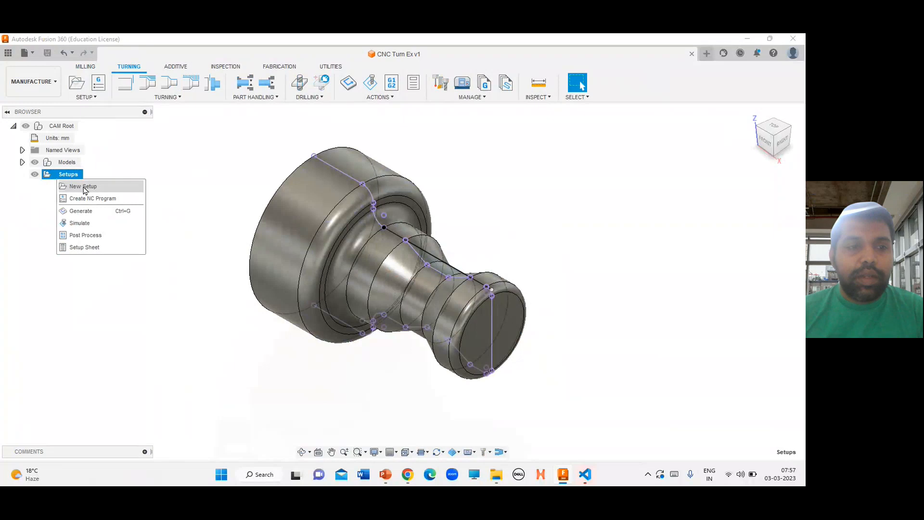
pyautogui.click(633, 219)
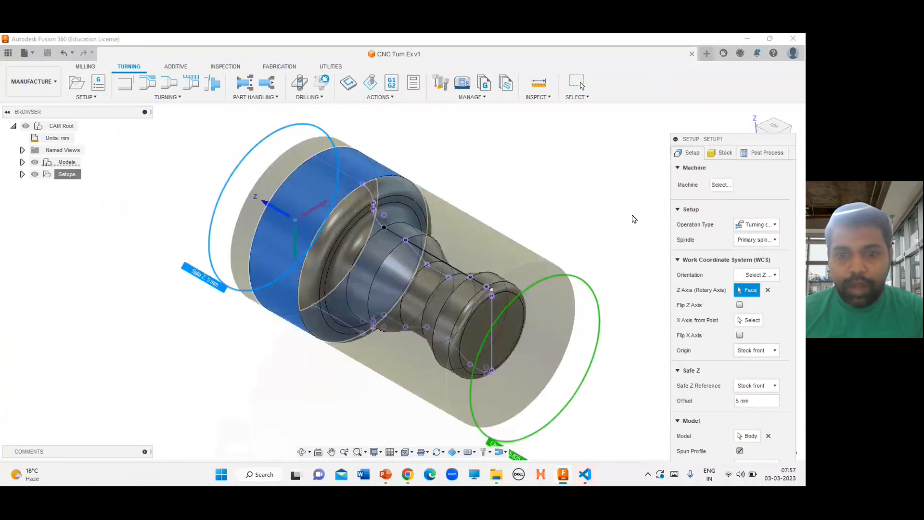
pyautogui.scroll(2, 567, 213)
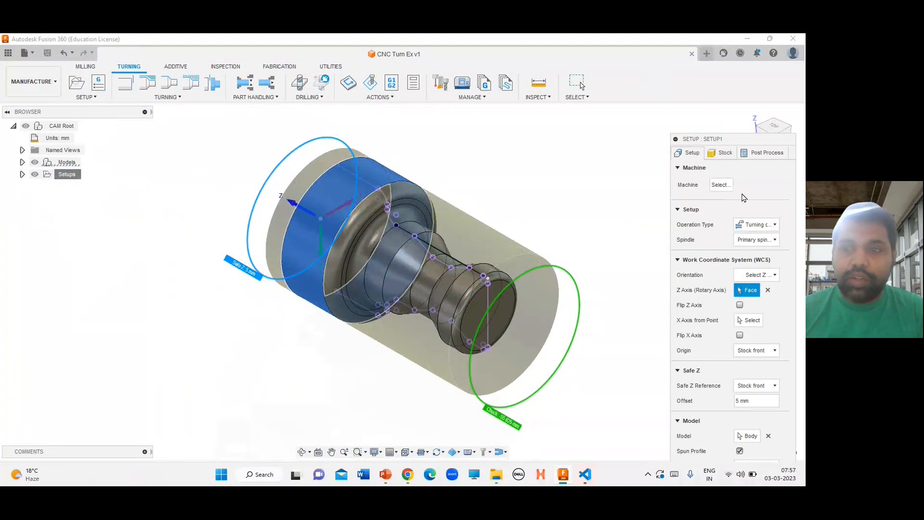
# Choose the Autodesk Generic Mill-Turn Lathe from My machines as the setup's machine
pyautogui.click(724, 186)
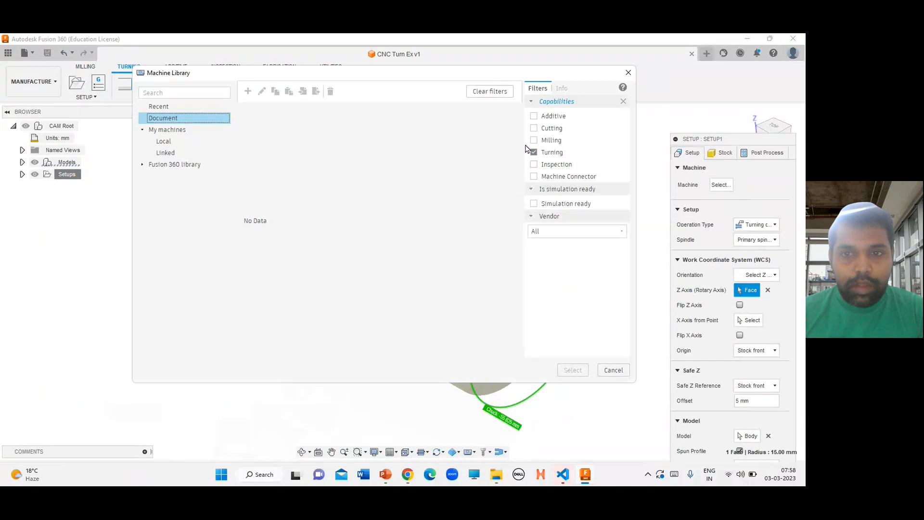
pyautogui.click(177, 131)
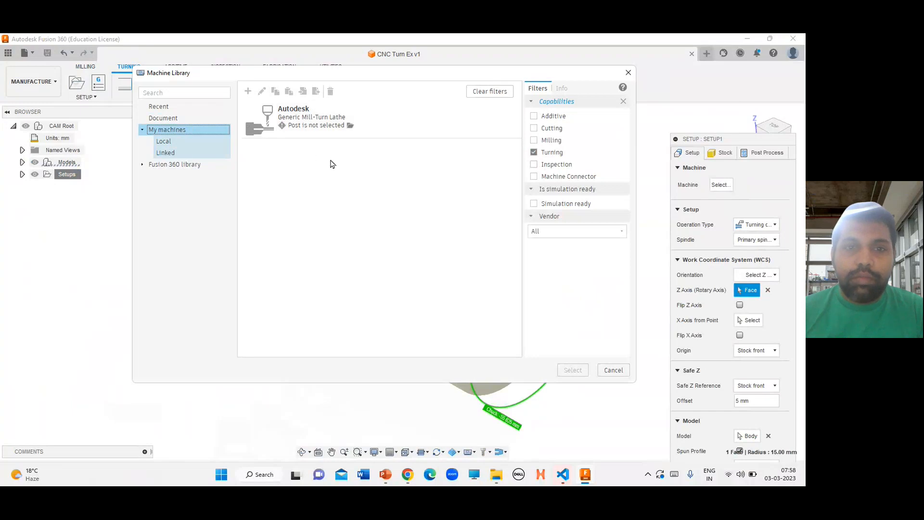
pyautogui.click(312, 129)
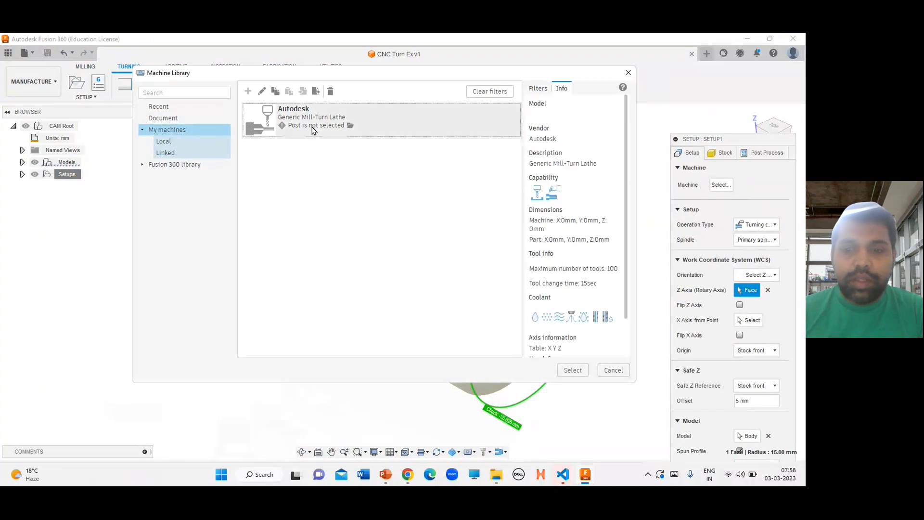
pyautogui.click(577, 374)
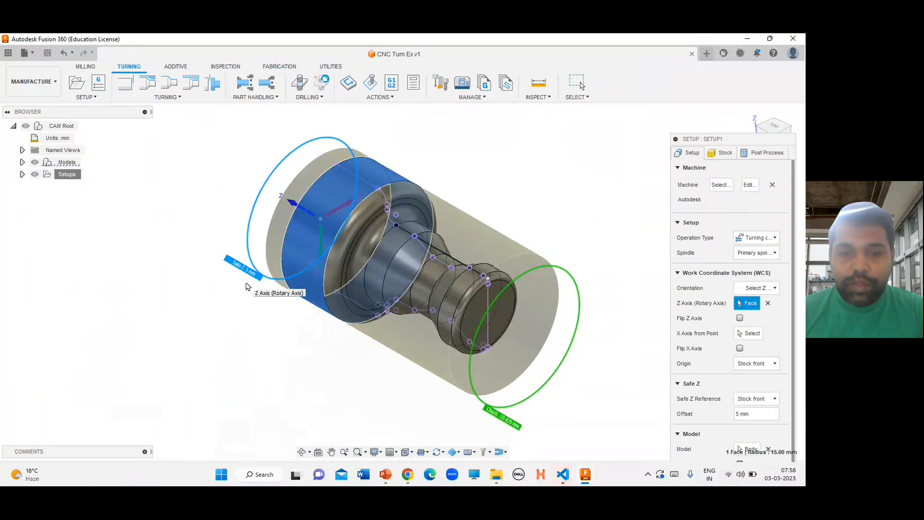
# Flip the setup's Z axis so it points out of the part's right end
pyautogui.scroll(5, 201, 270)
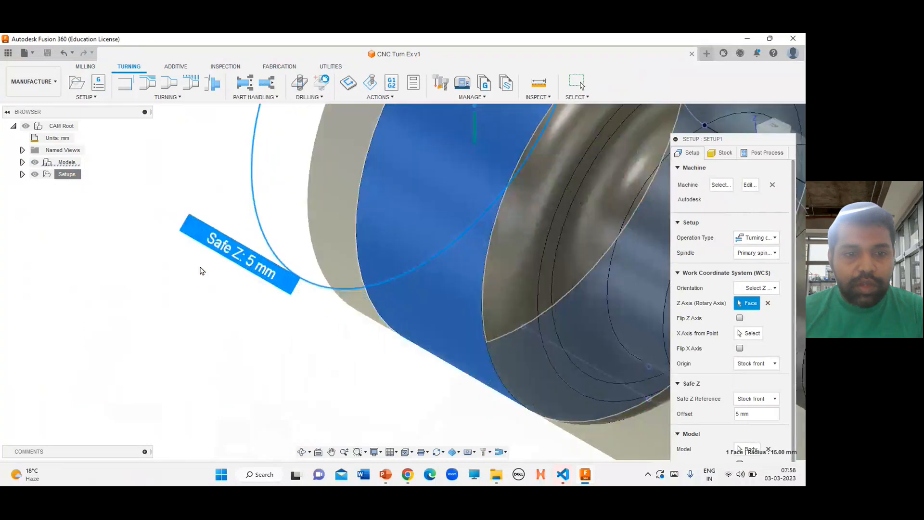
pyautogui.scroll(-6, 201, 270)
pyautogui.scroll(5, 337, 346)
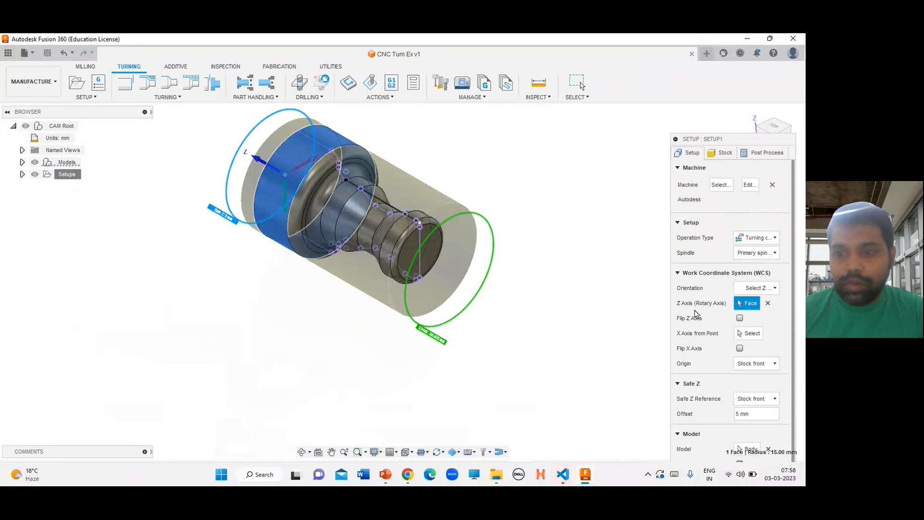
pyautogui.click(739, 319)
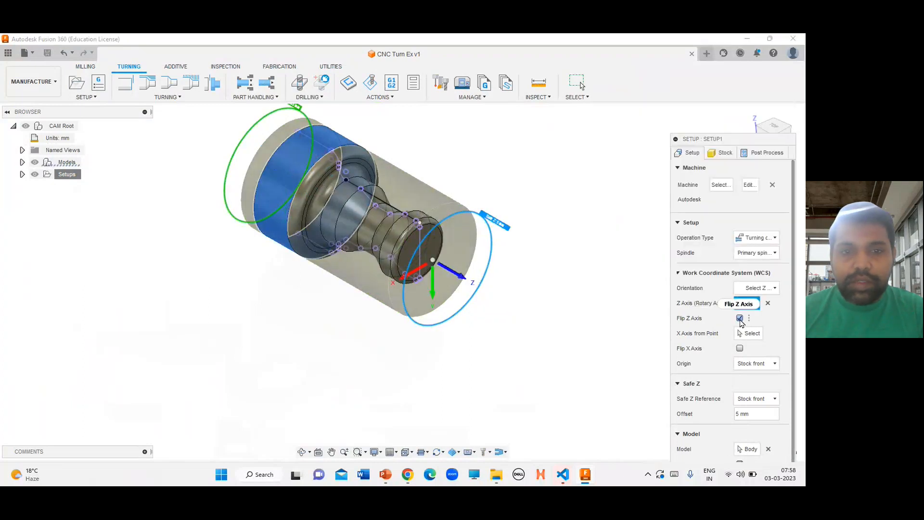
# Set the stock diameter to 31.25 using the reference drawing's dimensions
pyautogui.click(721, 154)
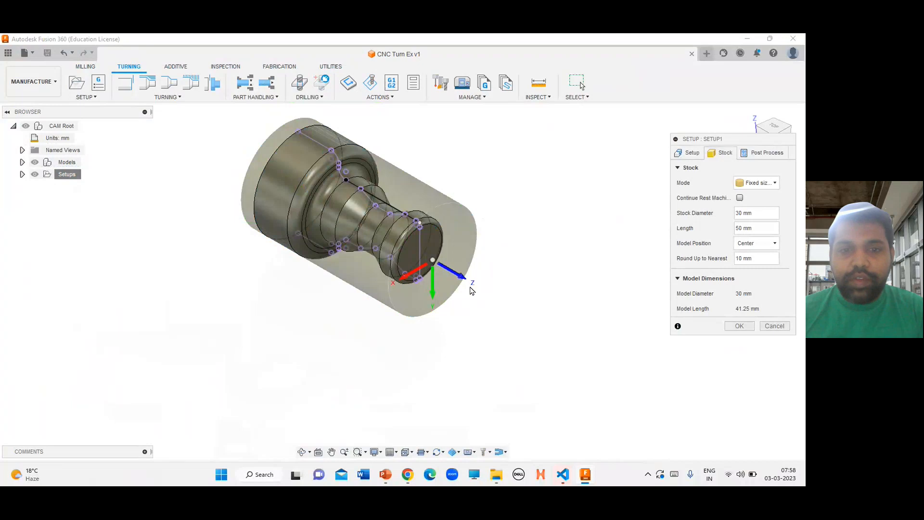
pyautogui.hotkey('alt', 'Tab')
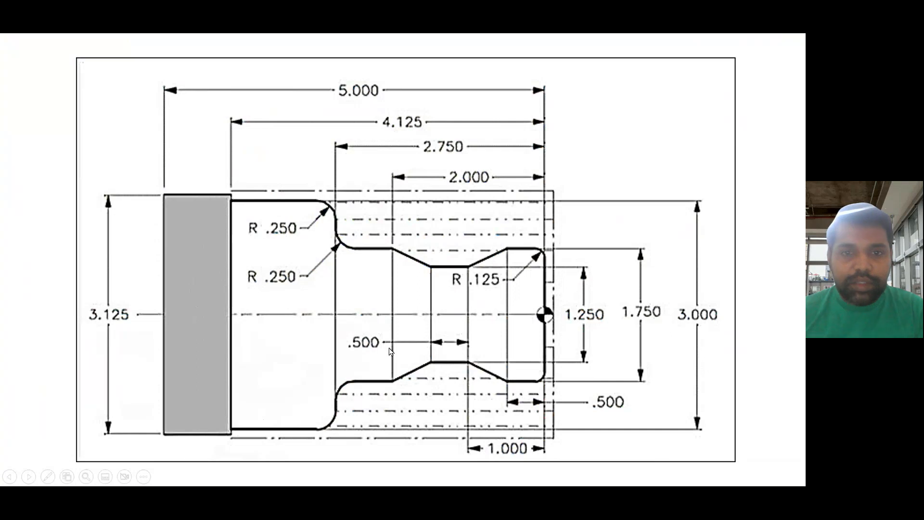
pyautogui.hotkey('alt', 'Tab')
pyautogui.hotkey('alt', 'Tab')
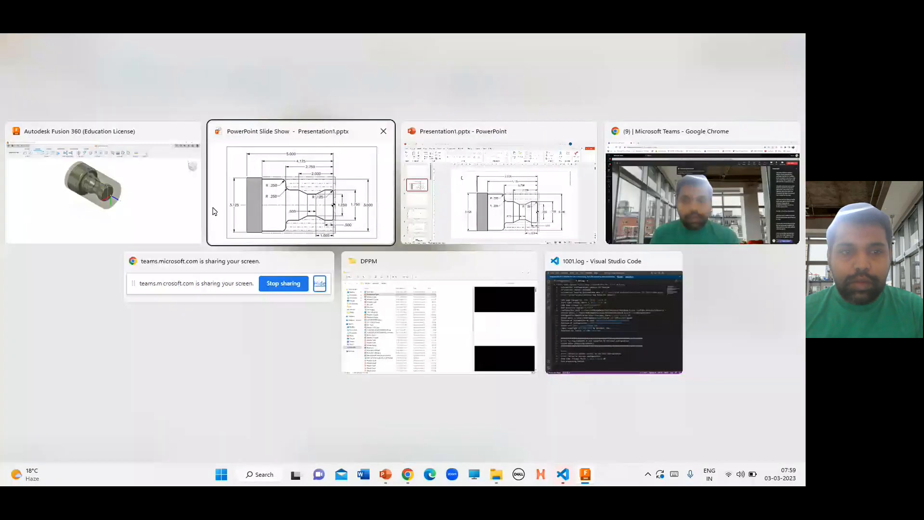
pyautogui.click(146, 206)
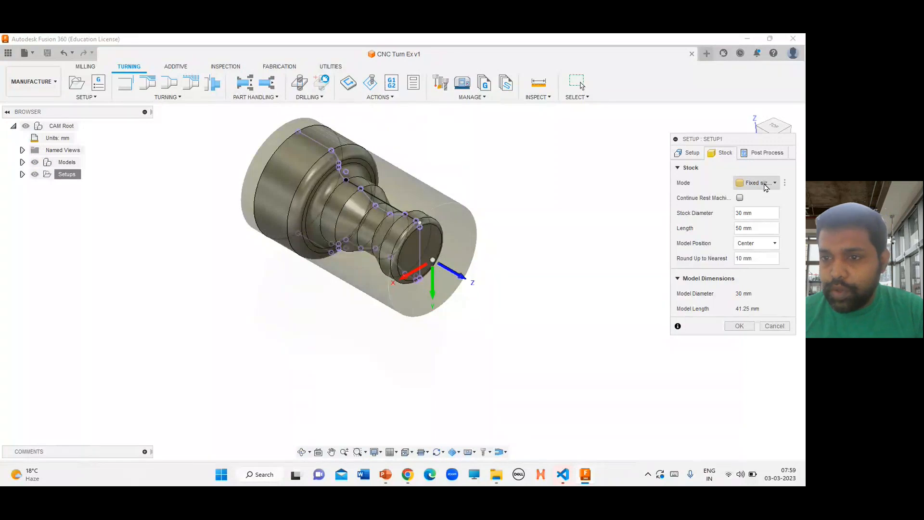
pyautogui.click(765, 185)
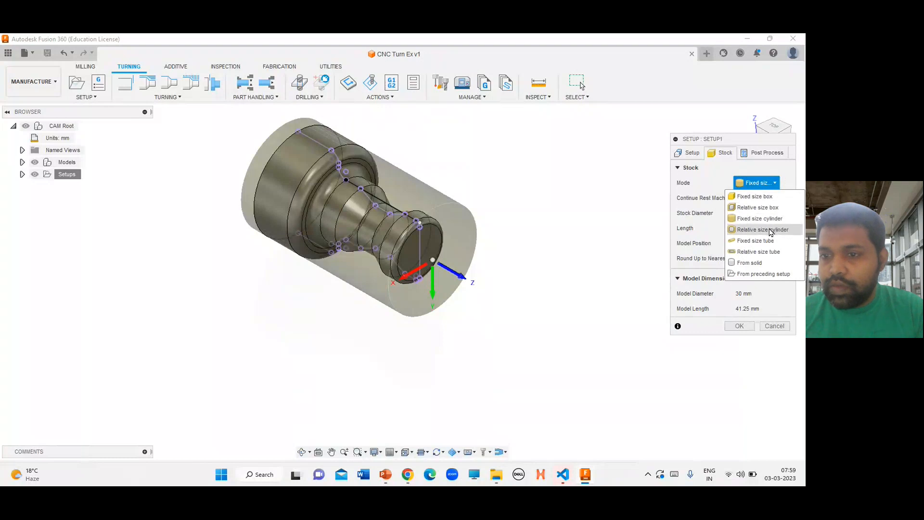
pyautogui.click(768, 188)
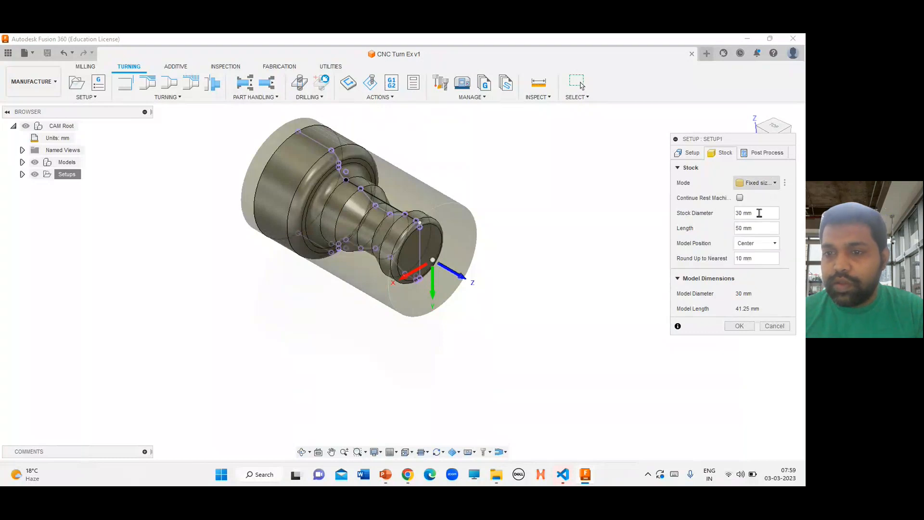
pyautogui.click(756, 216)
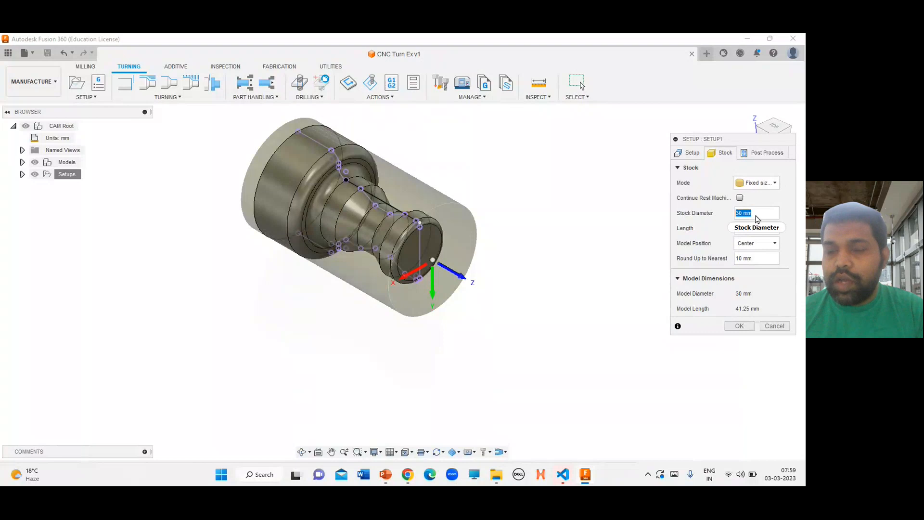
pyautogui.hotkey('alt', 'Tab')
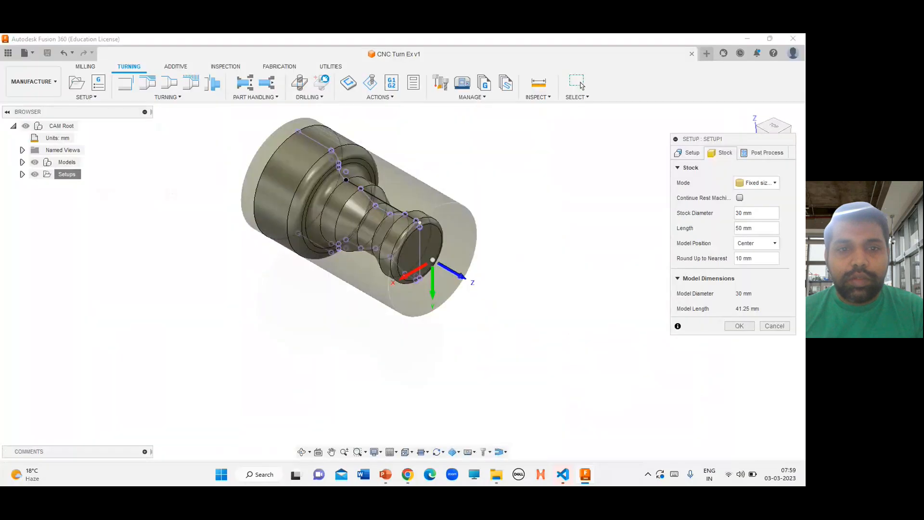
pyautogui.hotkey('alt', 'Tab')
pyautogui.moveTo(767, 213); pyautogui.dragTo(712, 218)
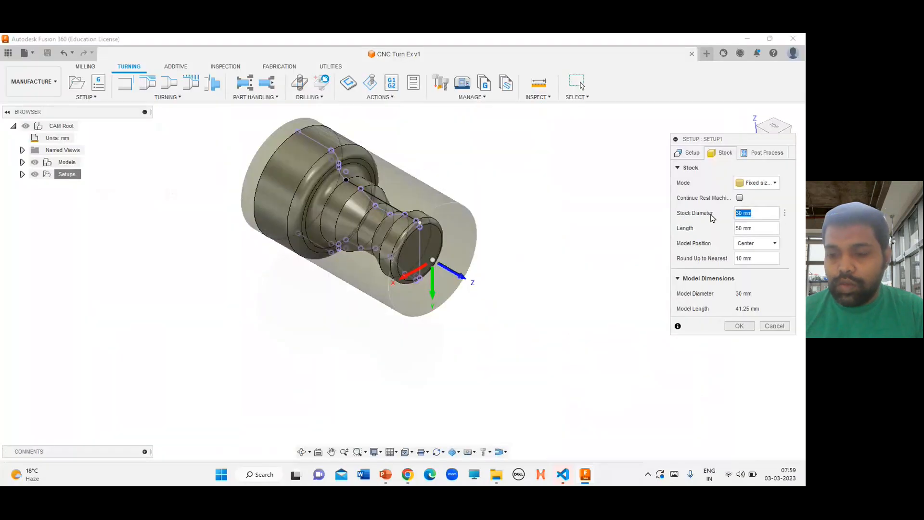
pyautogui.write('3')
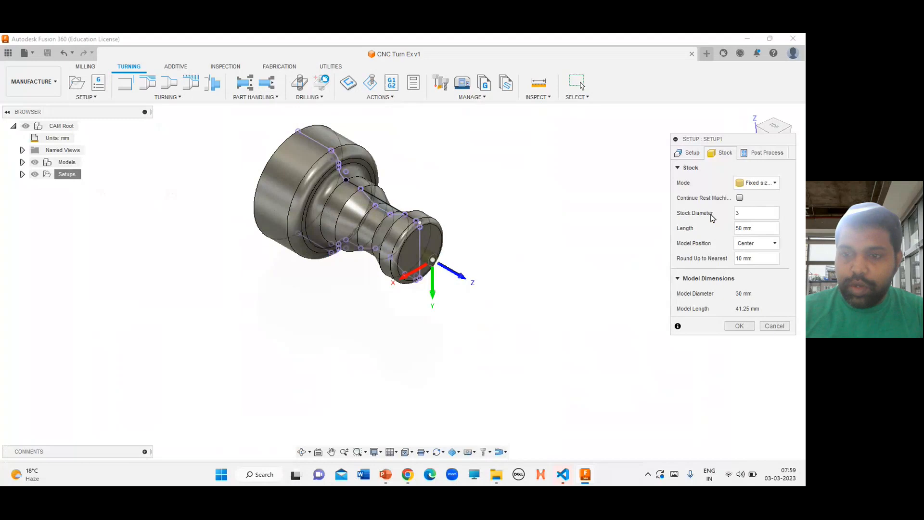
pyautogui.write('1.25')
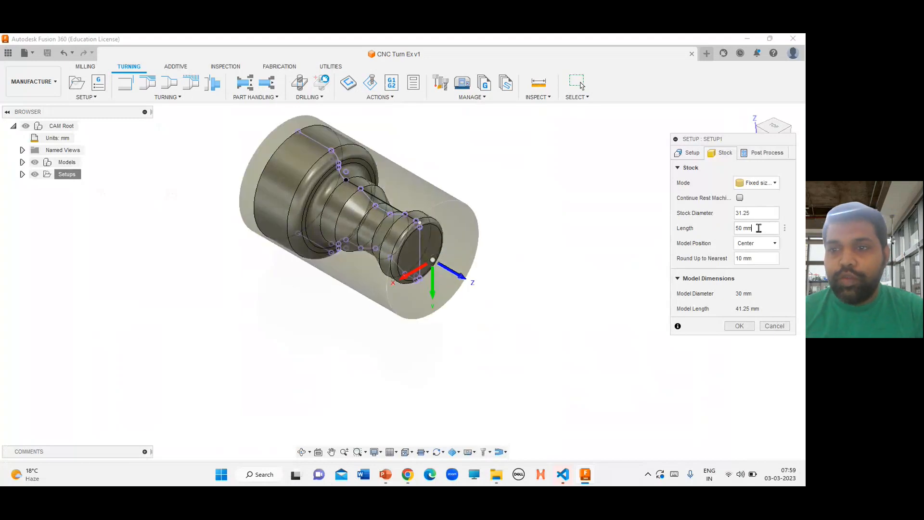
# Set the stock length to 54 after checking the reference drawing
pyautogui.hotkey('alt', 'Tab')
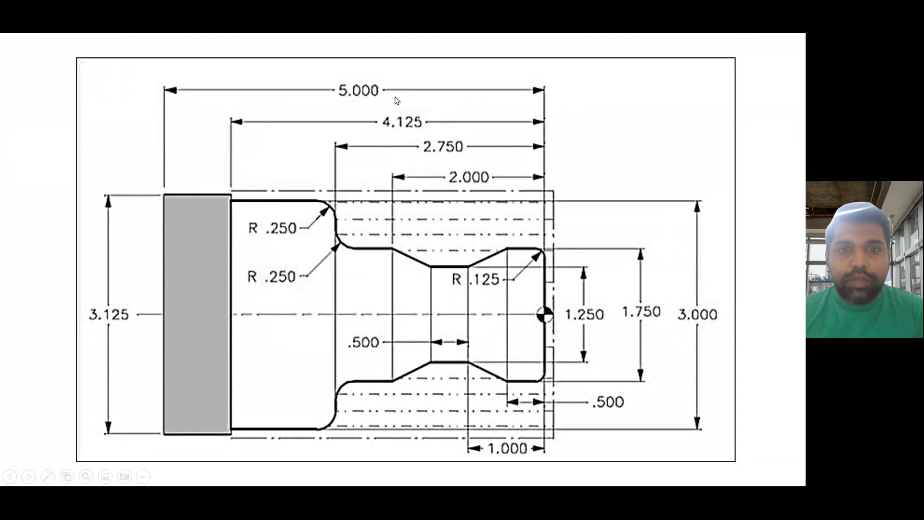
pyautogui.hotkey('alt', 'Tab')
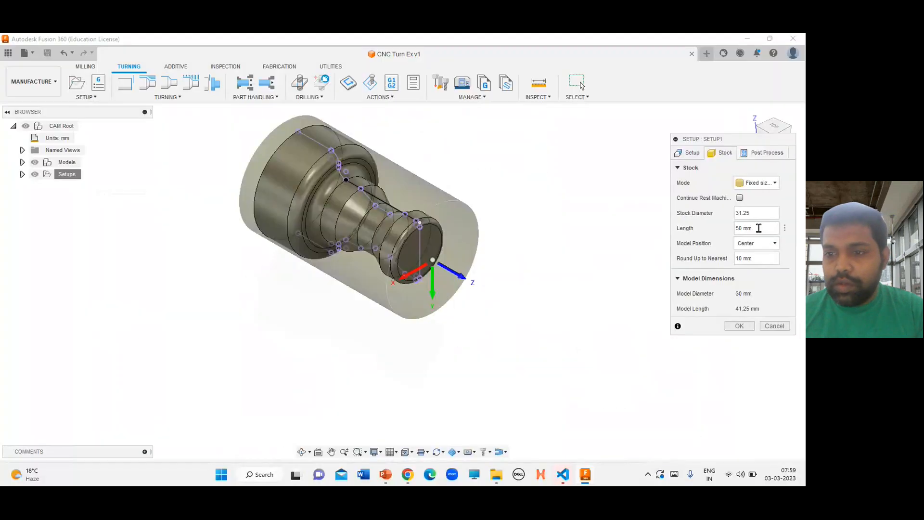
pyautogui.moveTo(758, 227); pyautogui.dragTo(740, 228)
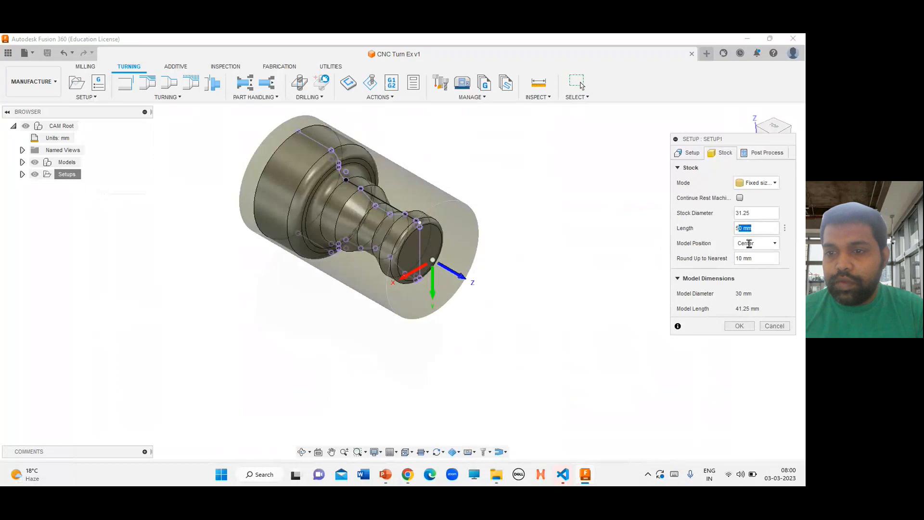
pyautogui.write('4')
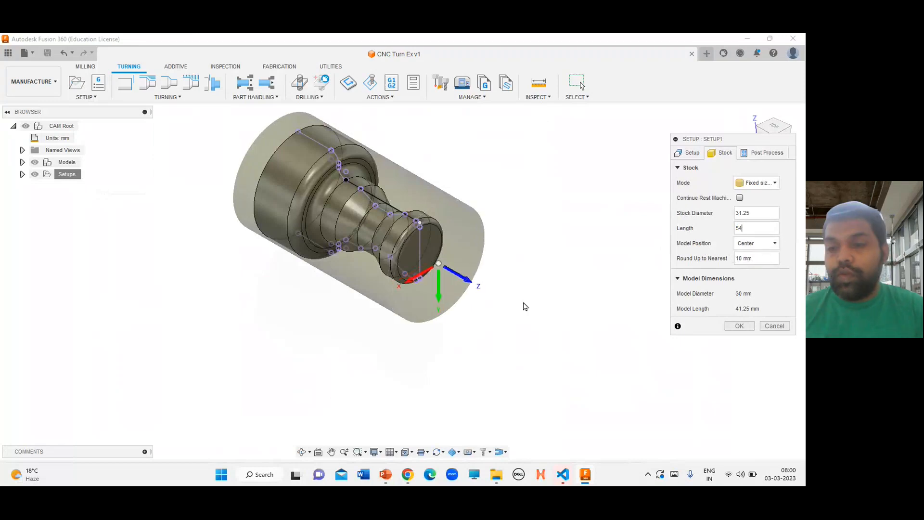
# Set the stock's model position to Offset from front
pyautogui.click(754, 244)
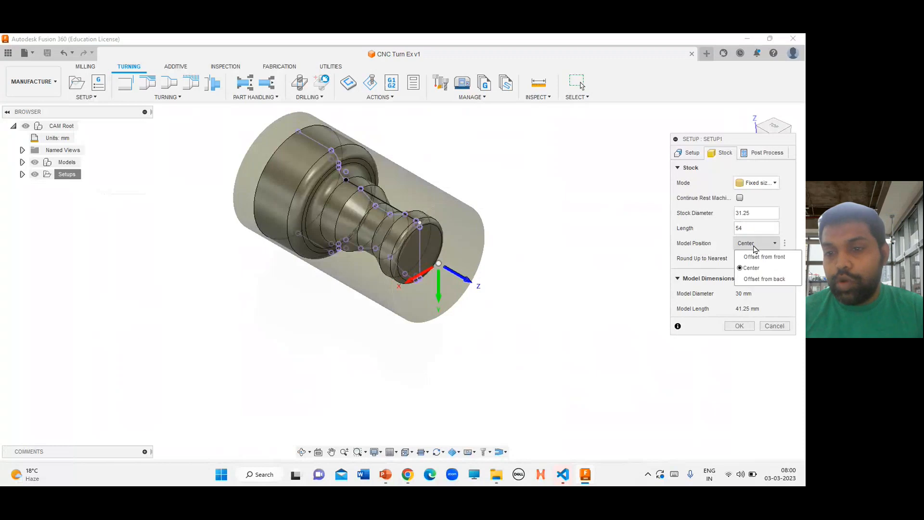
pyautogui.click(774, 262)
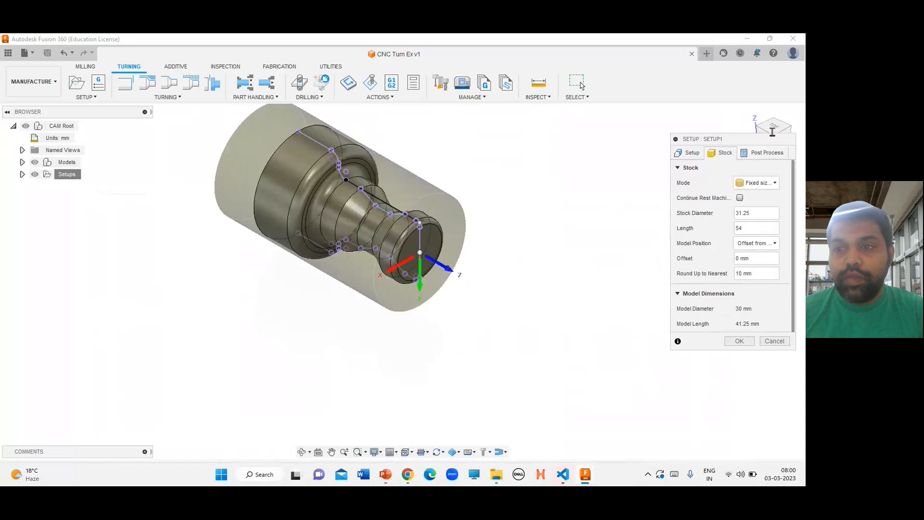
pyautogui.moveTo(752, 139); pyautogui.dragTo(751, 176)
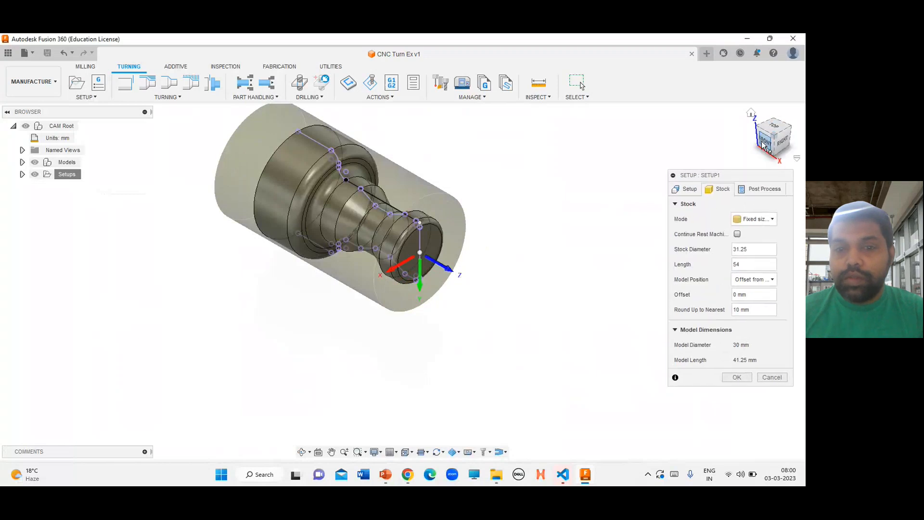
# Set the stock's front offset to 4 mm and confirm the setup
pyautogui.click(763, 144)
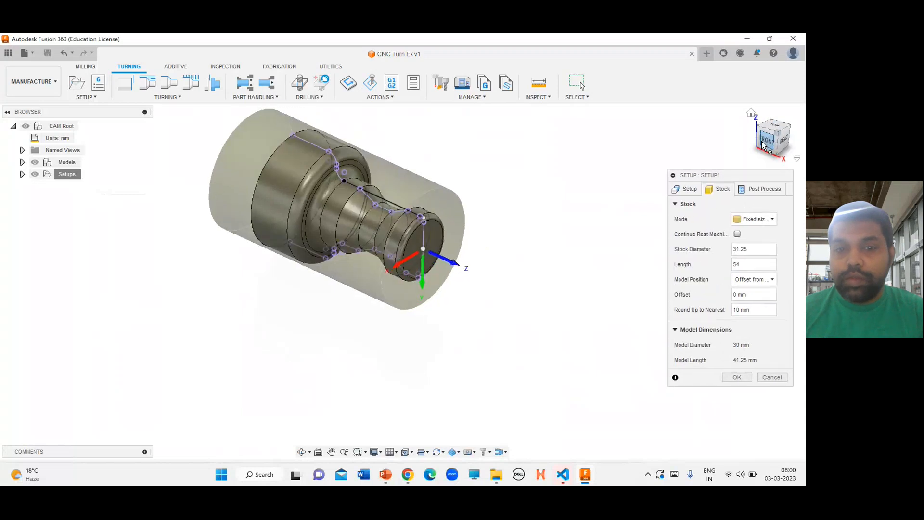
pyautogui.click(754, 296)
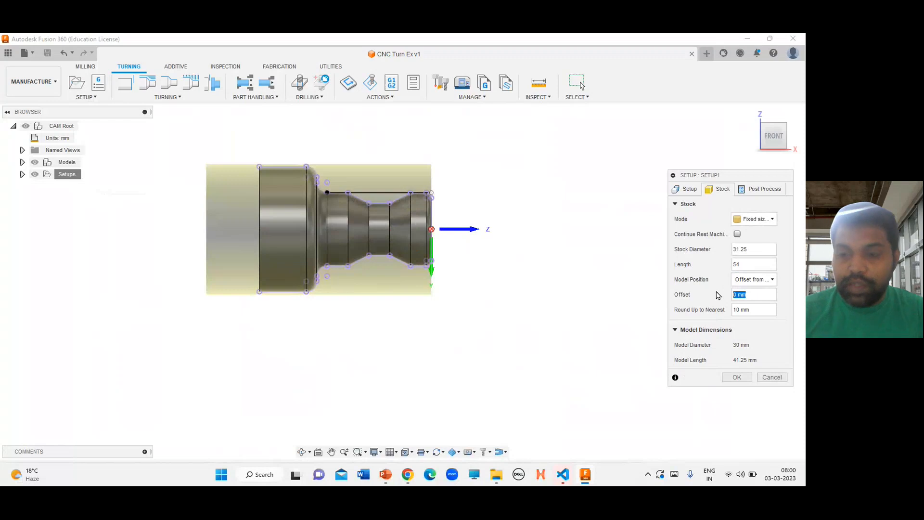
pyautogui.write('4')
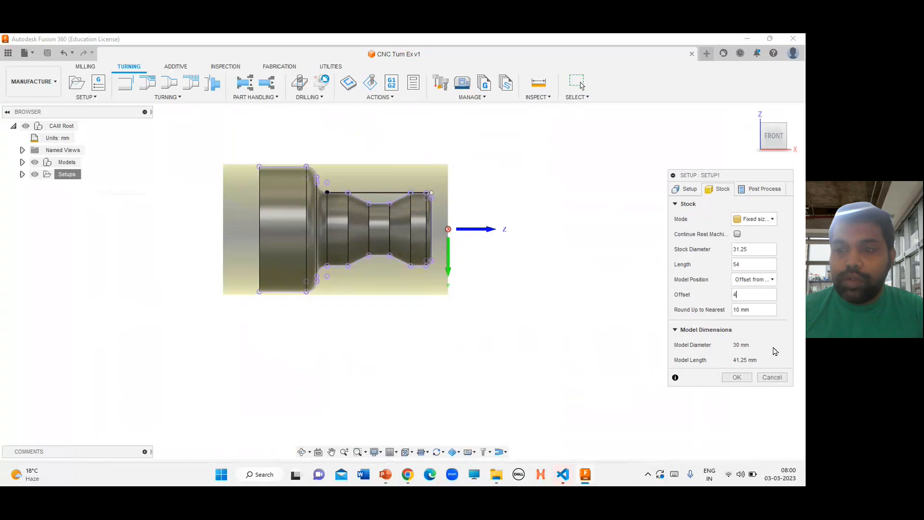
pyautogui.click(762, 192)
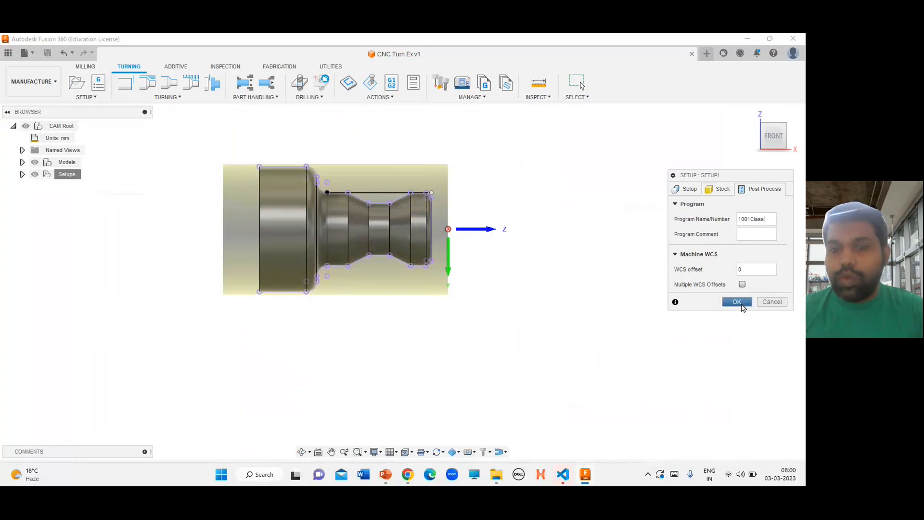
pyautogui.click(736, 302)
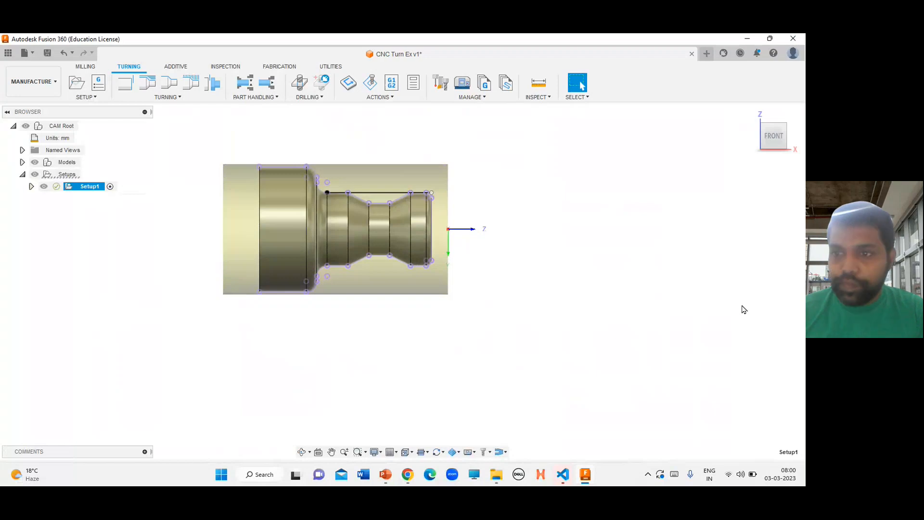
# Start a Turning Face operation on the setup
pyautogui.moveTo(756, 119)
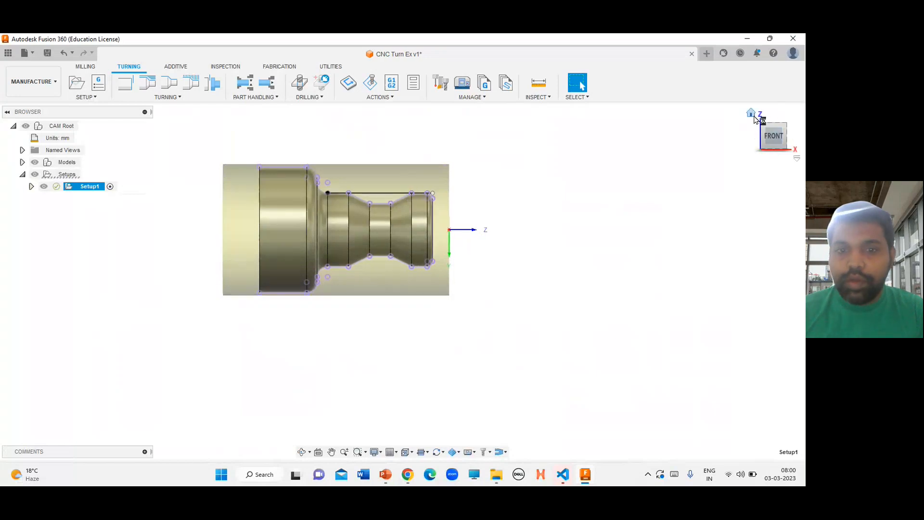
pyautogui.click(751, 114)
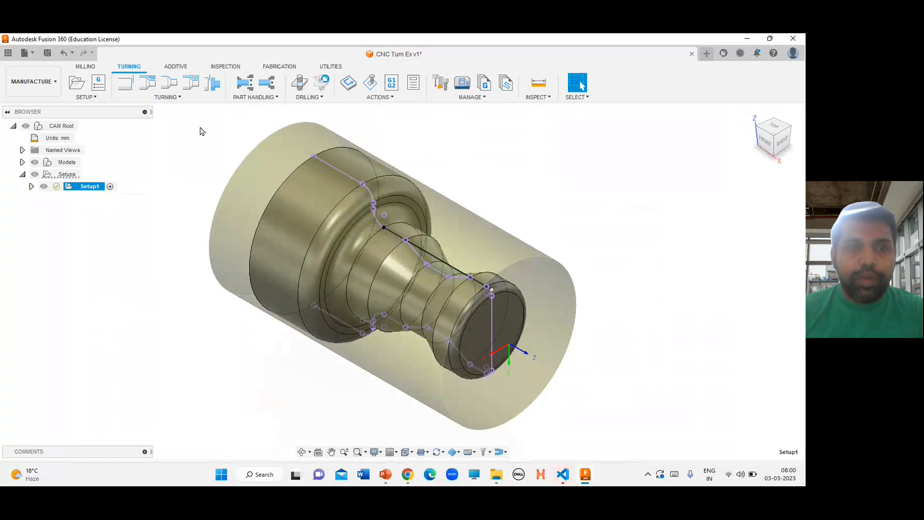
pyautogui.click(167, 98)
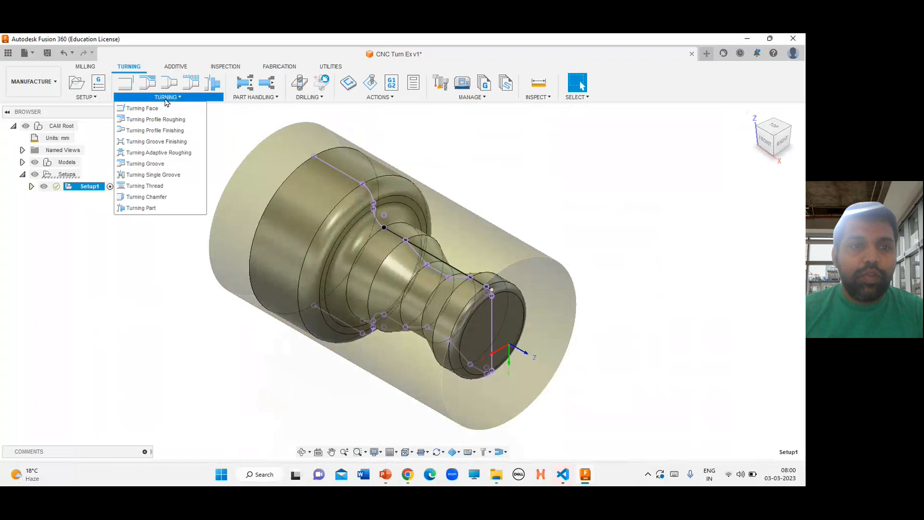
pyautogui.click(165, 112)
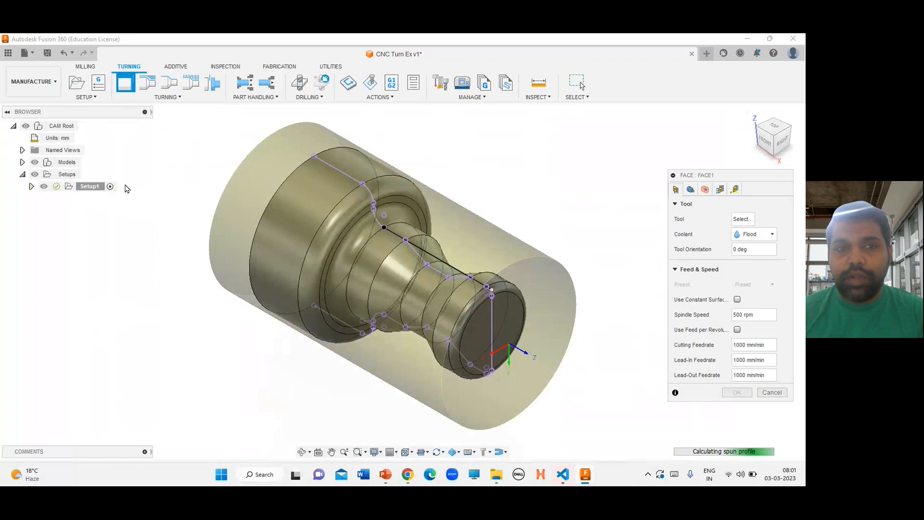
# Create a new Turning general tool for the face operation
pyautogui.click(746, 222)
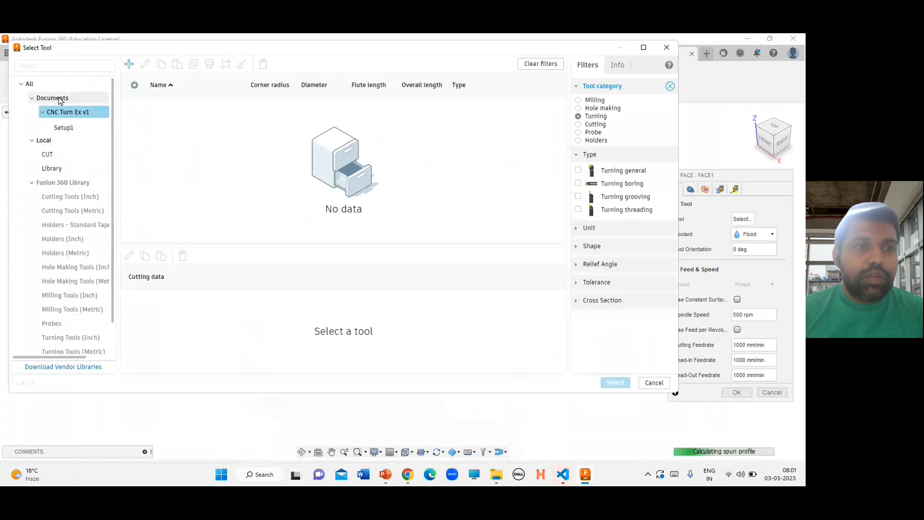
pyautogui.click(129, 64)
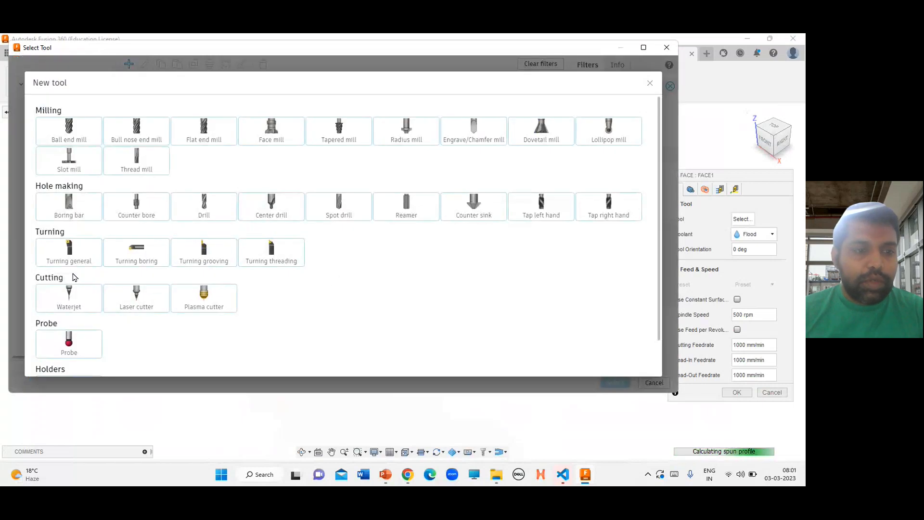
pyautogui.click(71, 252)
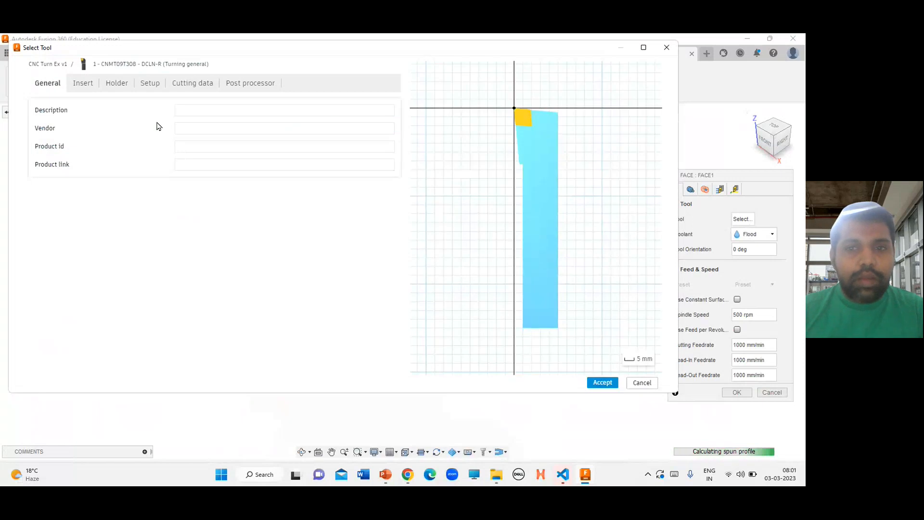
# Review the new CNMT09T308 tool's insert, holder, setup and cutting data, then accept and select it
pyautogui.click(92, 85)
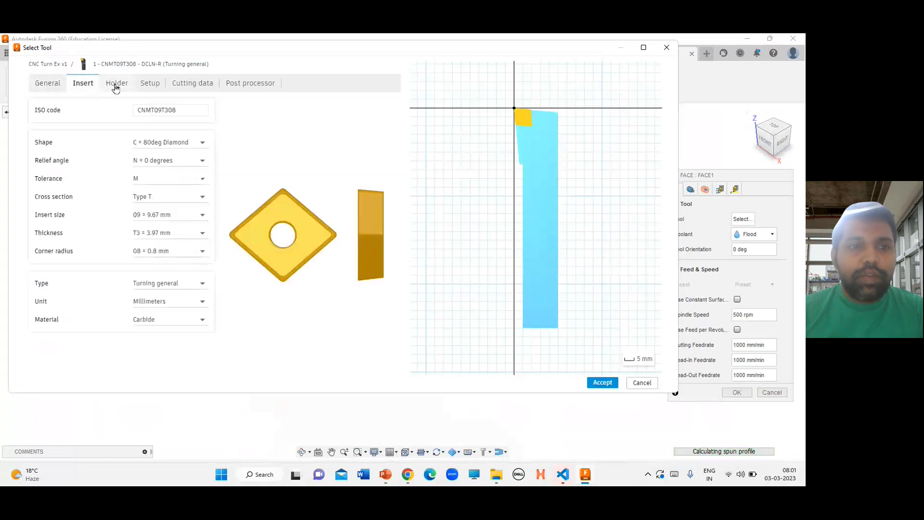
pyautogui.click(117, 85)
pyautogui.click(147, 84)
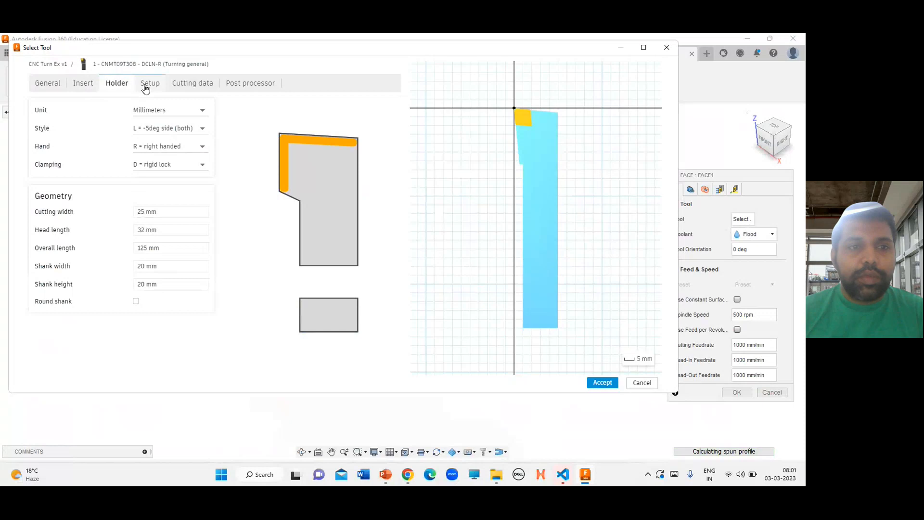
pyautogui.click(202, 85)
pyautogui.click(247, 84)
pyautogui.click(77, 83)
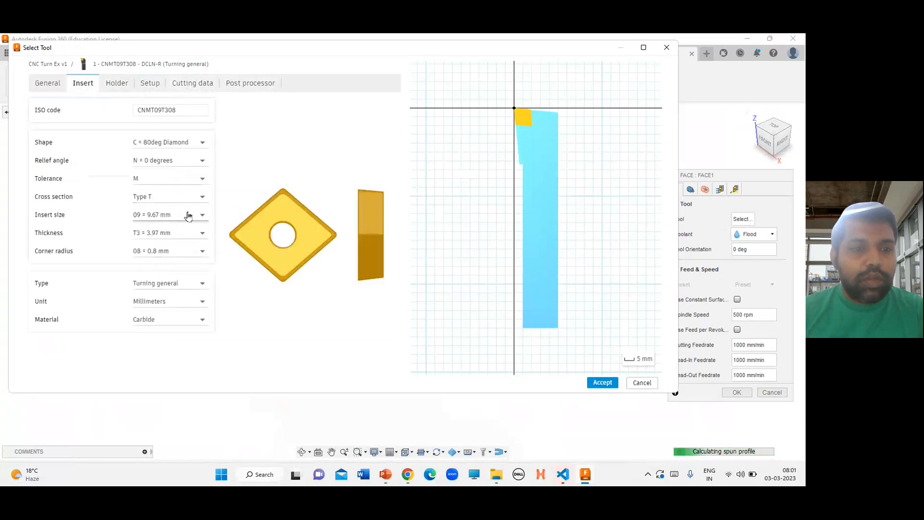
pyautogui.click(191, 213)
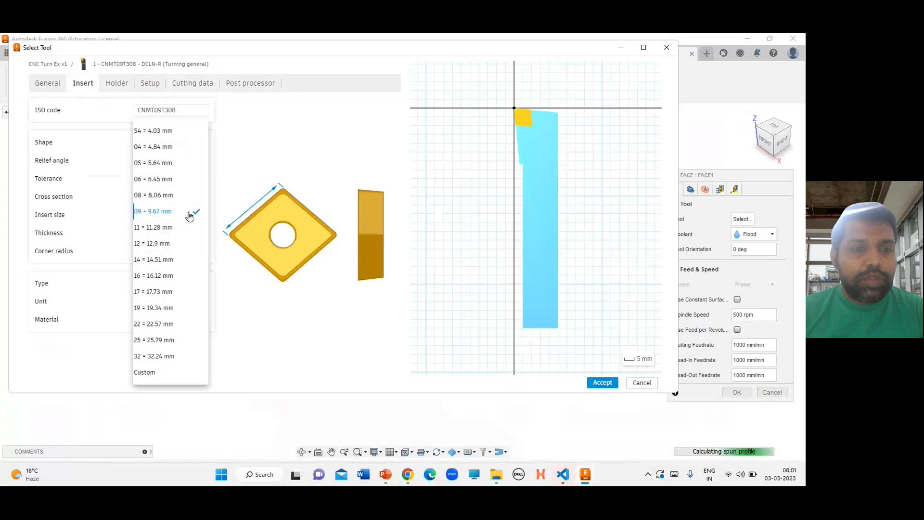
pyautogui.click(147, 211)
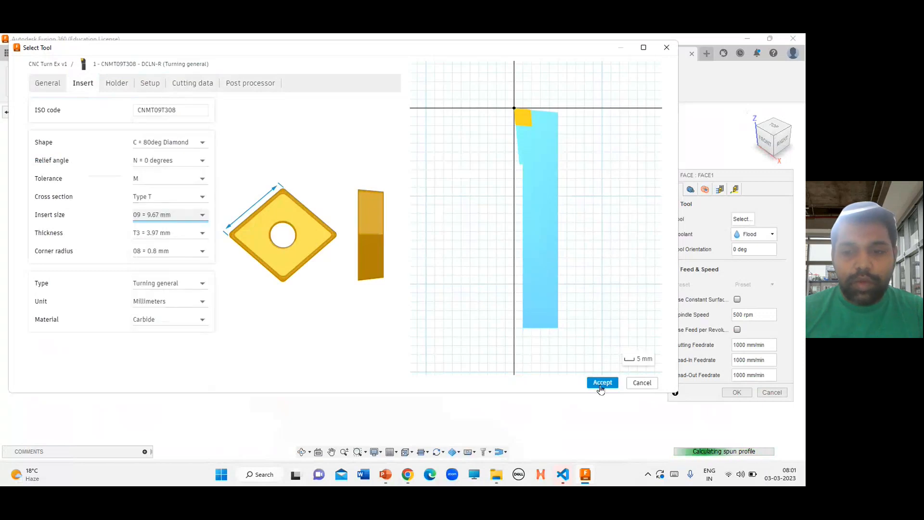
pyautogui.click(602, 382)
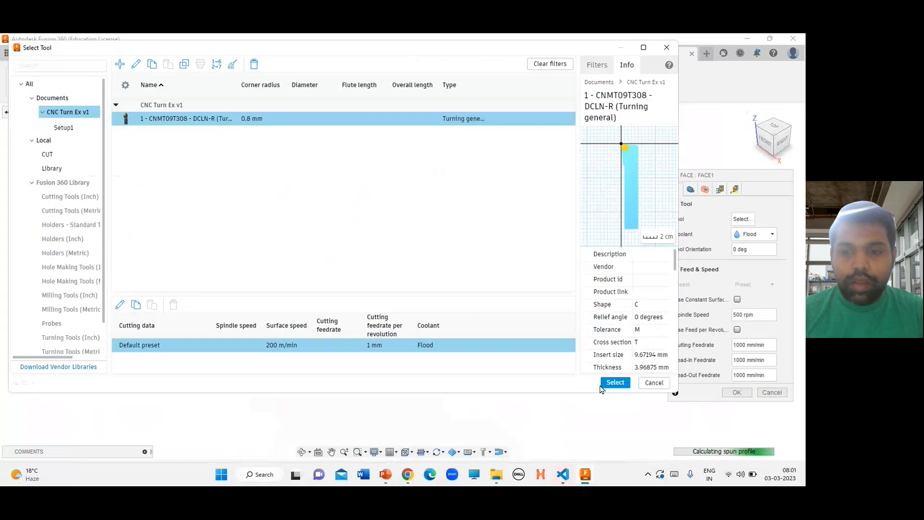
pyautogui.click(615, 382)
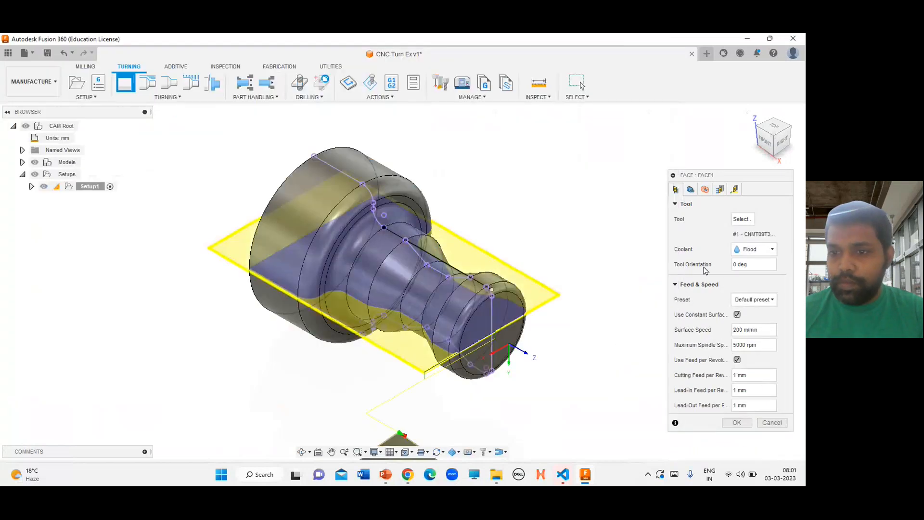
# Review the face operation's geometry, radii, passes and linking settings and confirm the operation
pyautogui.click(690, 190)
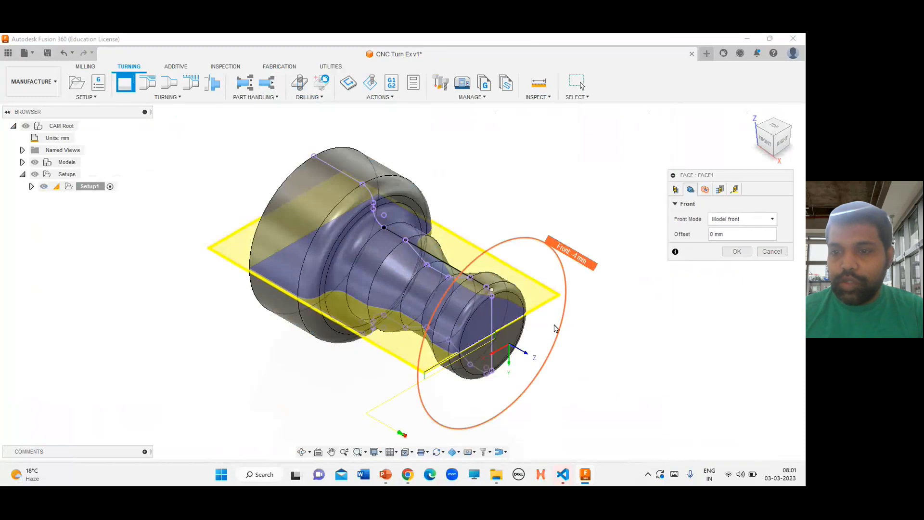
pyautogui.click(705, 190)
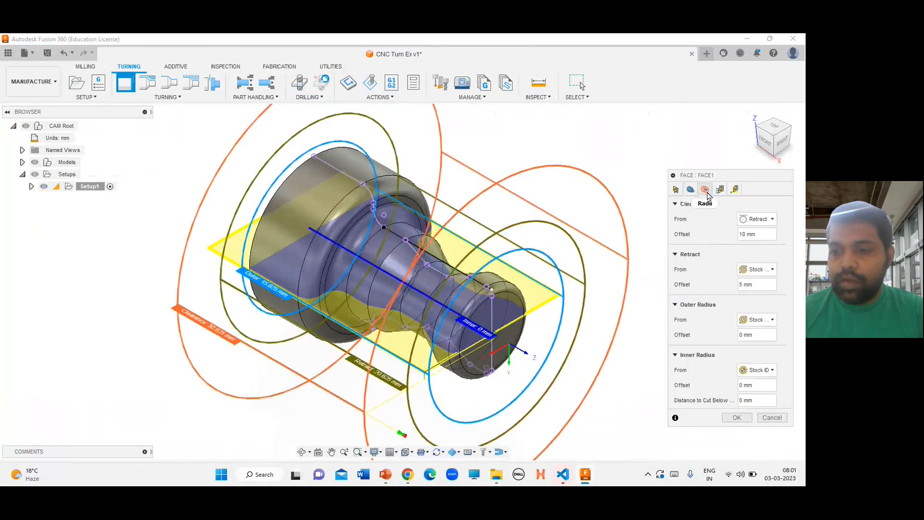
pyautogui.click(720, 190)
pyautogui.click(736, 191)
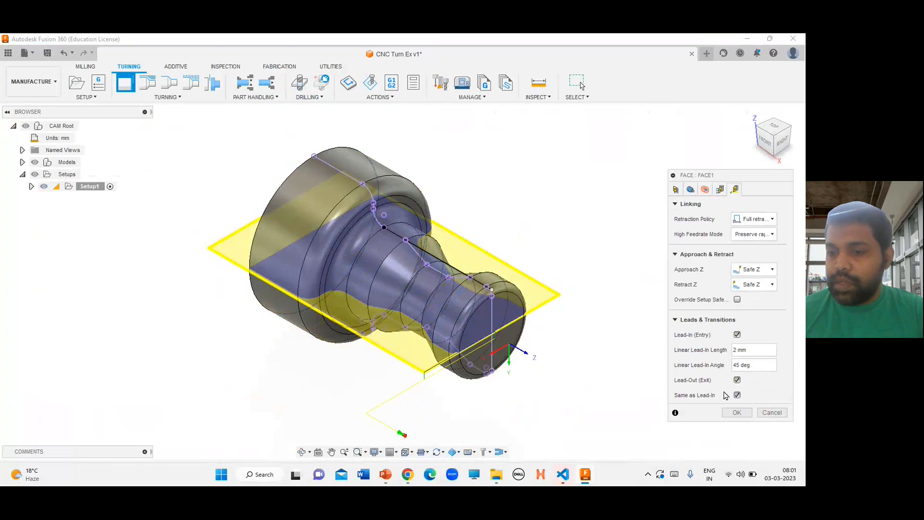
pyautogui.click(737, 412)
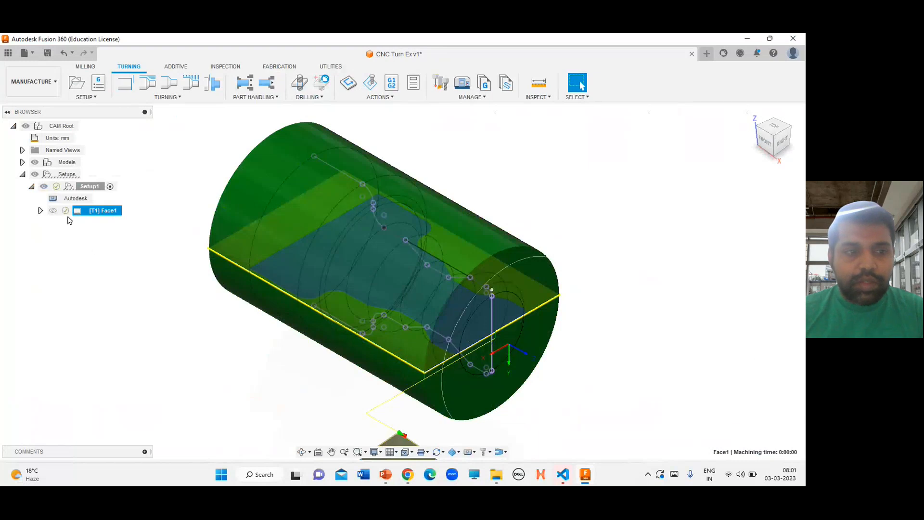
# Simulate the facing toolpath and exit the simulation
pyautogui.click(53, 210)
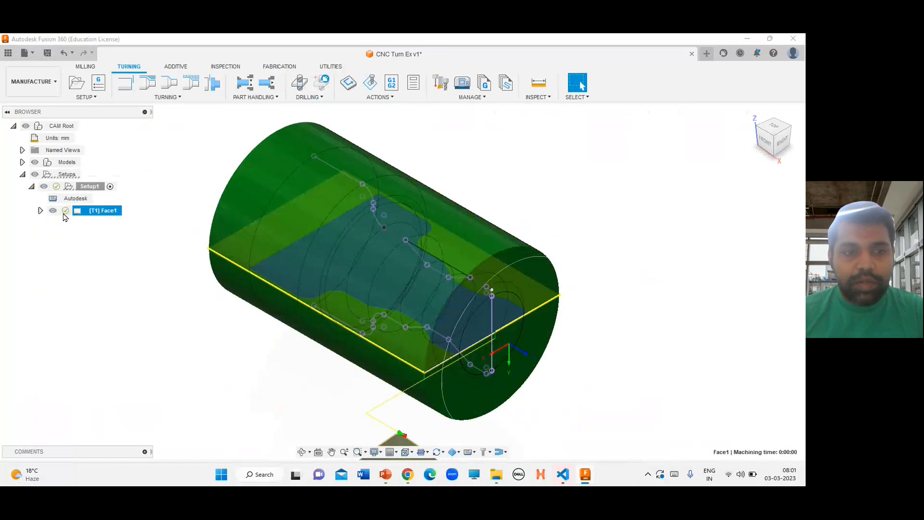
pyautogui.moveTo(65, 214)
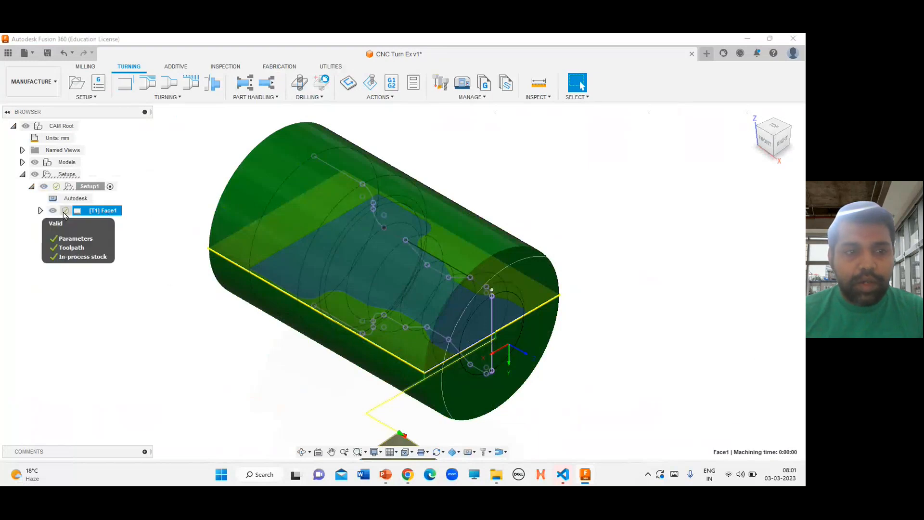
pyautogui.click(370, 82)
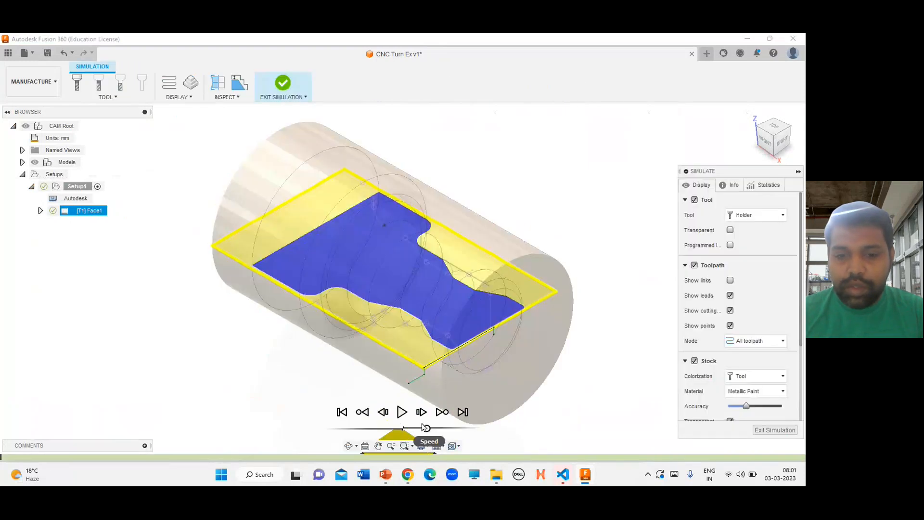
pyautogui.click(401, 412)
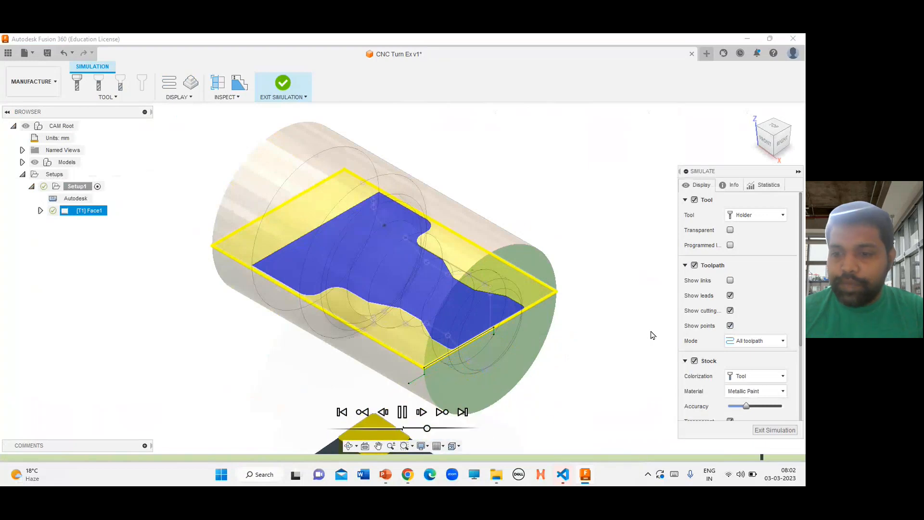
pyautogui.click(775, 431)
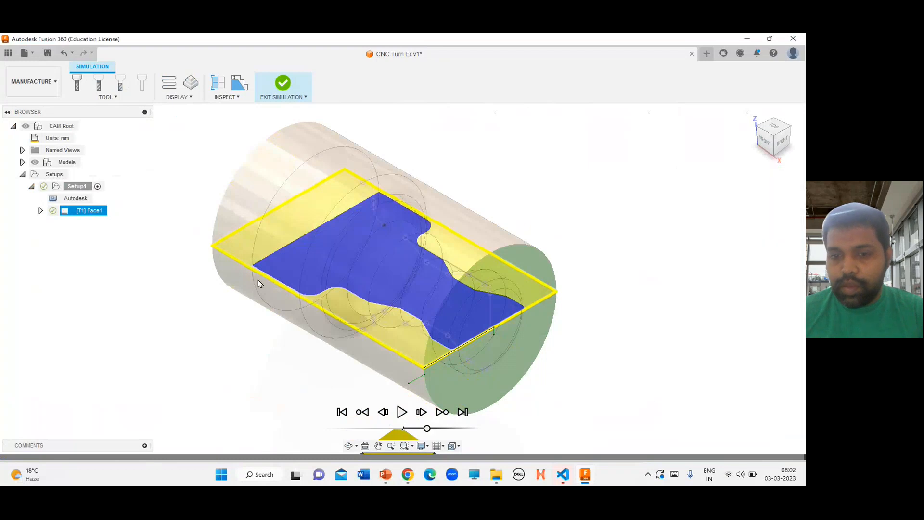
pyautogui.click(277, 94)
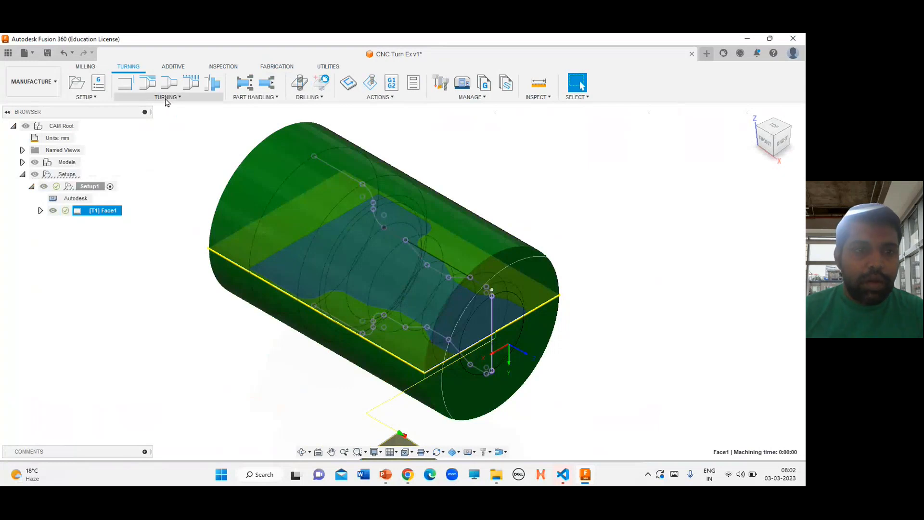
# Start a Turning Profile Roughing operation and enable the Model contour option in its geometry settings
pyautogui.click(166, 98)
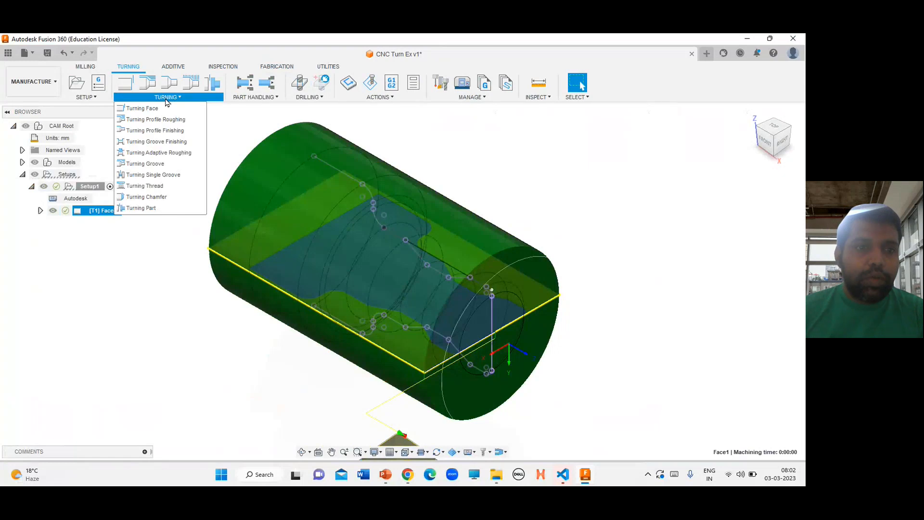
pyautogui.click(163, 124)
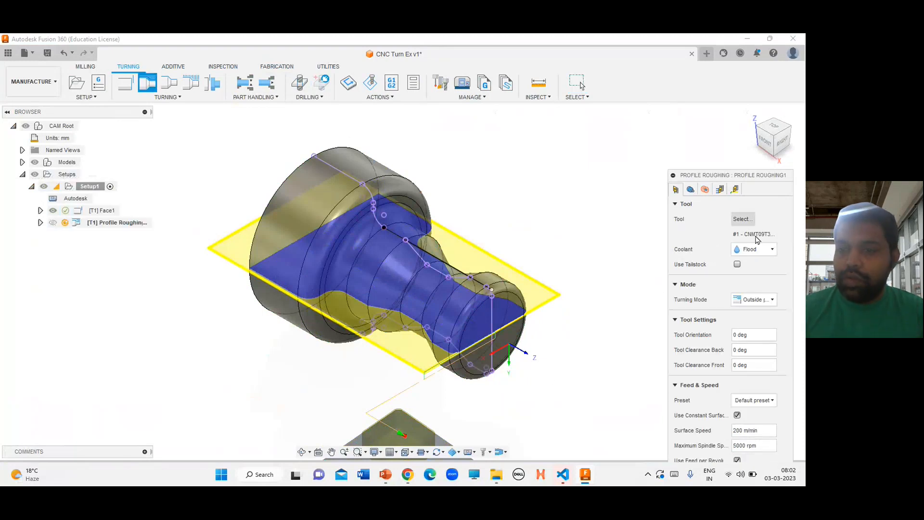
pyautogui.click(690, 190)
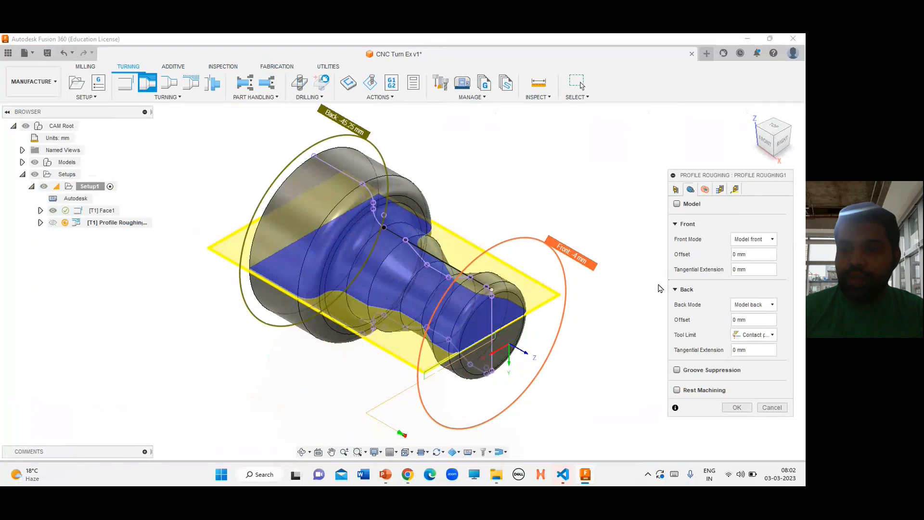
pyautogui.click(677, 205)
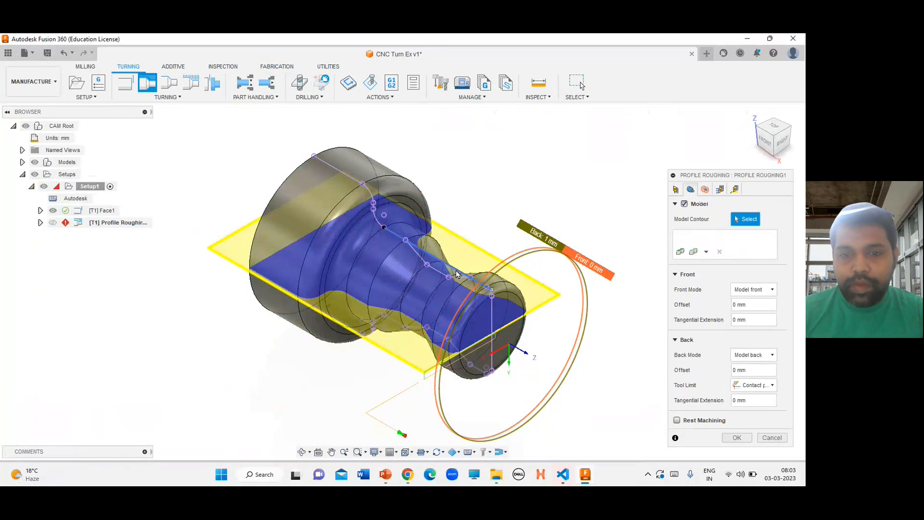
# Pick the sketched line chain as the model contour, accept the chain settings, and confirm the profile roughing operation
pyautogui.click(458, 274)
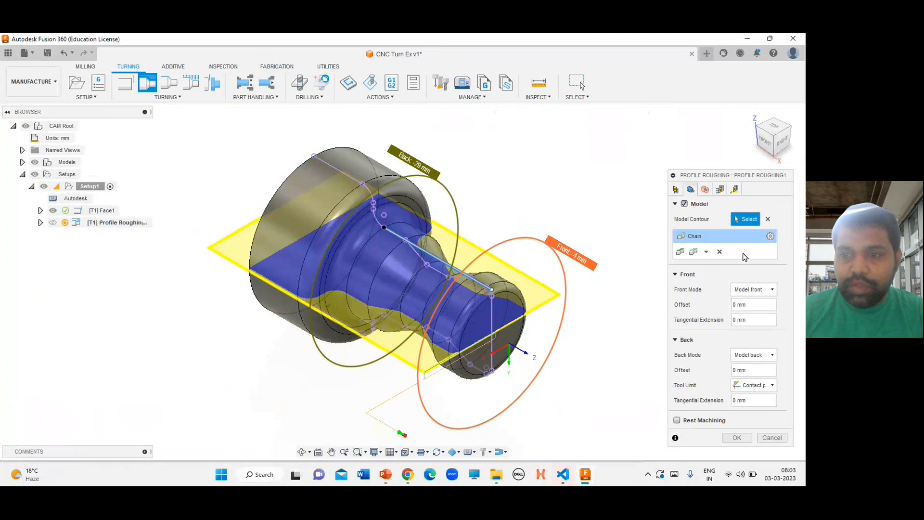
pyautogui.click(770, 235)
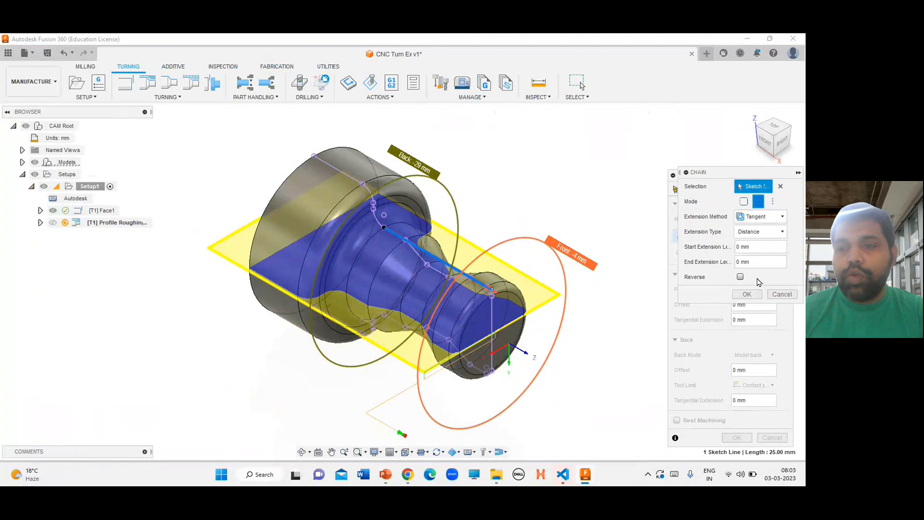
pyautogui.click(748, 294)
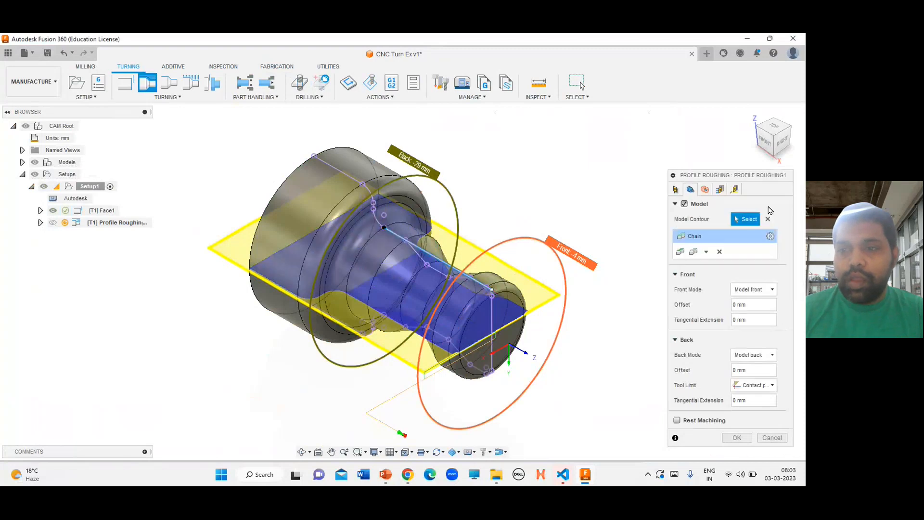
pyautogui.click(768, 144)
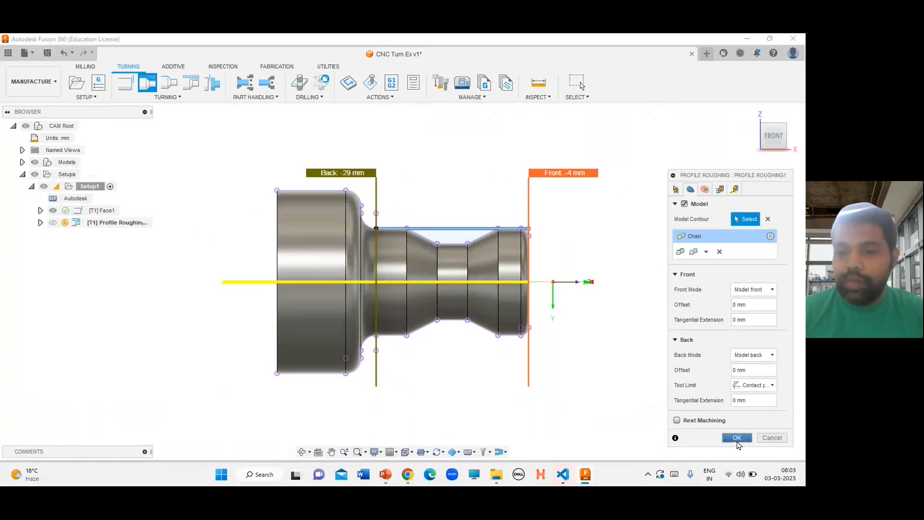
pyautogui.click(735, 440)
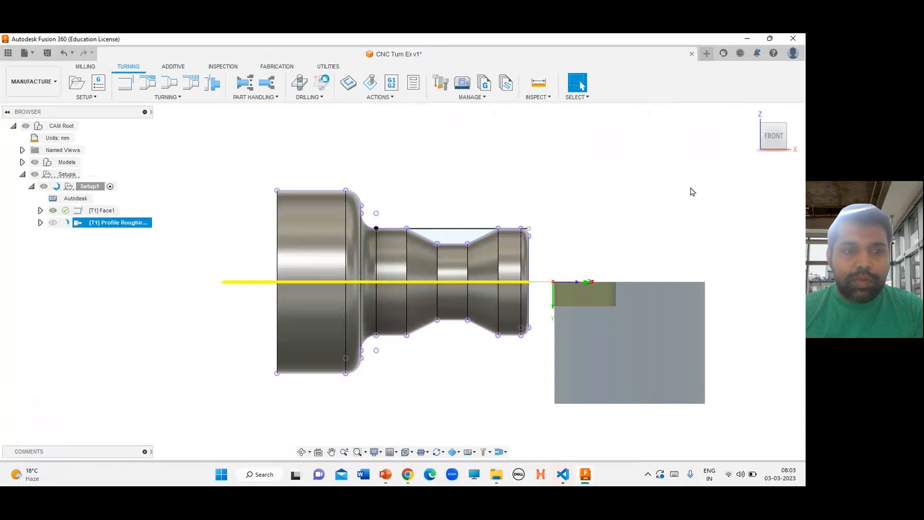
# Simulate the profile roughing toolpath and play the simulation
pyautogui.moveTo(61, 227)
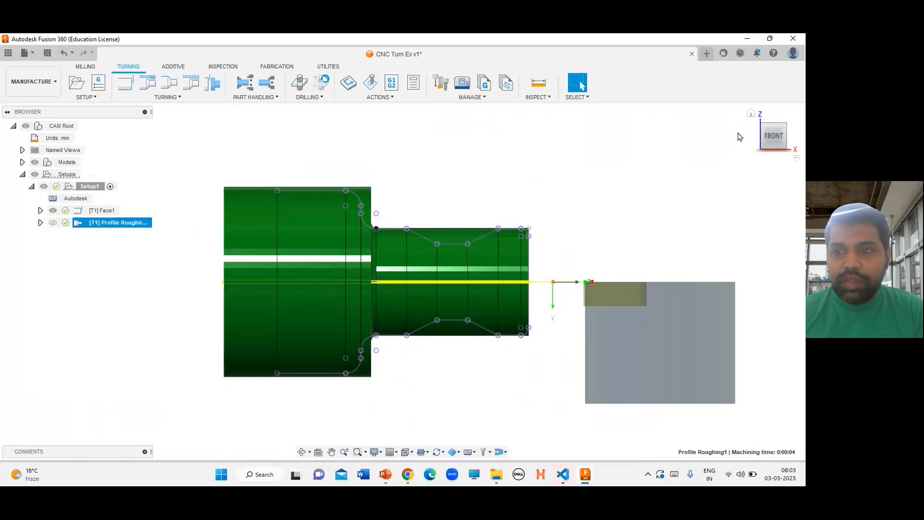
pyautogui.click(754, 116)
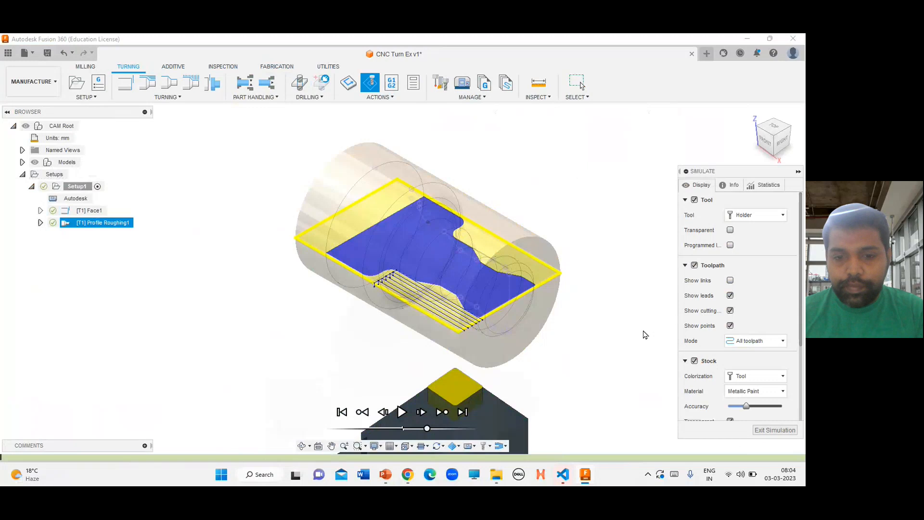
pyautogui.press('space')
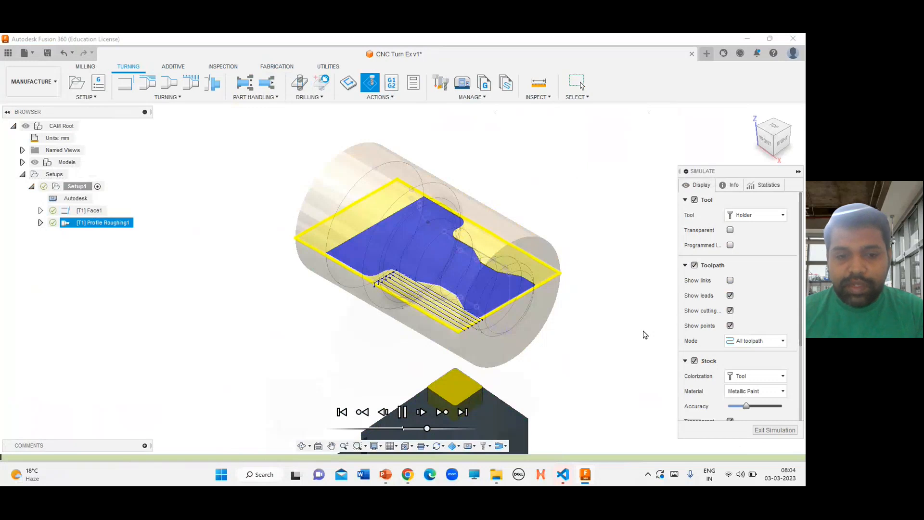
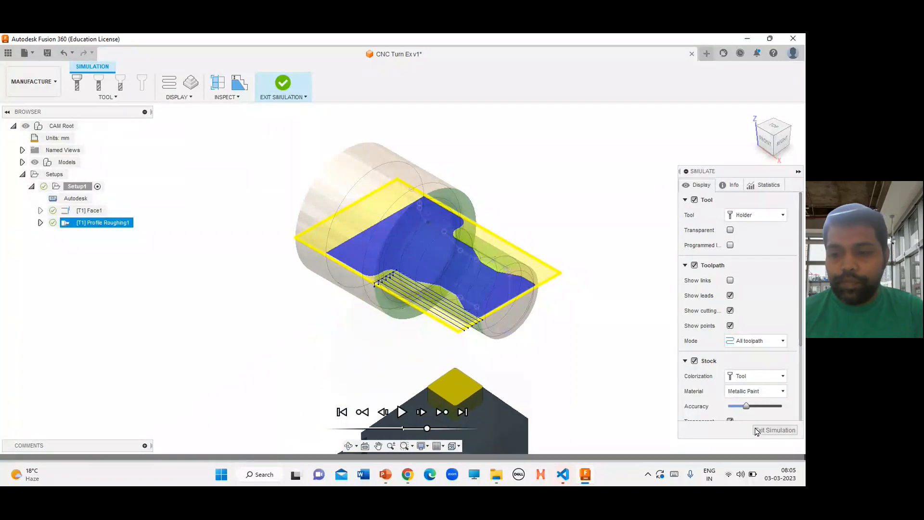
# Exit the simulation and start a Turning Groove Finishing operation
pyautogui.click(757, 430)
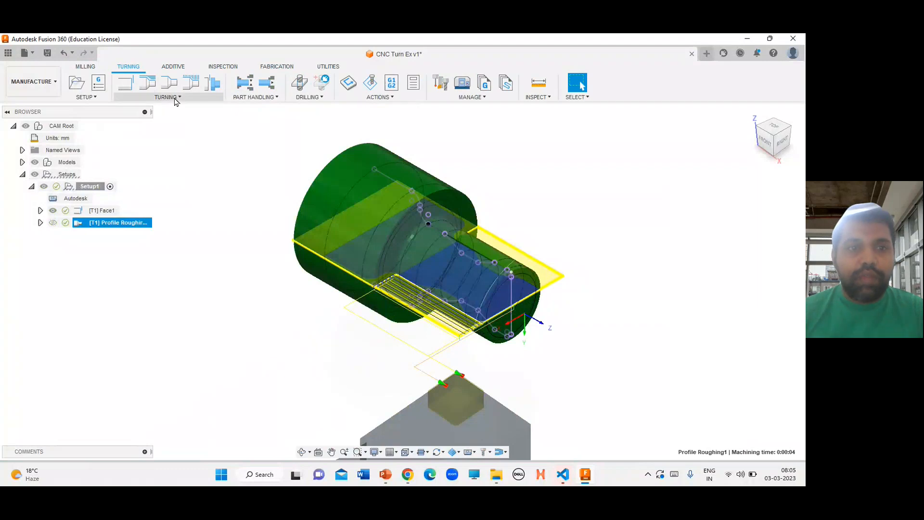
pyautogui.click(176, 99)
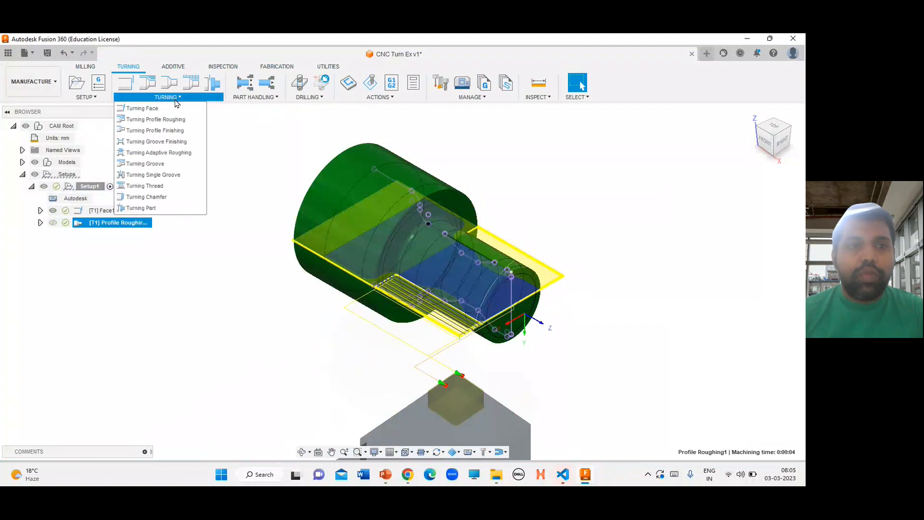
pyautogui.click(174, 141)
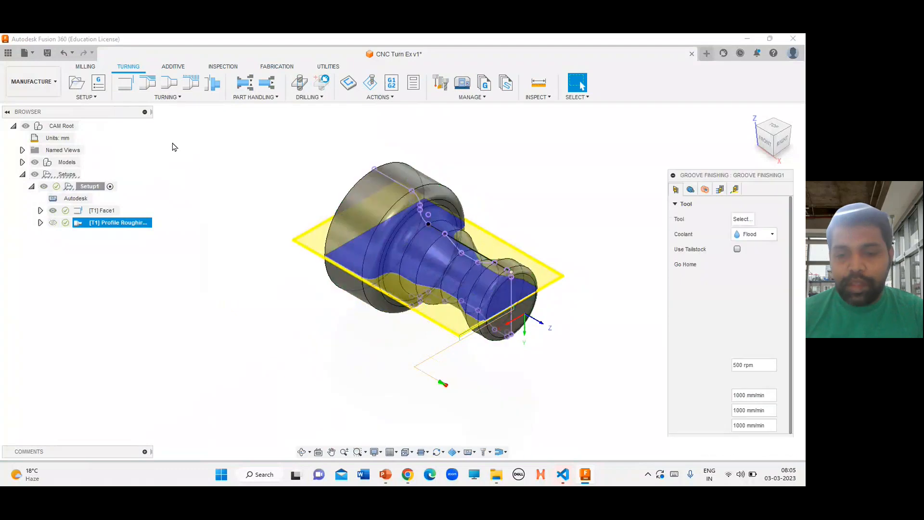
# Create a new turning grooving tool and select it as the tool for the groove finishing operation
pyautogui.click(743, 219)
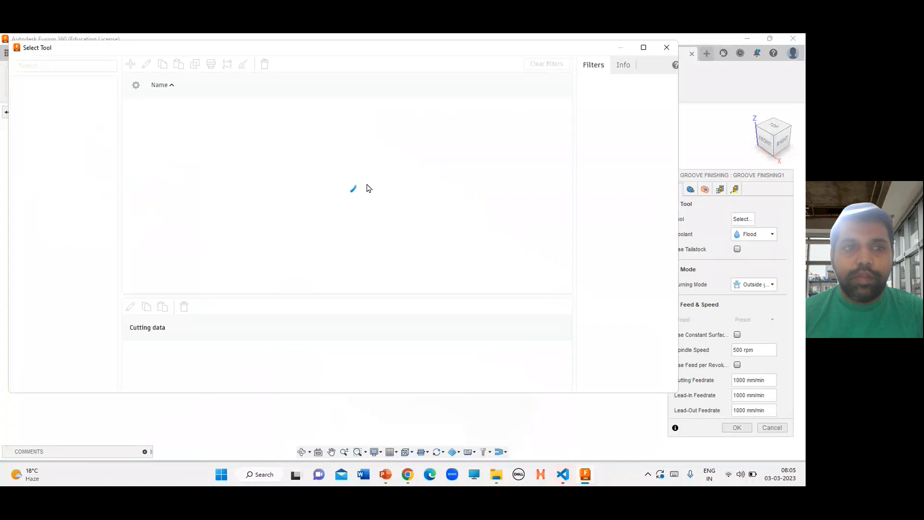
pyautogui.click(129, 65)
pyautogui.click(216, 260)
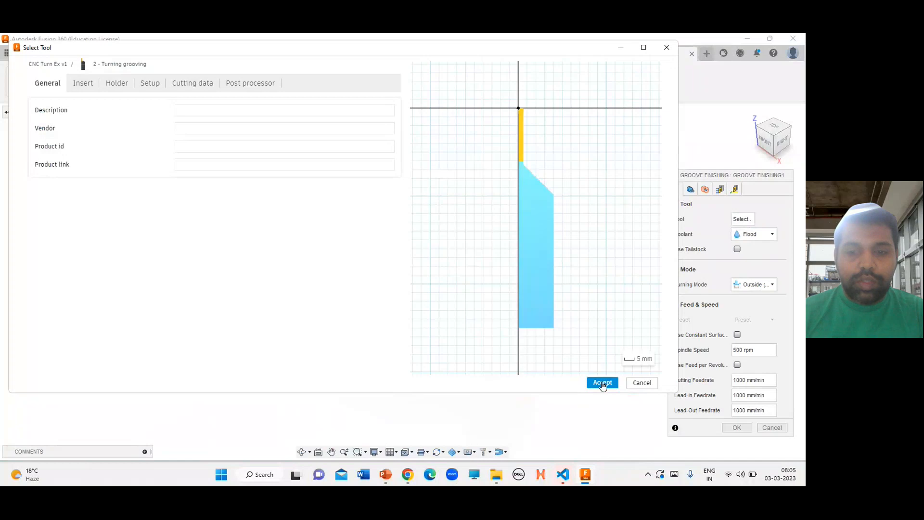
pyautogui.click(603, 383)
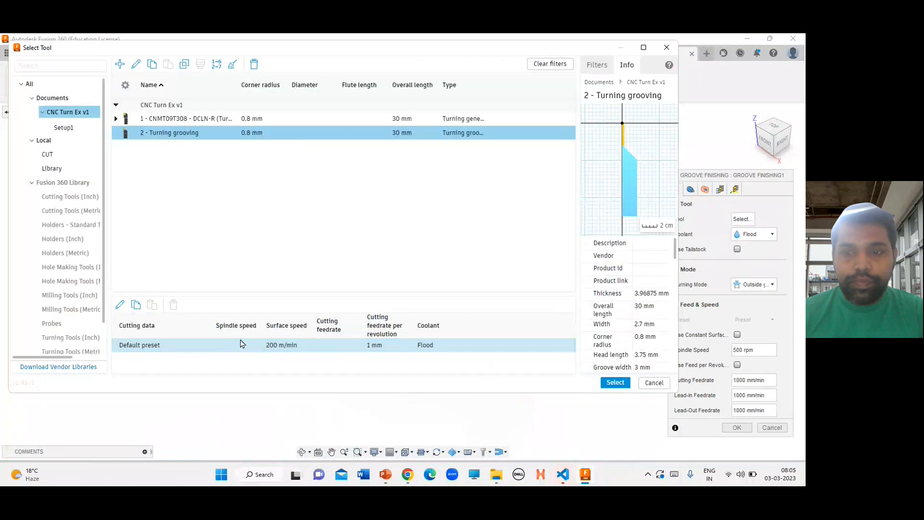
pyautogui.click(618, 388)
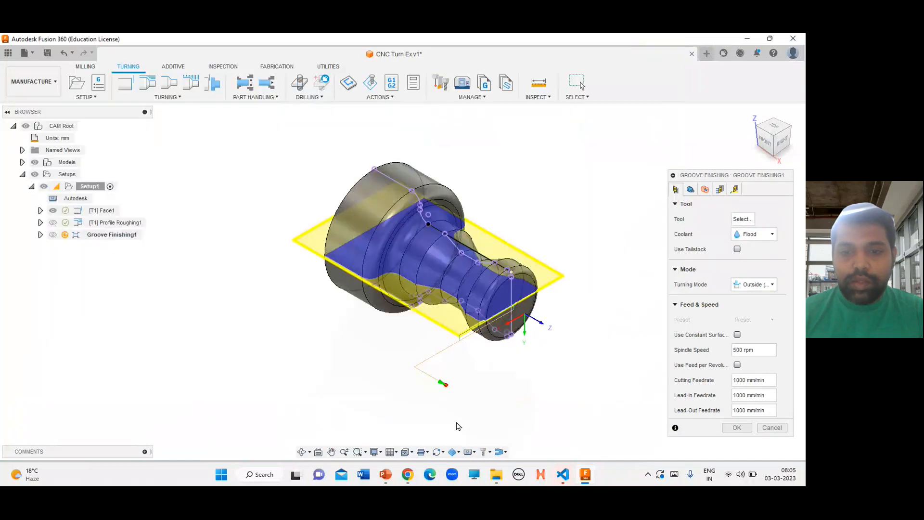
# Enable the Model contour option, pick the sketched groove line chains as the contour, and confirm the groove finishing operation
pyautogui.click(691, 189)
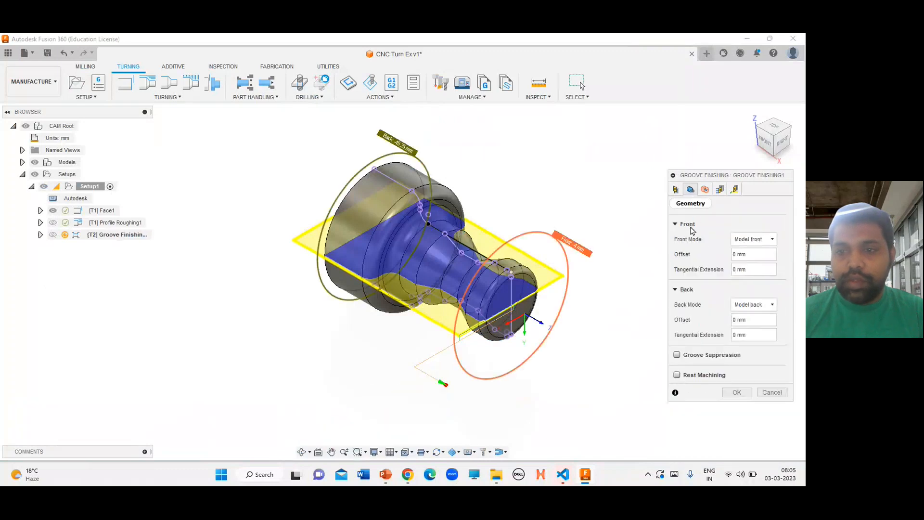
pyautogui.click(677, 204)
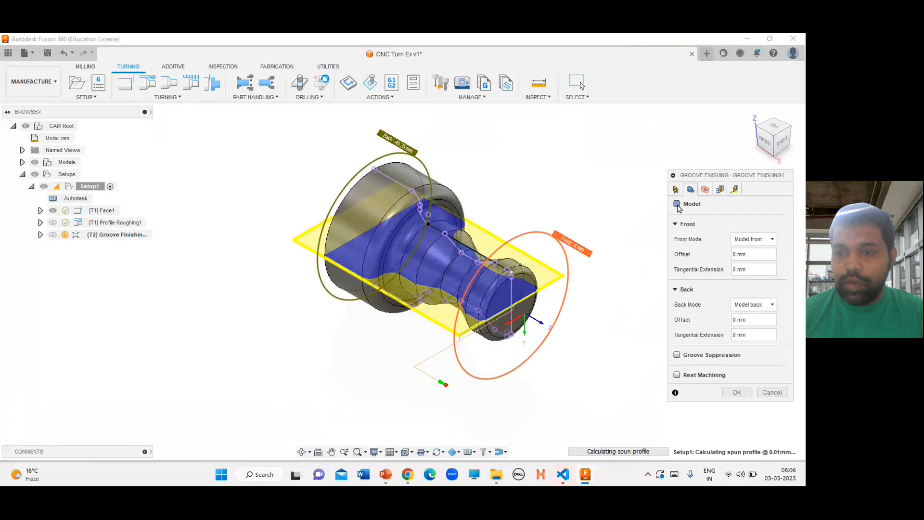
pyautogui.click(677, 204)
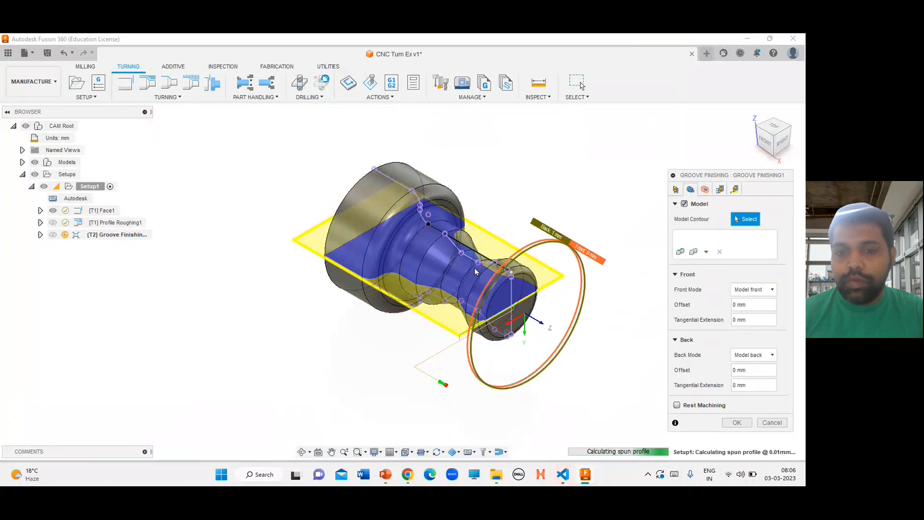
pyautogui.scroll(3, 439, 261)
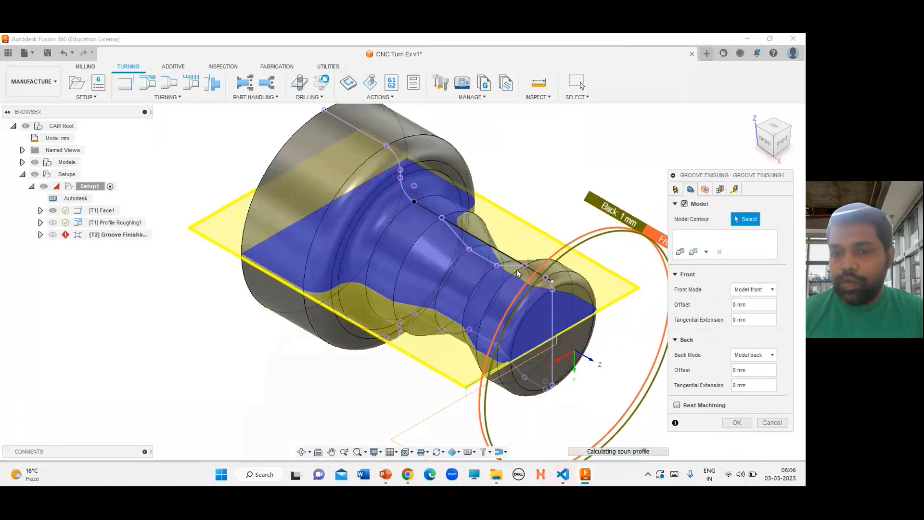
pyautogui.click(493, 264)
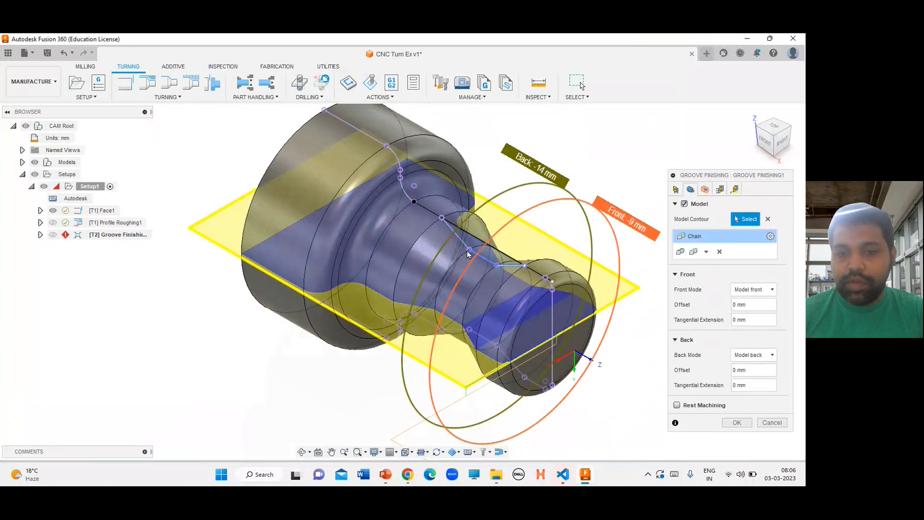
pyautogui.click(462, 246)
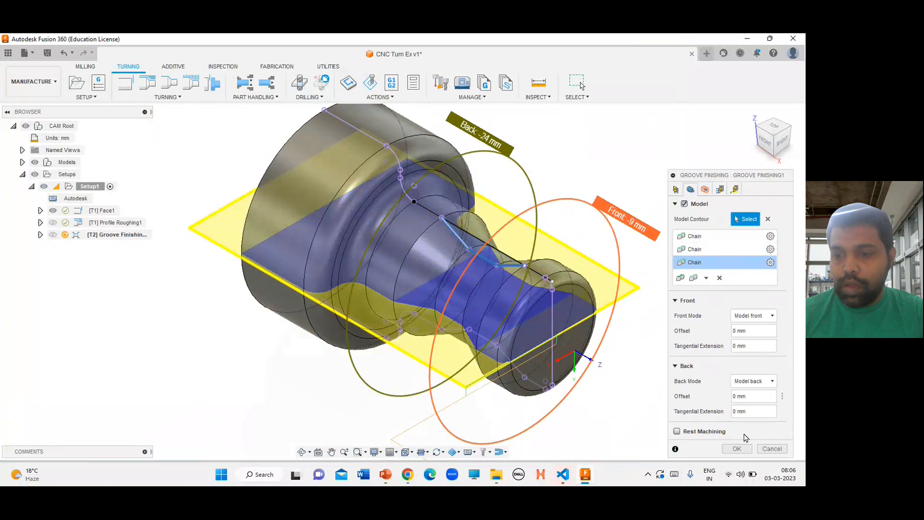
pyautogui.click(736, 448)
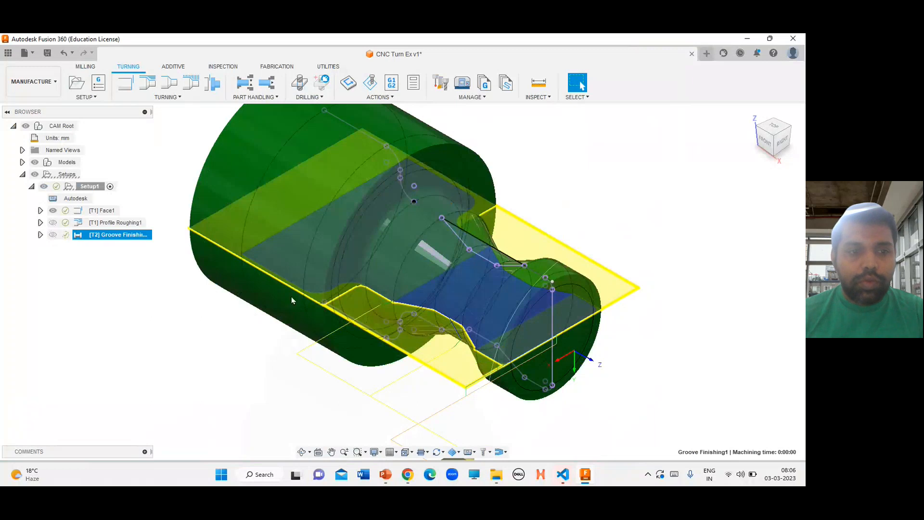
# Show and simulate the groove finishing toolpath, play it, and exit the simulation
pyautogui.click(53, 235)
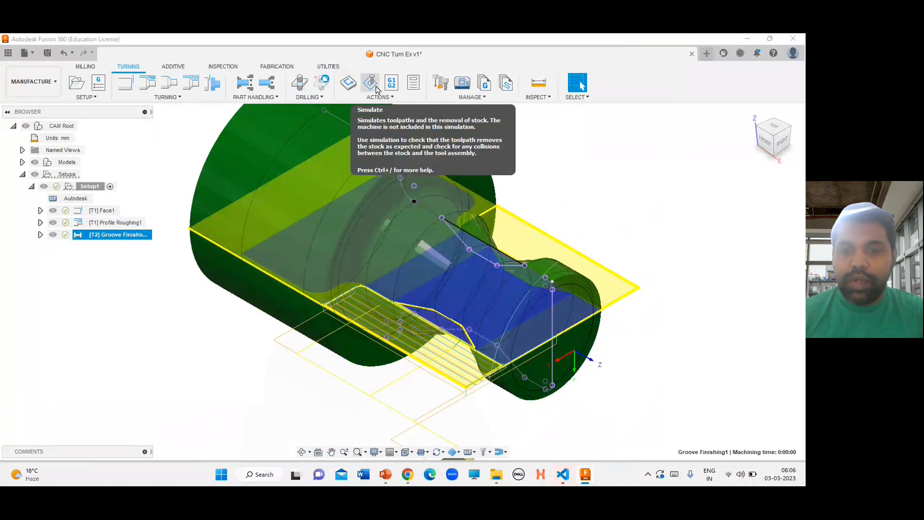
pyautogui.click(127, 314)
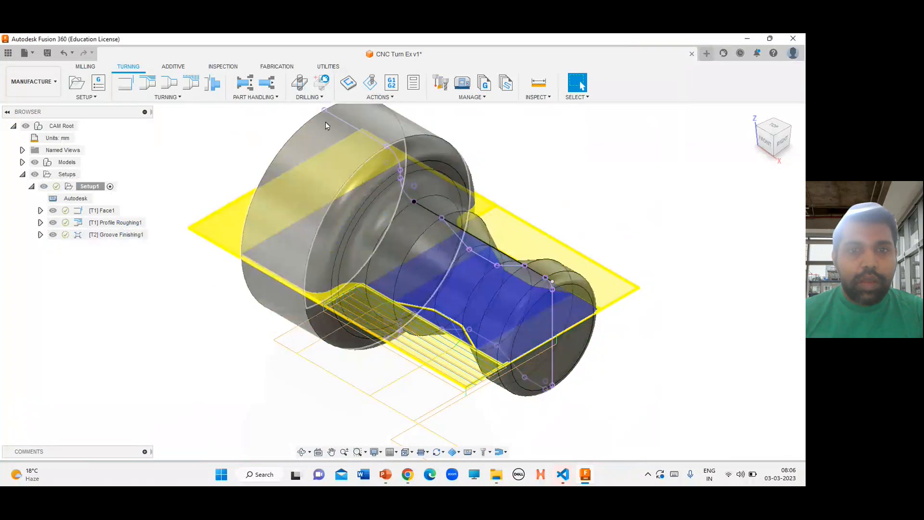
pyautogui.click(128, 238)
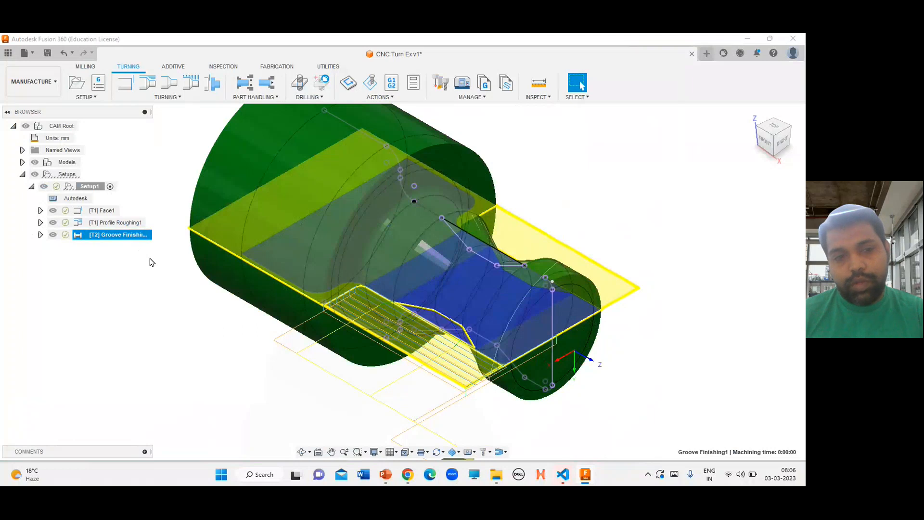
pyautogui.click(369, 84)
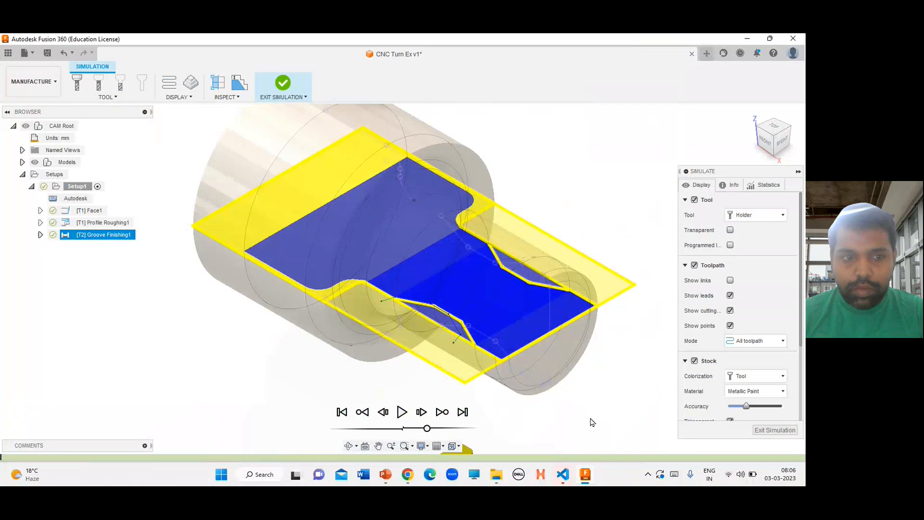
pyautogui.click(402, 413)
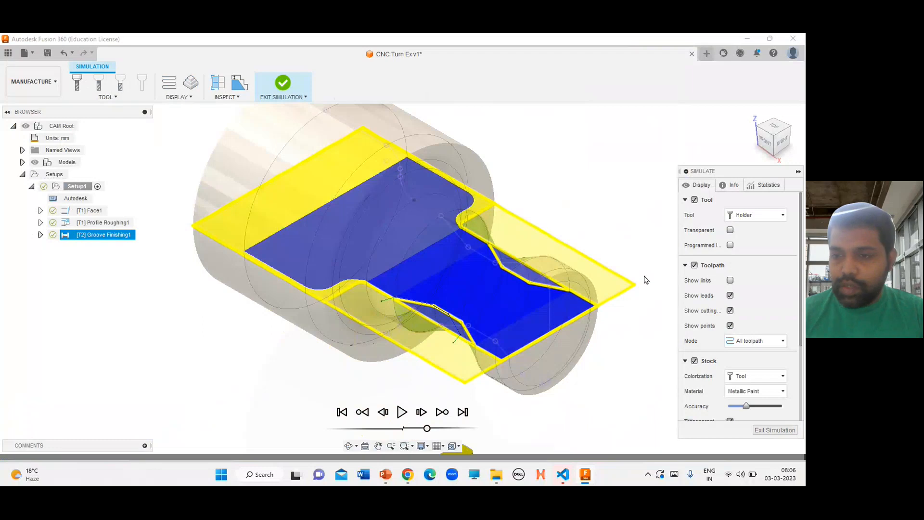
pyautogui.click(775, 430)
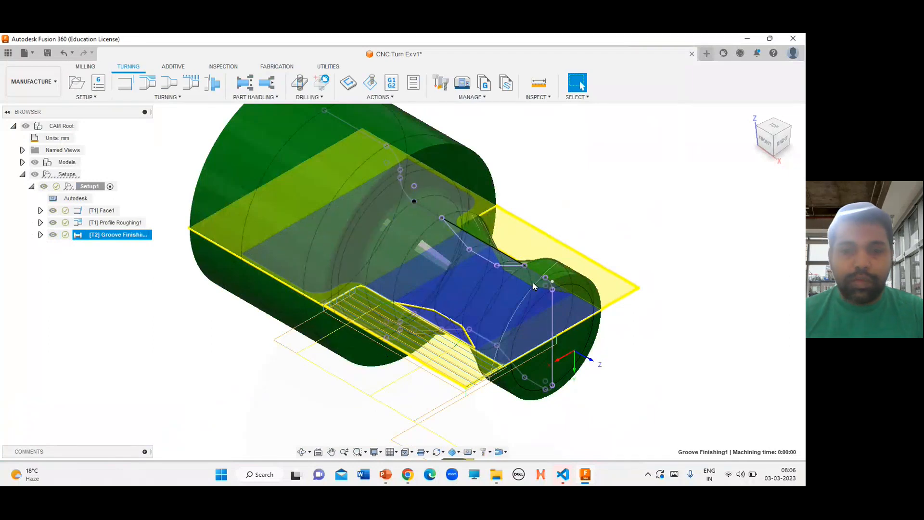
# Start a Turning Profile Finishing operation
pyautogui.scroll(-3, 632, 230)
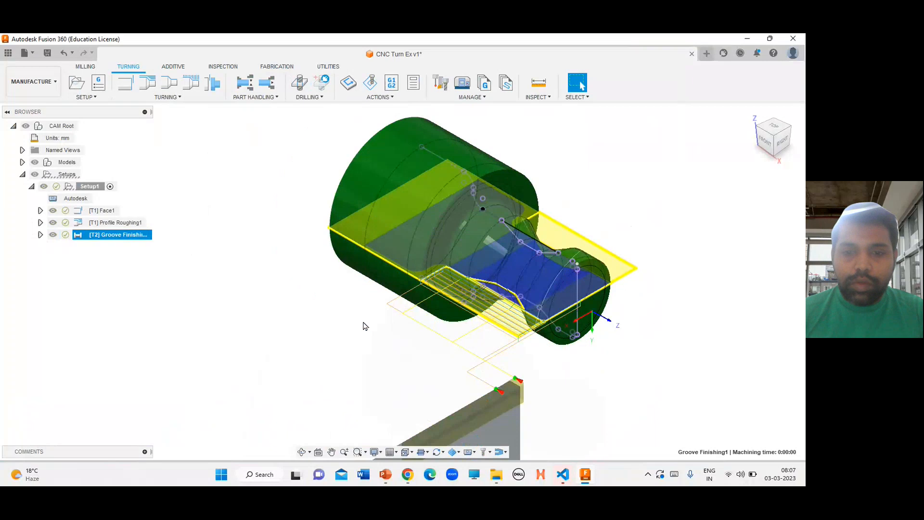
pyautogui.click(171, 98)
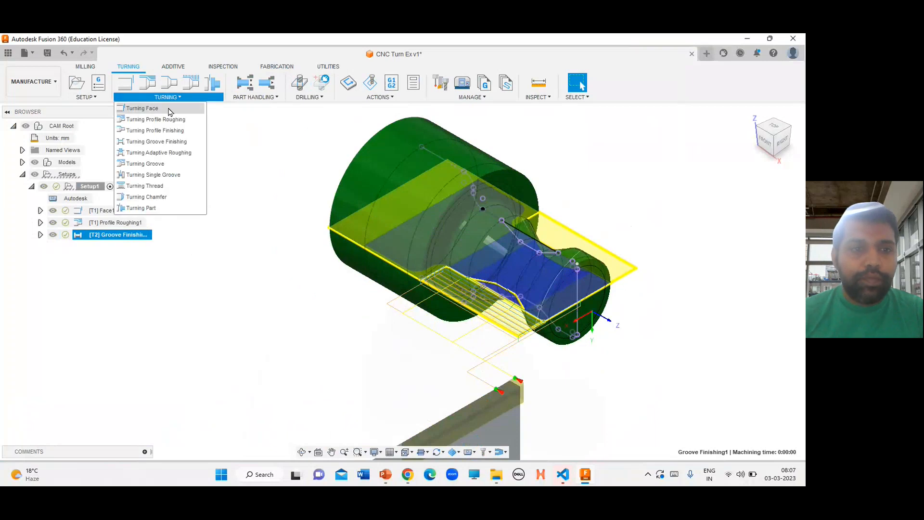
pyautogui.click(169, 134)
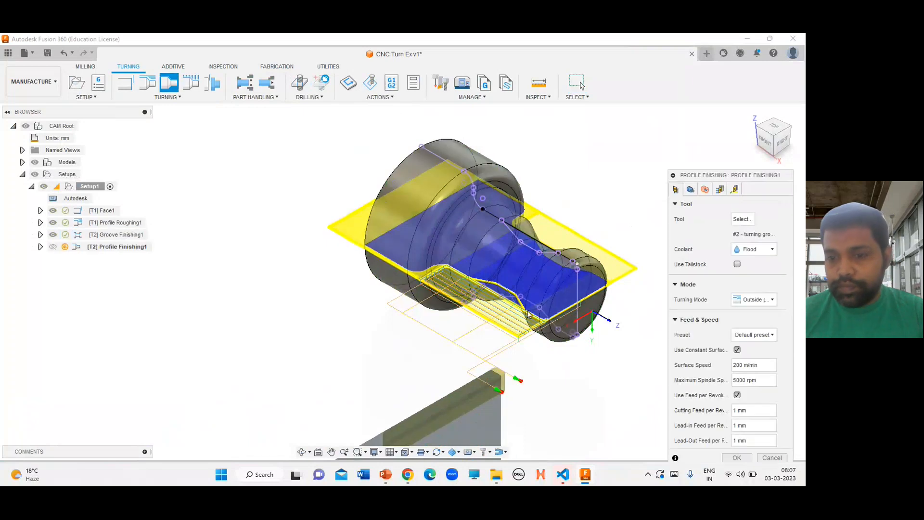
# Enable the Model contour option in the profile finishing geometry and pick the sketched arc at the shaft's small end
pyautogui.scroll(5, 577, 337)
pyautogui.scroll(-4, 562, 299)
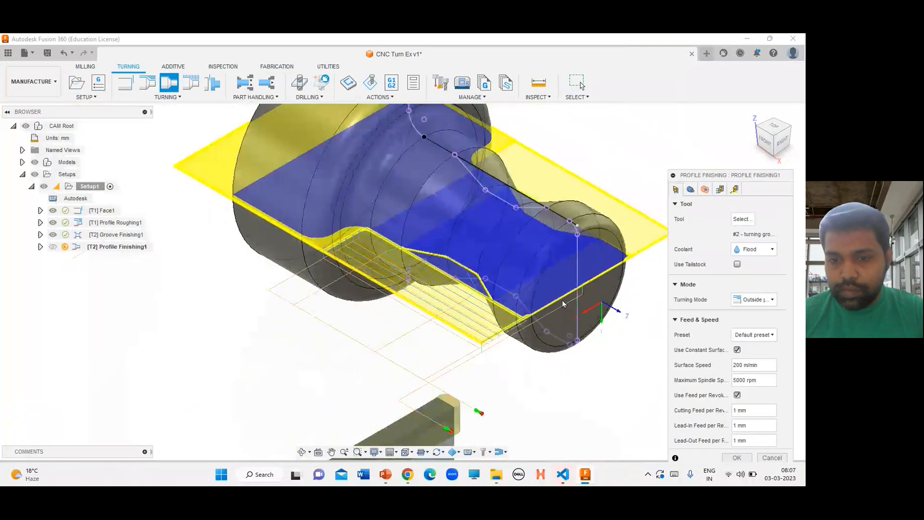
pyautogui.scroll(2, 598, 261)
pyautogui.scroll(2, 598, 262)
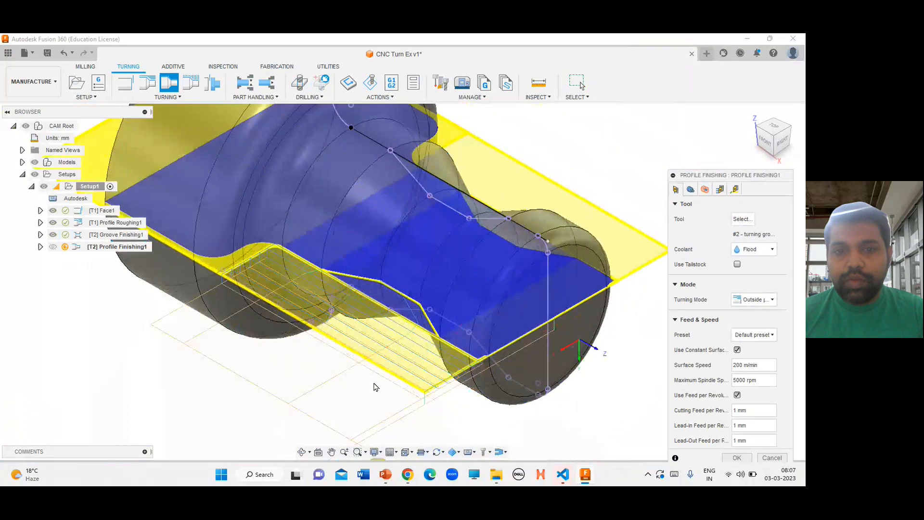
pyautogui.scroll(-2, 375, 387)
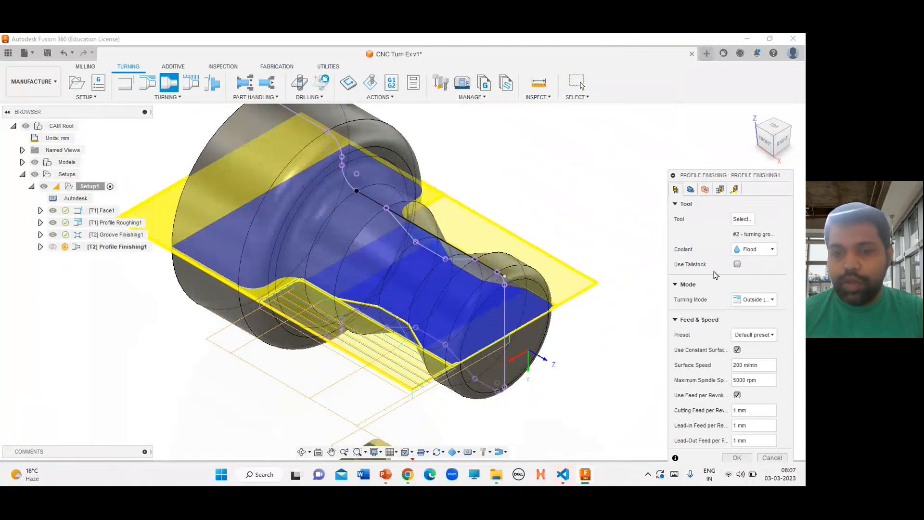
pyautogui.scroll(5, 499, 275)
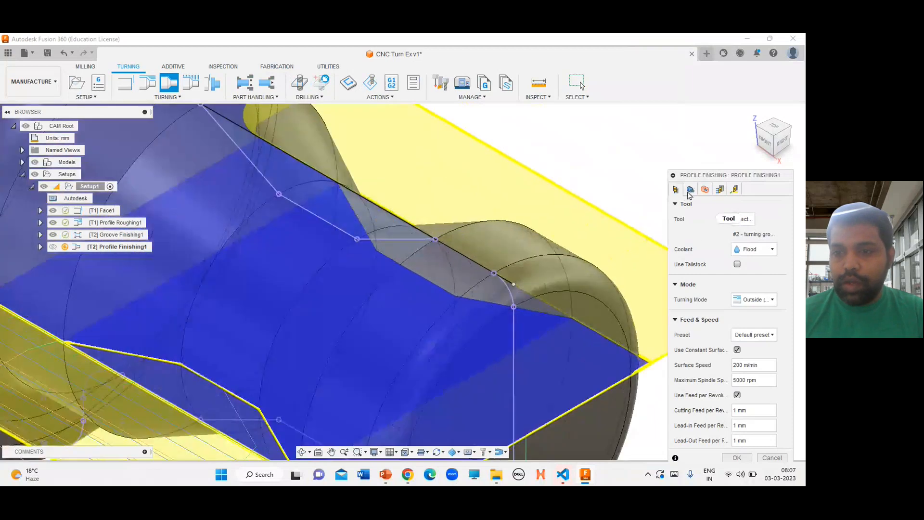
pyautogui.click(690, 190)
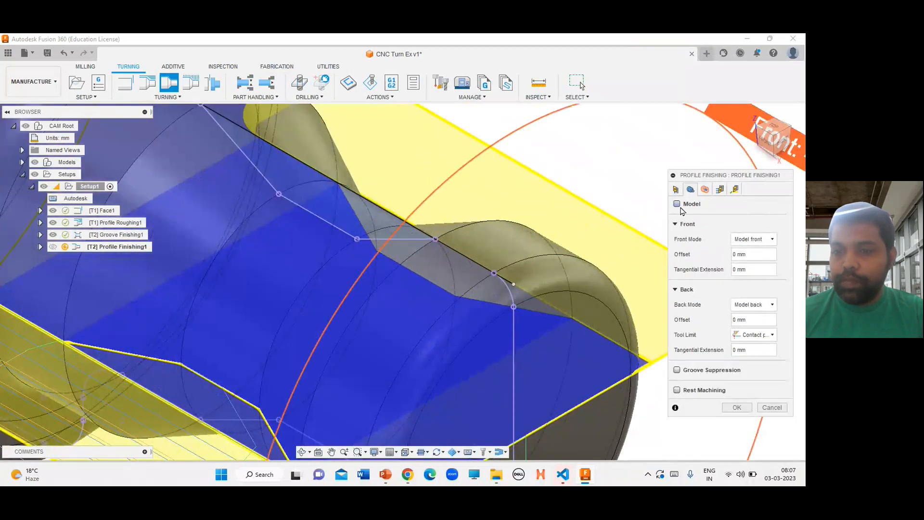
pyautogui.click(677, 204)
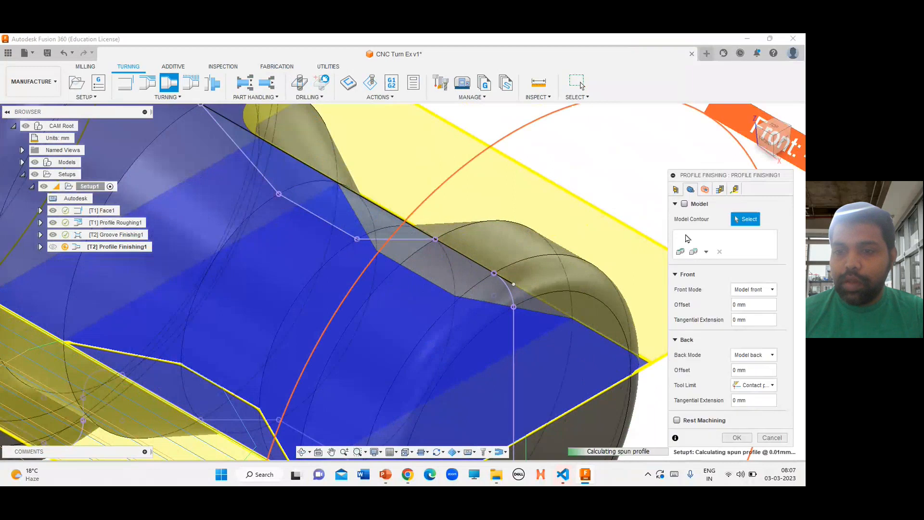
pyautogui.click(511, 293)
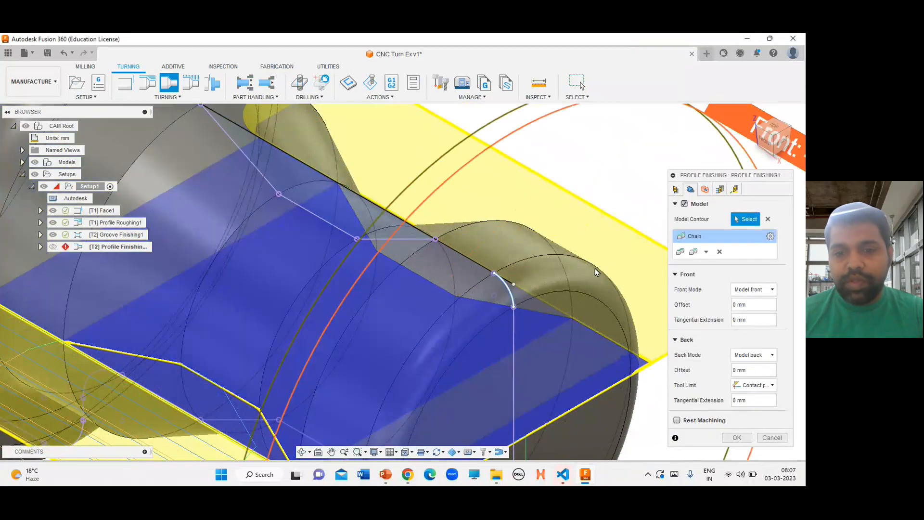
# Attempt a chain selection along the profile lines from the arc, cancel it, and clear the model contour list
pyautogui.scroll(-5, 570, 254)
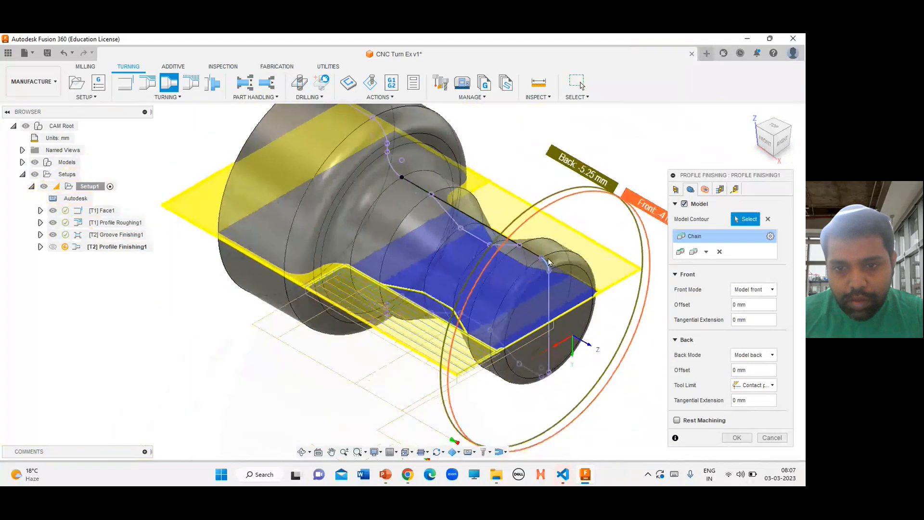
pyautogui.scroll(3, 529, 236)
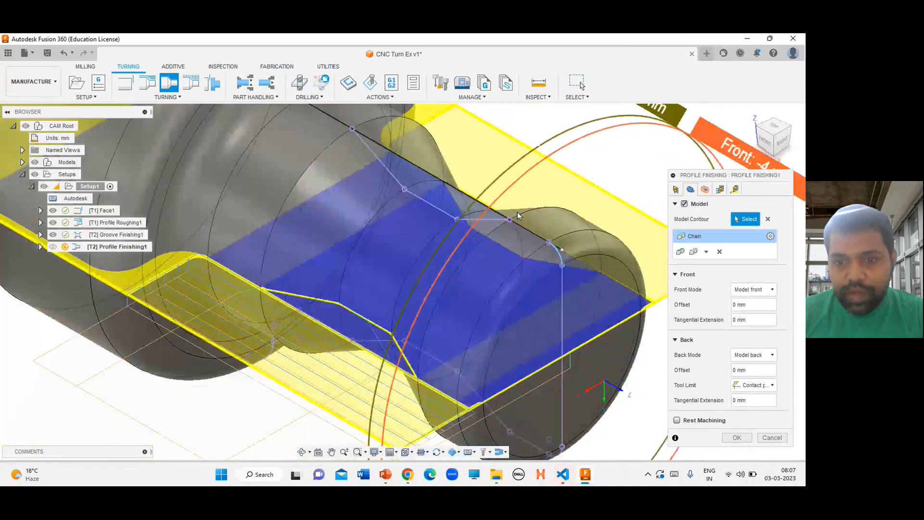
pyautogui.scroll(-1, 518, 215)
pyautogui.click(556, 244)
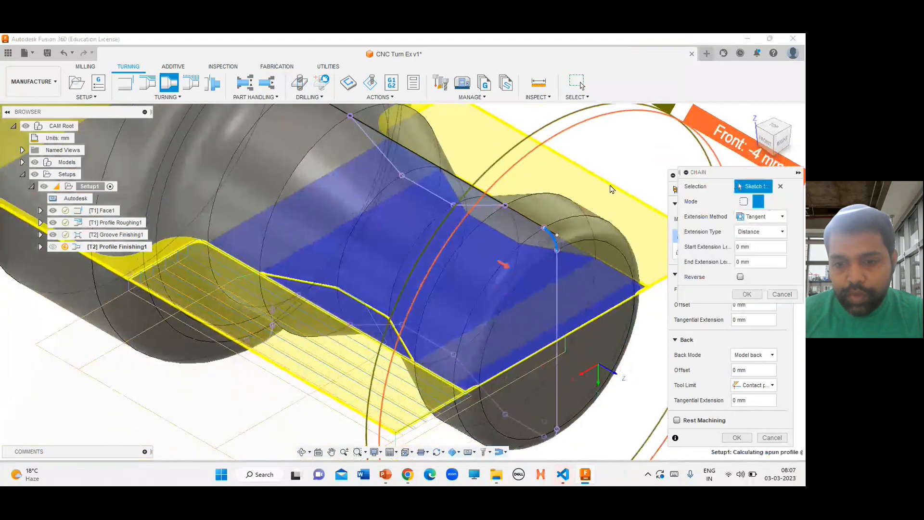
pyautogui.scroll(-2, 590, 387)
pyautogui.scroll(3, 589, 388)
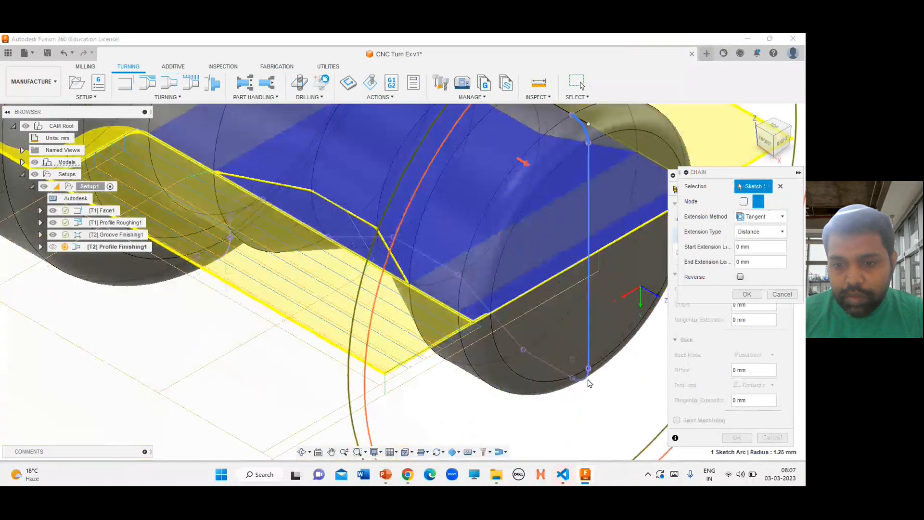
pyautogui.keyDown('shift'); pyautogui.moveTo(776, 139); pyautogui.dragTo(613, 348, button='middle'); pyautogui.keyUp('shift')
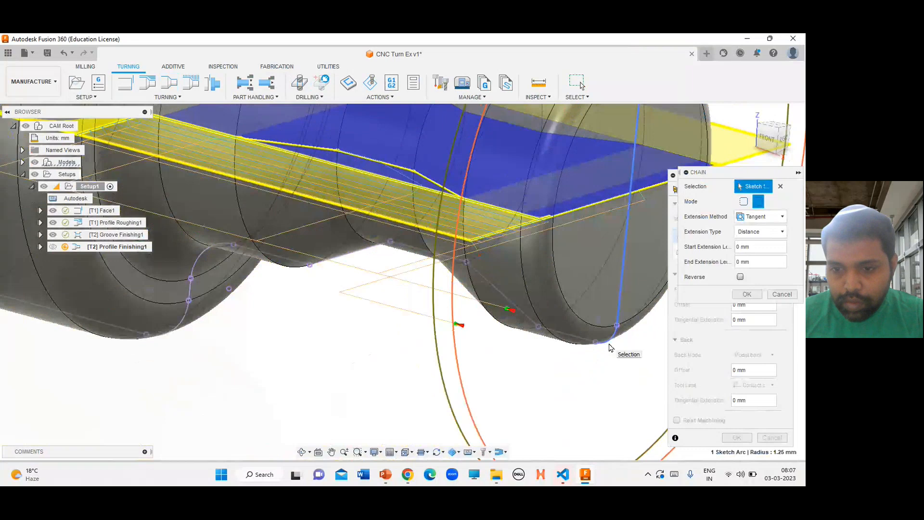
pyautogui.scroll(-5, 593, 381)
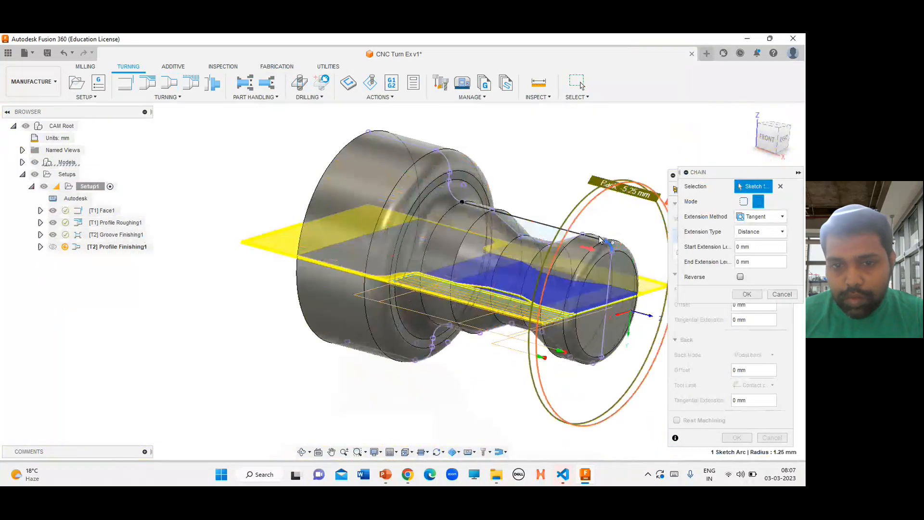
pyautogui.scroll(5, 601, 239)
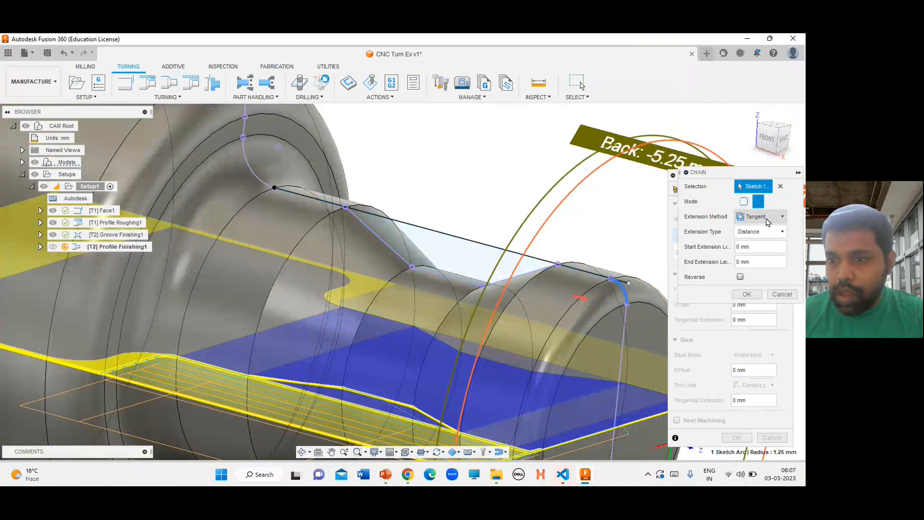
pyautogui.click(598, 281)
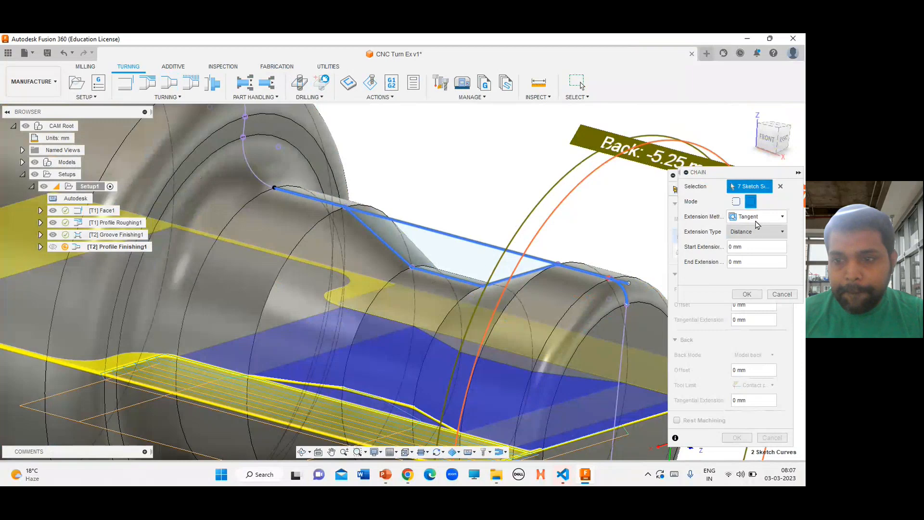
pyautogui.click(782, 294)
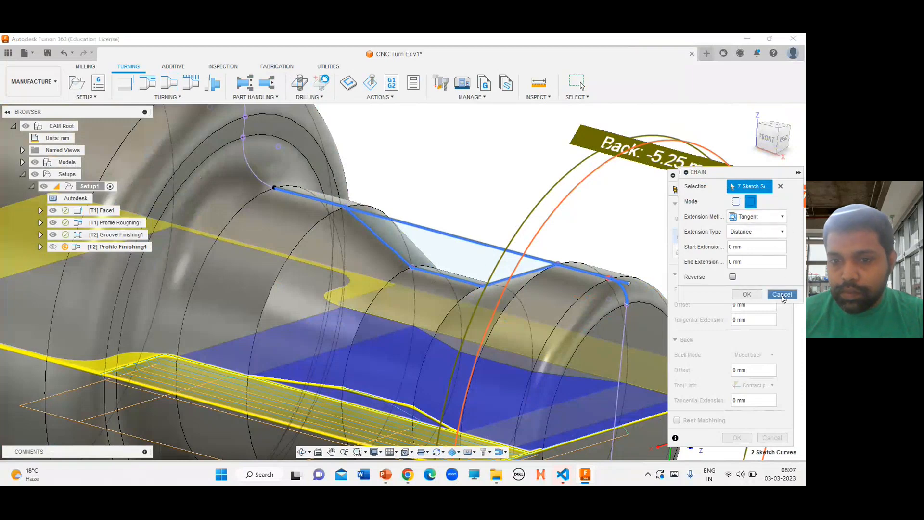
pyautogui.click(383, 244)
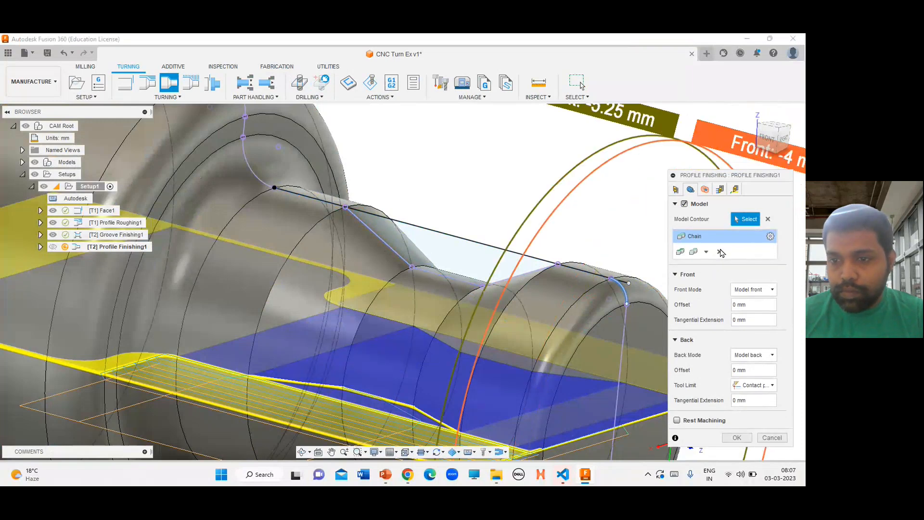
pyautogui.click(719, 266)
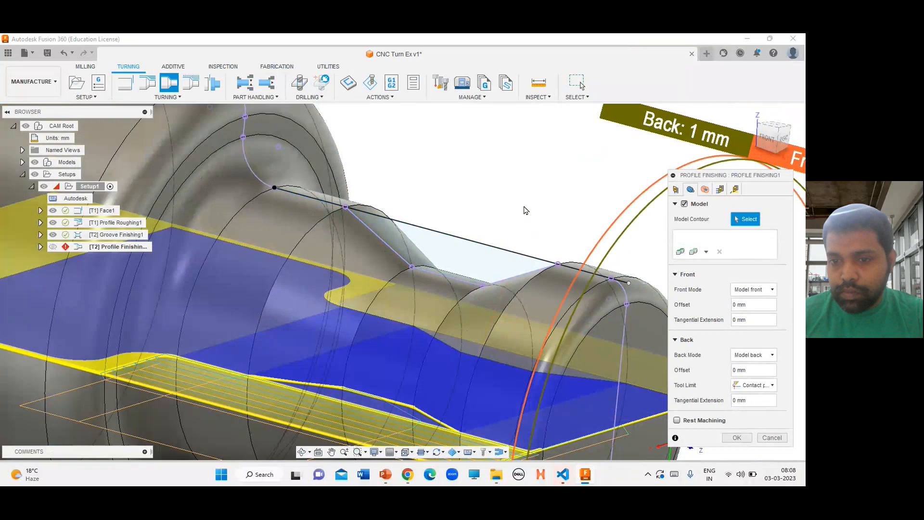
# Pick the four sketched profile chains from the small-end arc to the shoulder as the model contour and confirm the profile finishing operation
pyautogui.scroll(-1, 527, 210)
pyautogui.scroll(-3, 591, 177)
pyautogui.scroll(3, 569, 437)
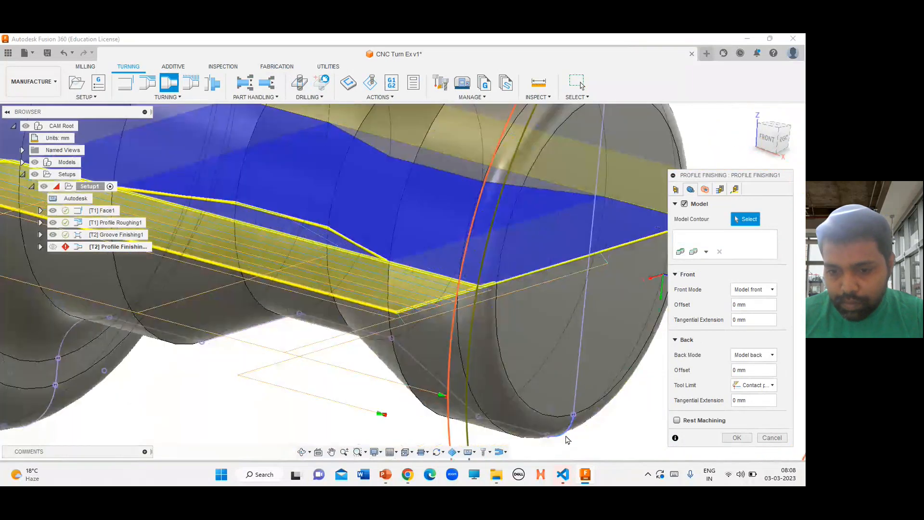
pyautogui.click(567, 440)
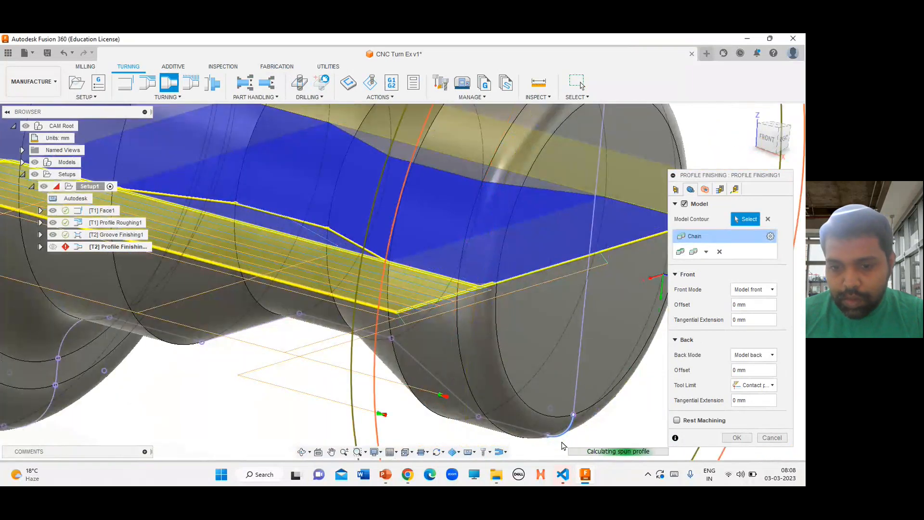
pyautogui.click(507, 431)
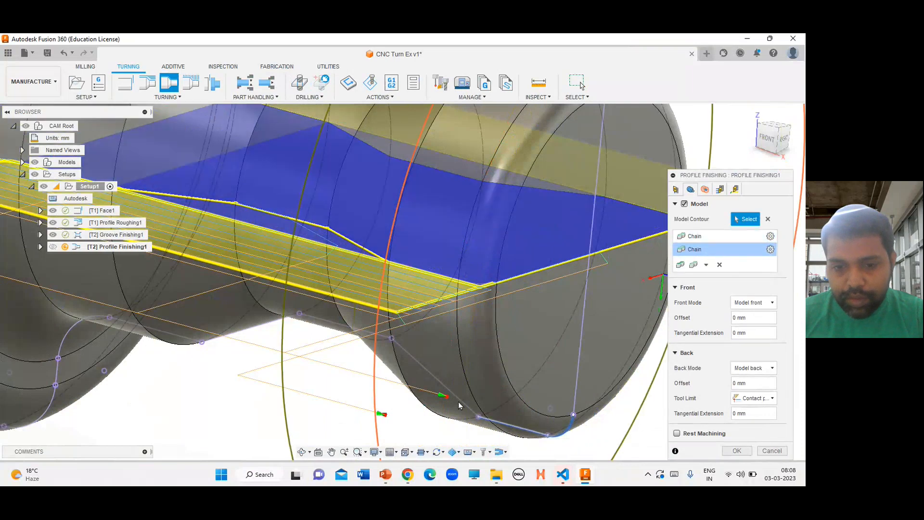
pyautogui.click(389, 346)
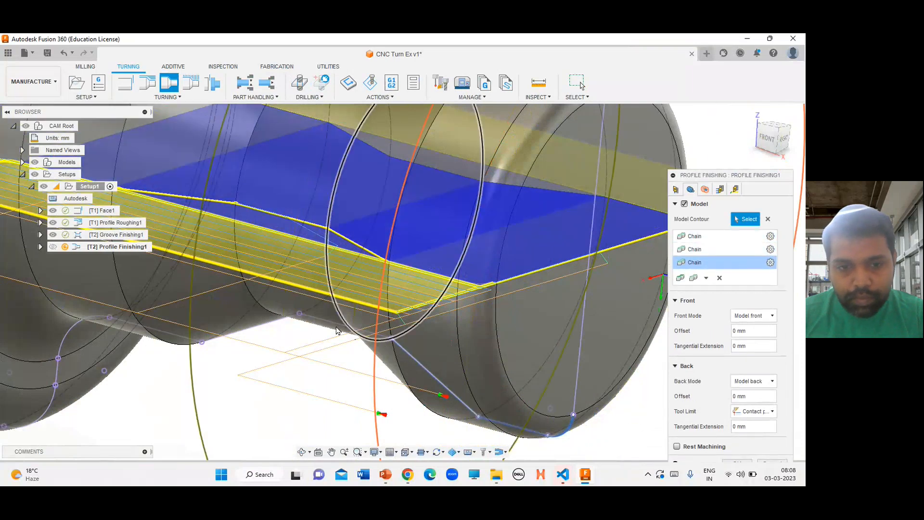
pyautogui.click(320, 319)
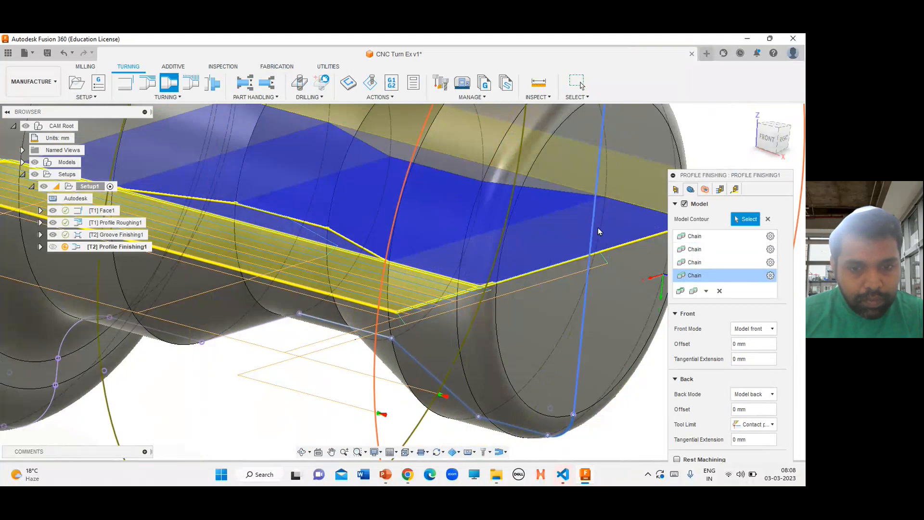
pyautogui.scroll(-5, 597, 227)
pyautogui.scroll(6, 432, 297)
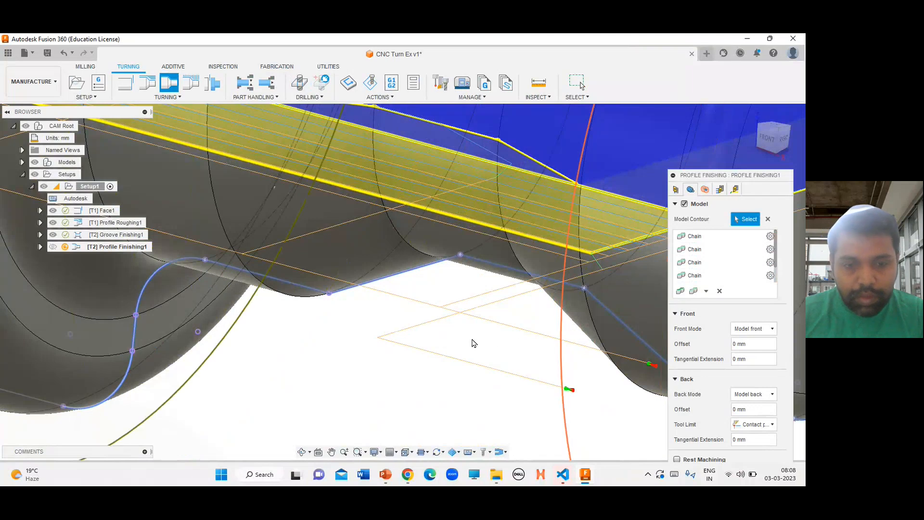
pyautogui.scroll(-5, 363, 355)
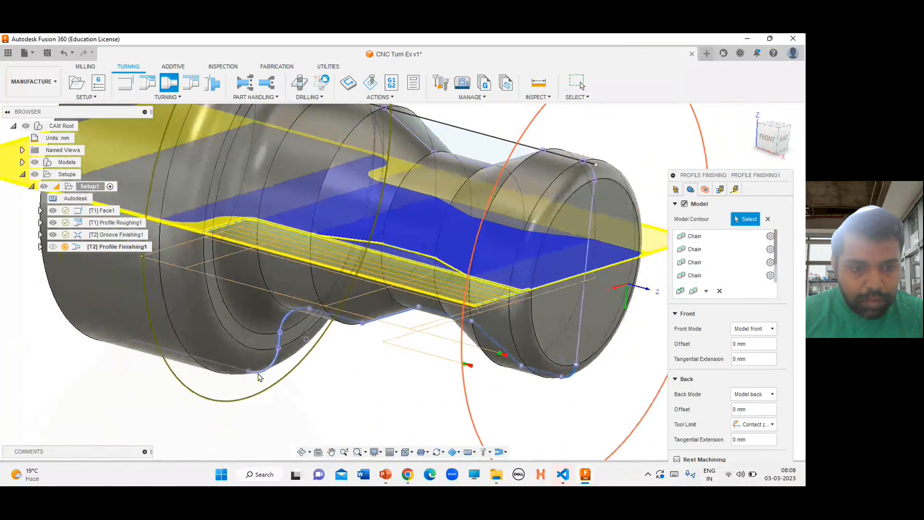
pyautogui.scroll(5, 258, 377)
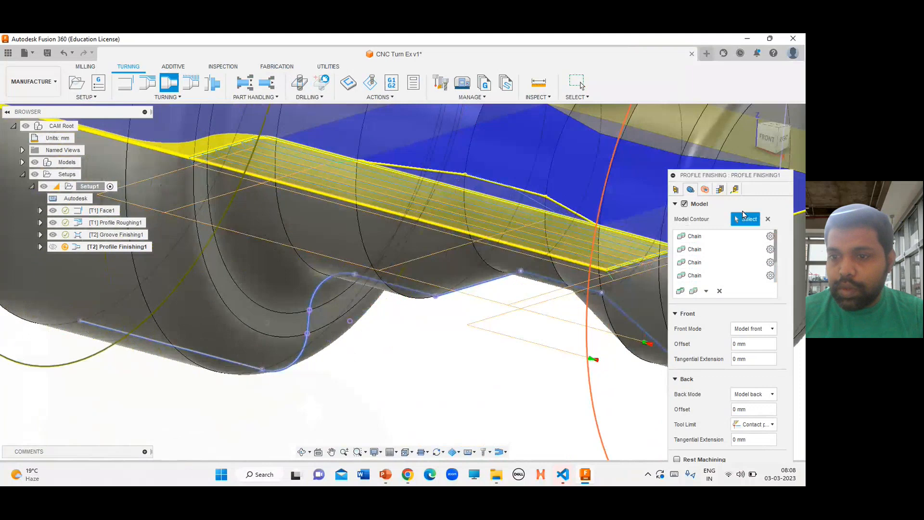
pyautogui.moveTo(736, 176); pyautogui.dragTo(702, 139)
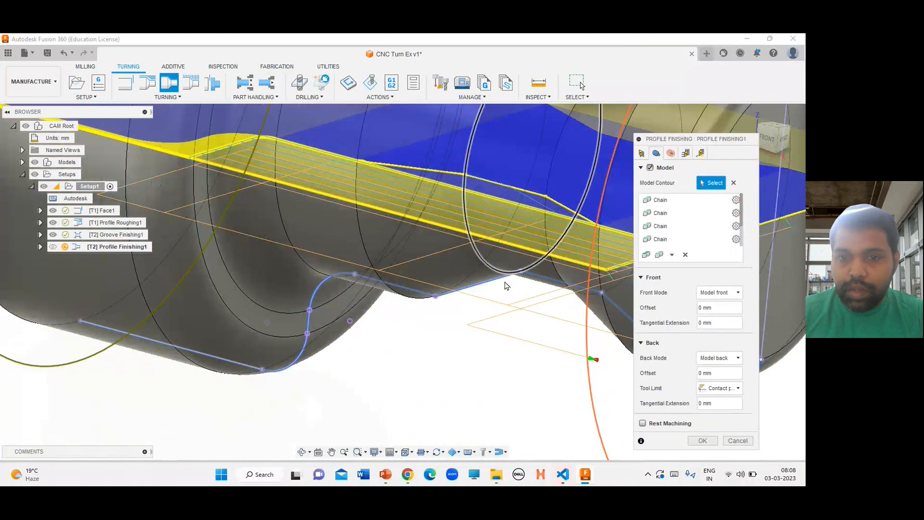
pyautogui.click(771, 145)
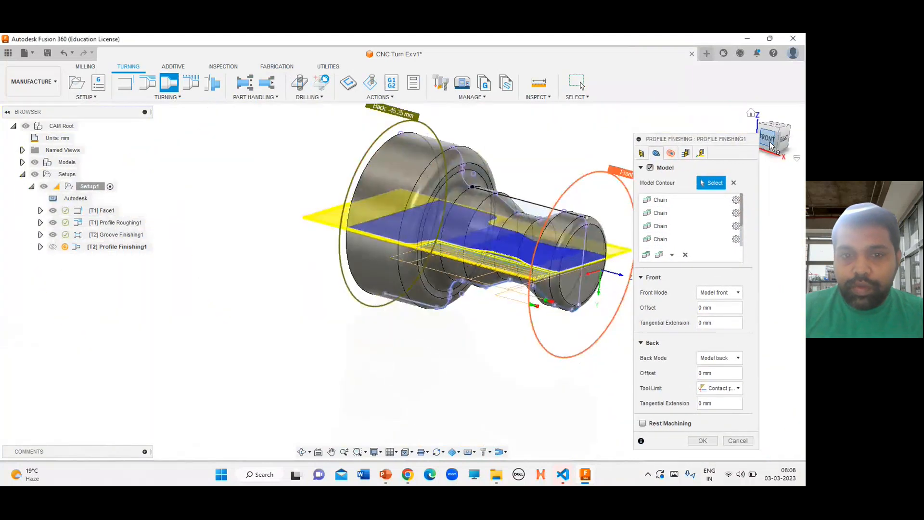
pyautogui.click(769, 140)
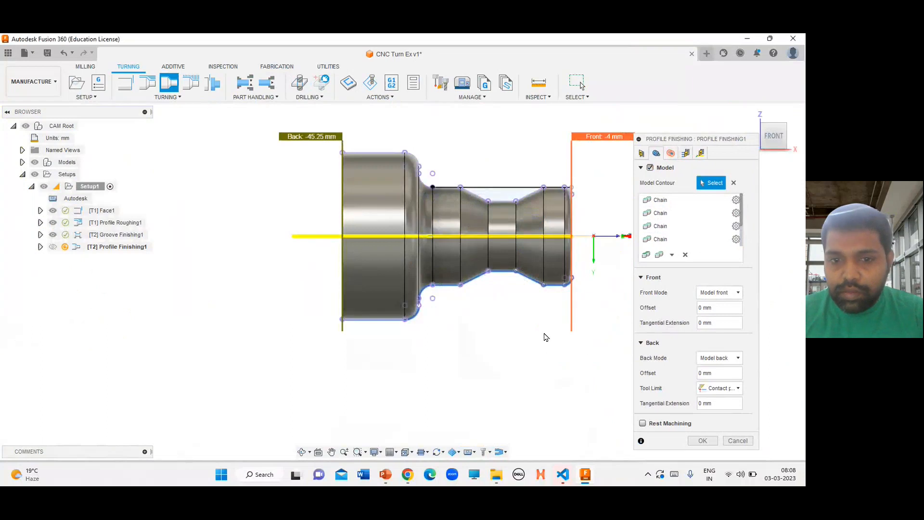
pyautogui.click(697, 442)
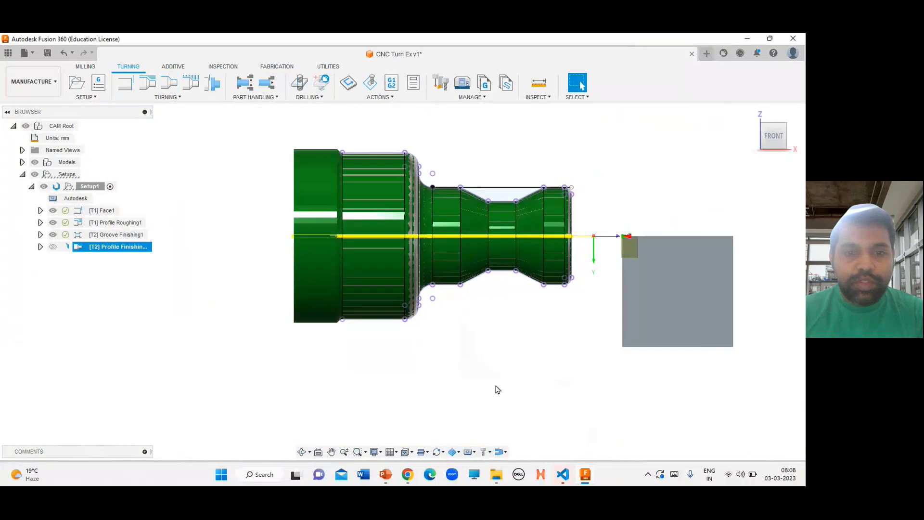
# Simulate the profile finishing toolpath, play it, and exit the simulation
pyautogui.moveTo(763, 140)
pyautogui.mouseDown()
pyautogui.moveTo(741, 153)
pyautogui.moveTo(777, 145)
pyautogui.moveTo(777, 162)
pyautogui.mouseUp()
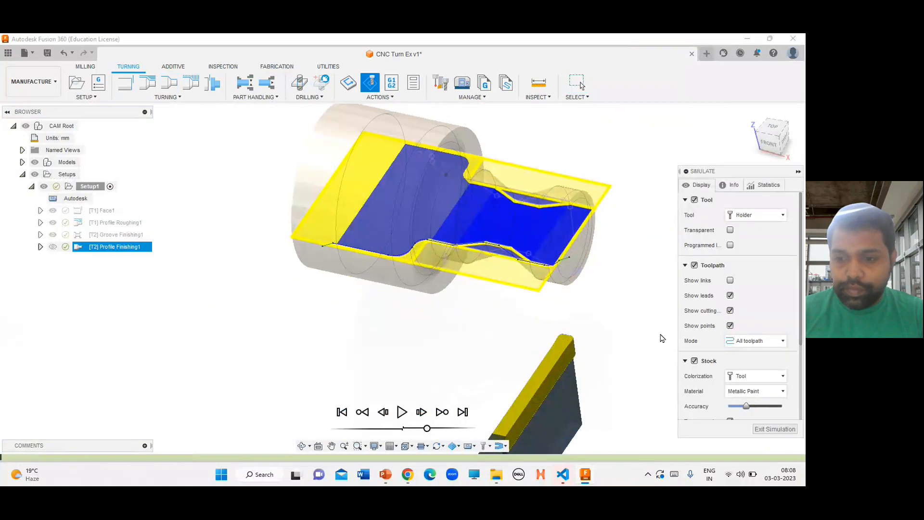
pyautogui.click(399, 415)
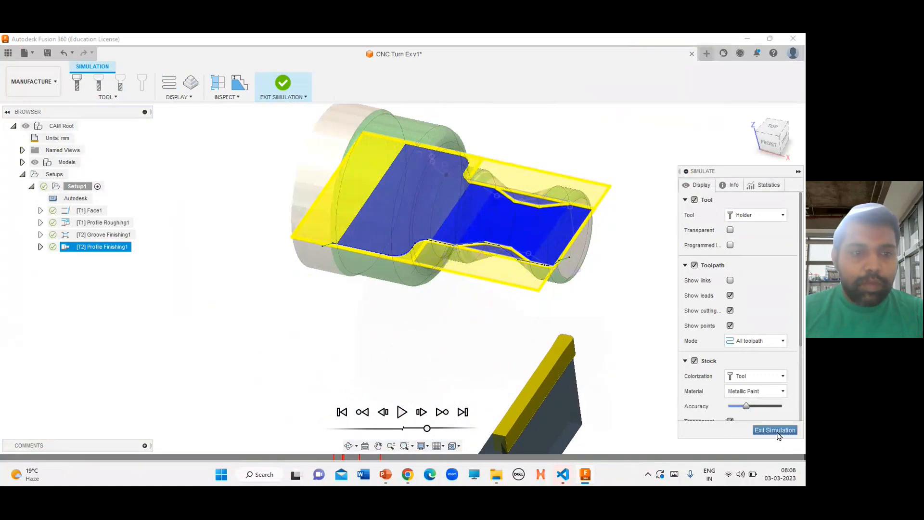
pyautogui.click(775, 431)
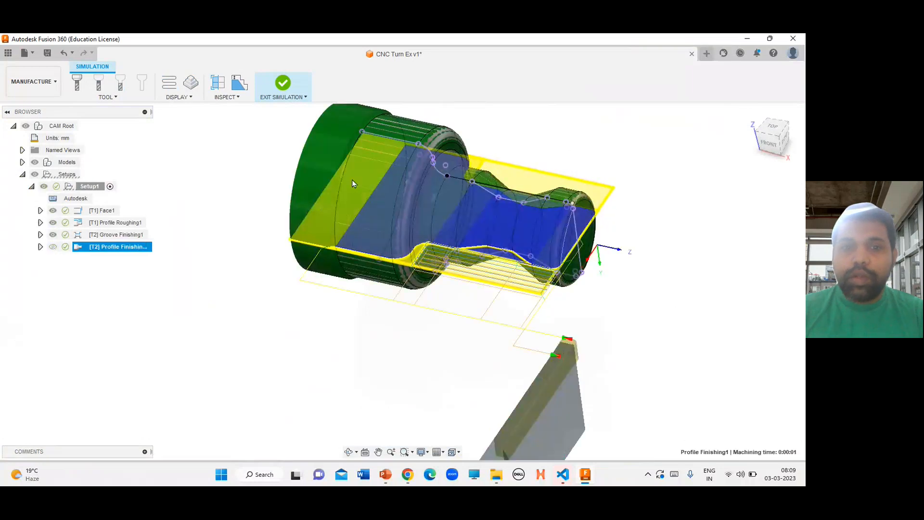
# Create a Turning Part operation with the Model back geometry setting and confirm it
pyautogui.click(751, 115)
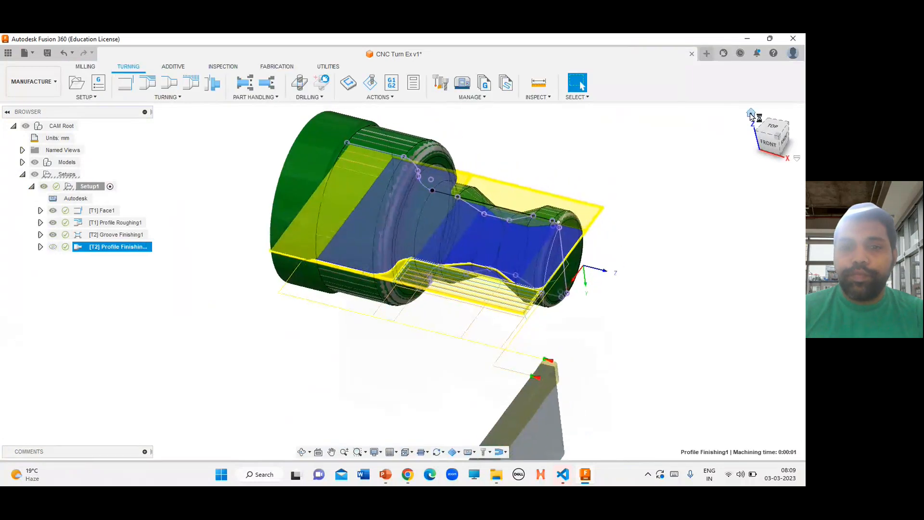
pyautogui.scroll(-3, 750, 257)
pyautogui.moveTo(791, 149); pyautogui.dragTo(794, 150)
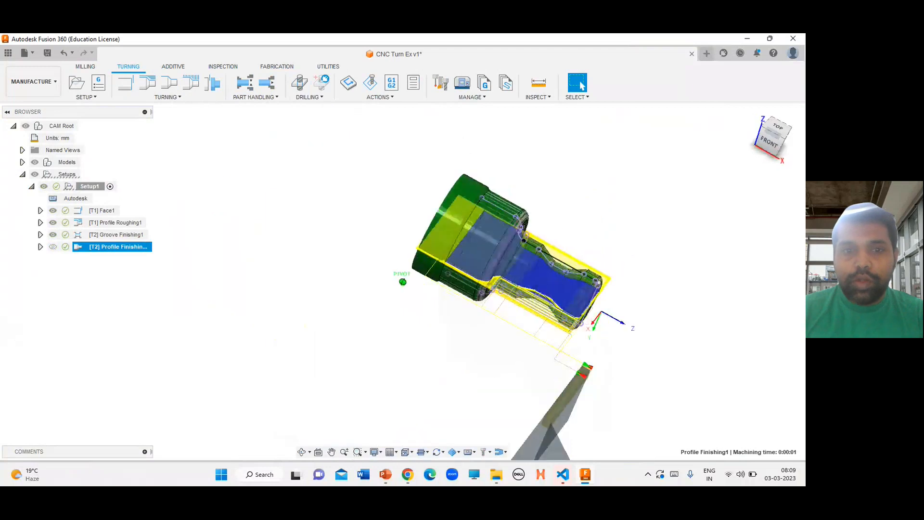
pyautogui.click(167, 97)
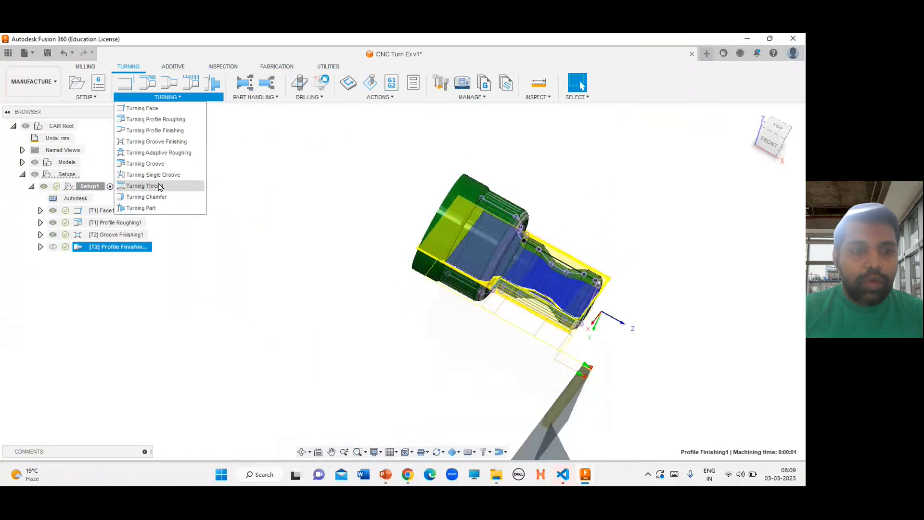
pyautogui.click(153, 208)
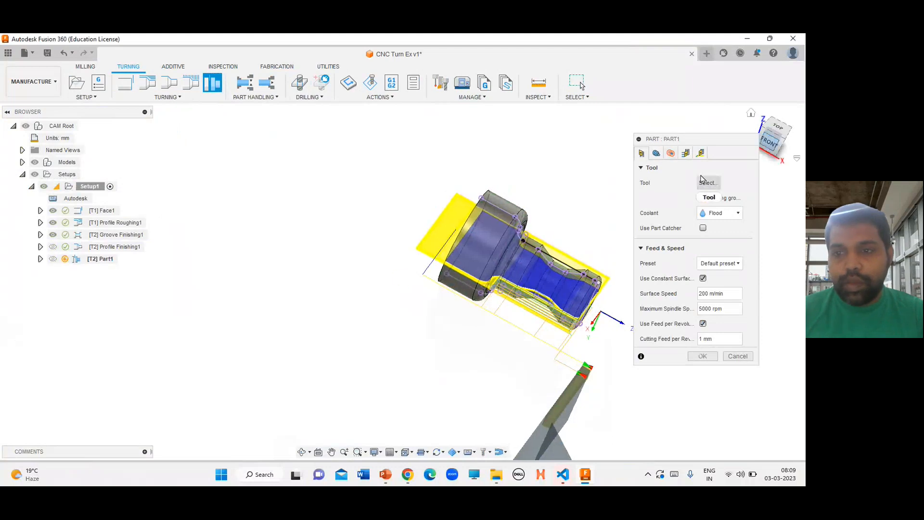
pyautogui.click(657, 154)
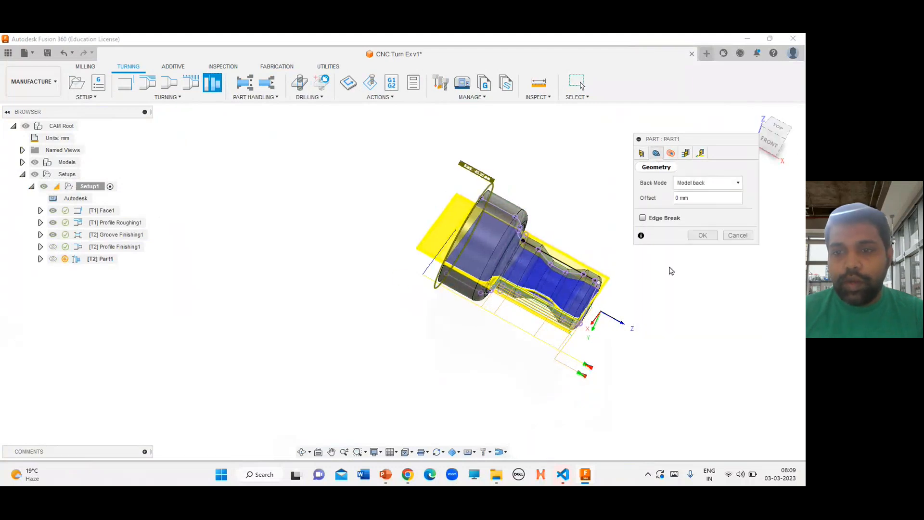
pyautogui.click(703, 236)
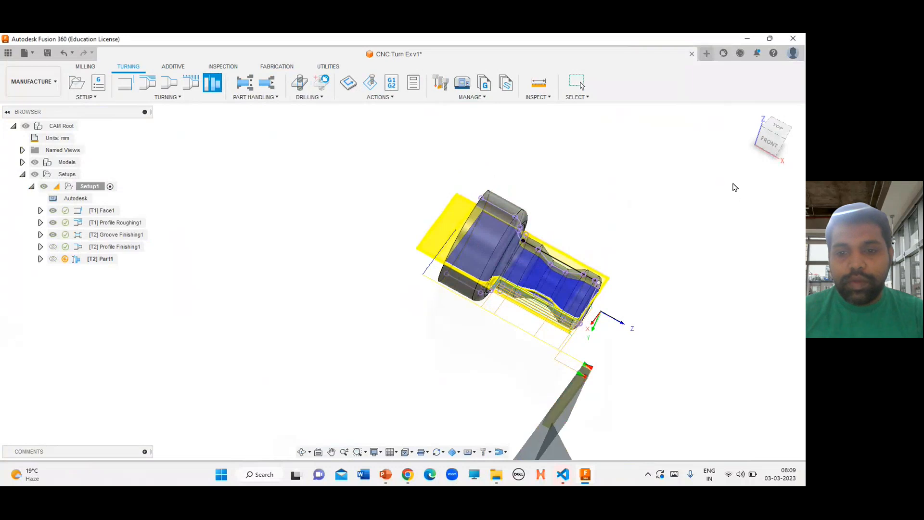
# Simulate the part-off toolpath, play it, and exit the simulation
pyautogui.click(752, 116)
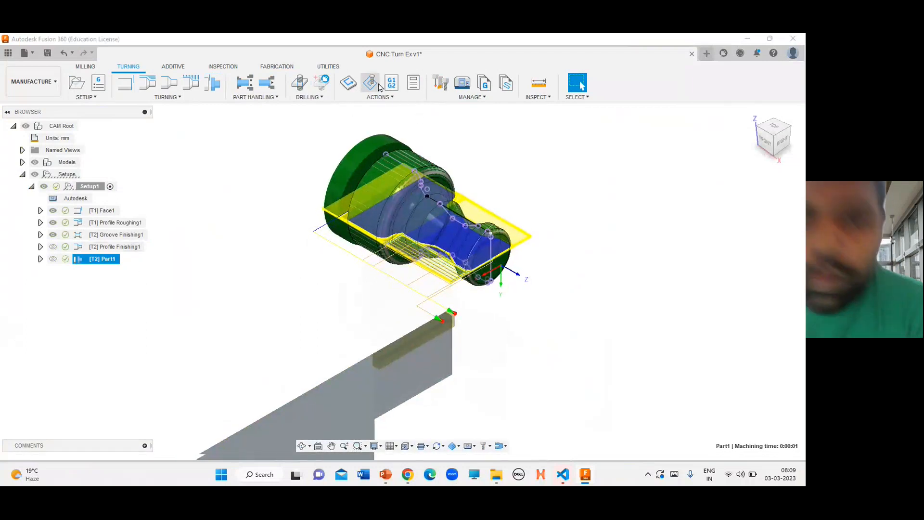
pyautogui.click(379, 85)
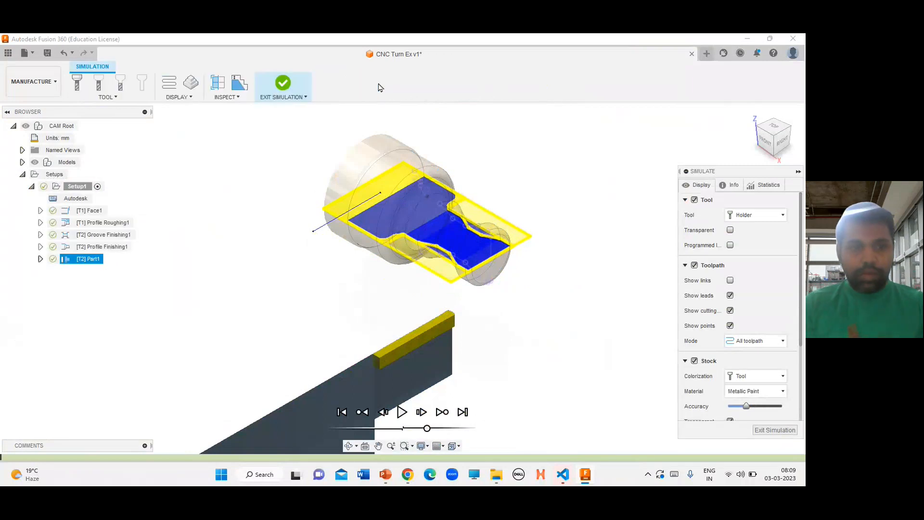
pyautogui.click(399, 414)
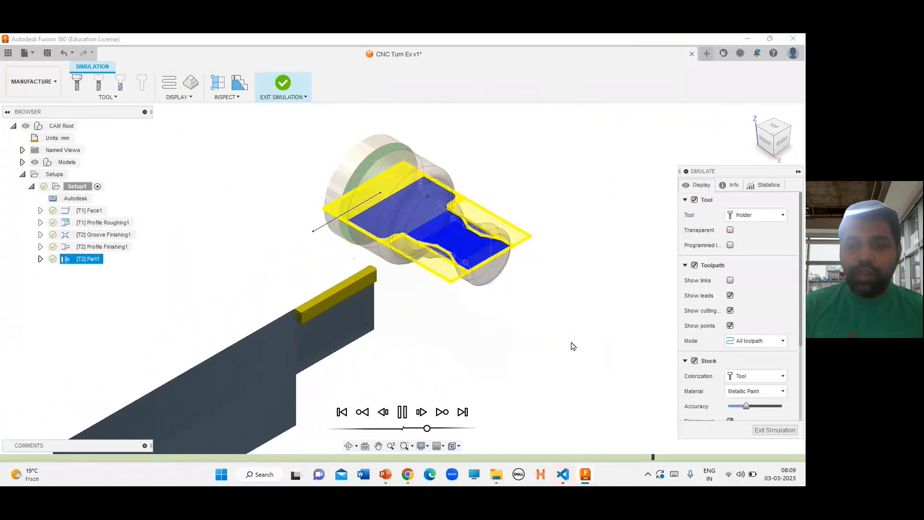
pyautogui.click(775, 430)
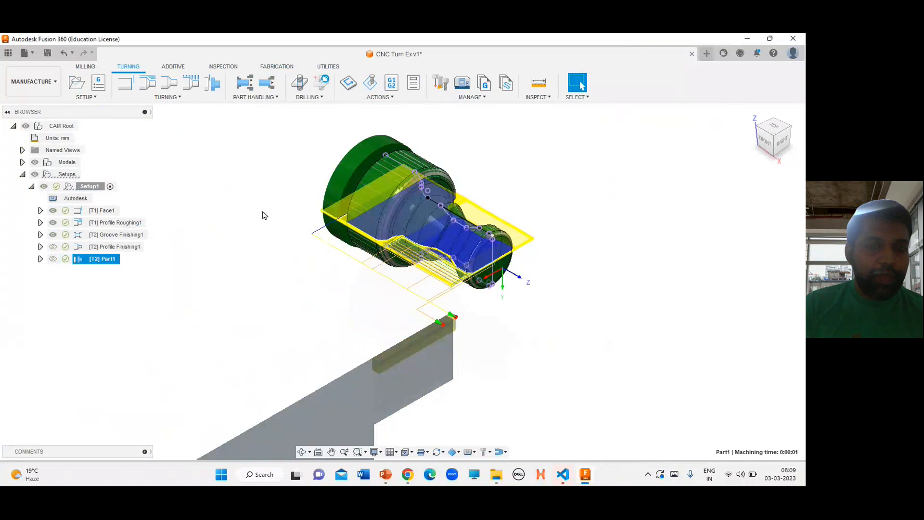
# Turn on the display of the profile finishing and part-off toolpaths in the browser
pyautogui.click(676, 328)
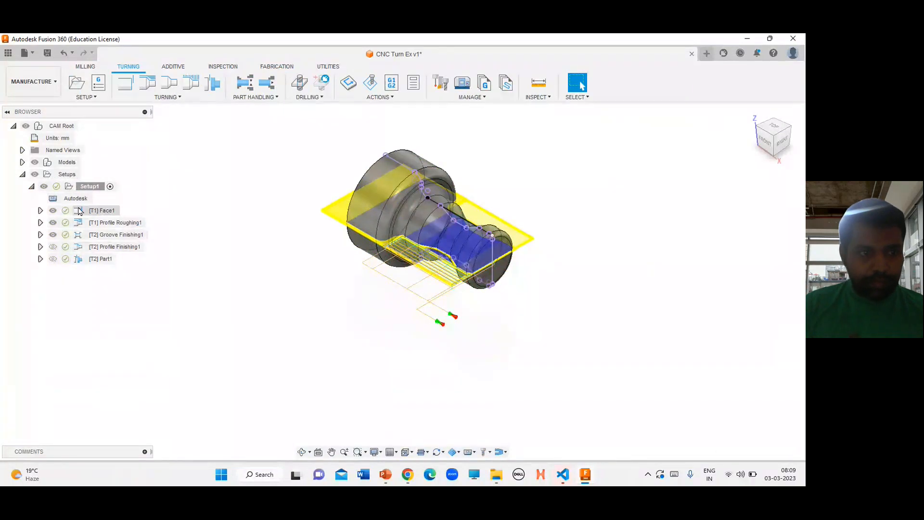
pyautogui.click(52, 247)
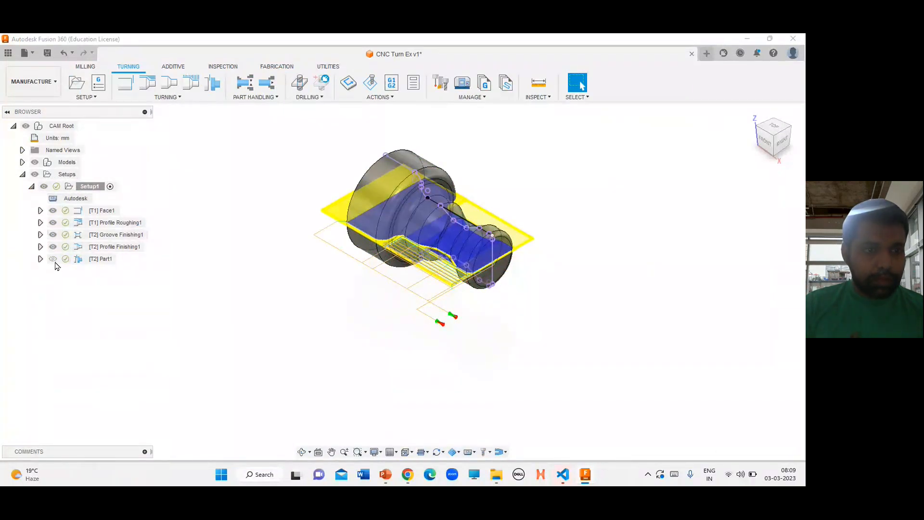
pyautogui.click(53, 262)
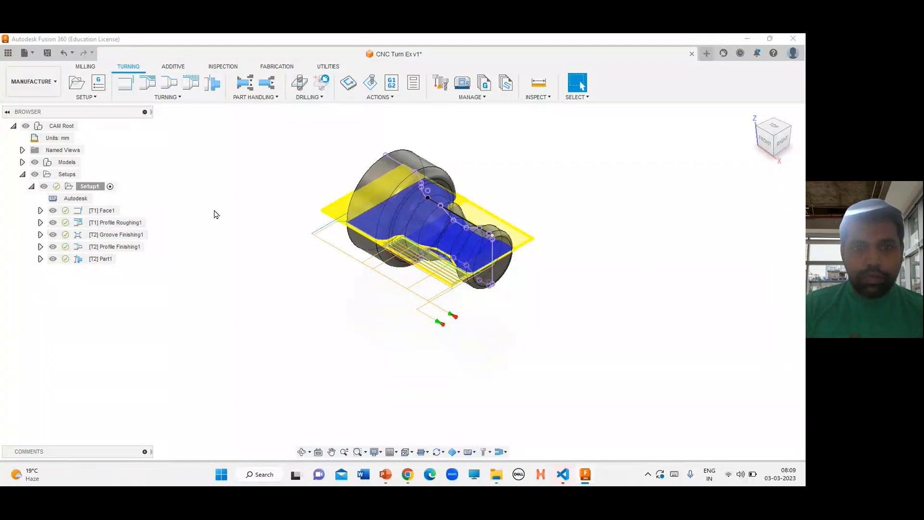
# Simulate all operations of the setup with the tool holder shown transparent
pyautogui.click(370, 83)
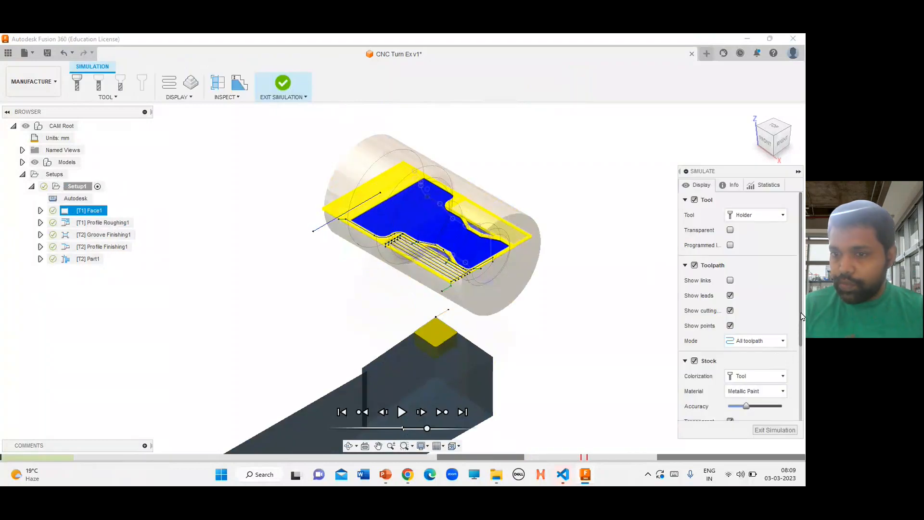
pyautogui.moveTo(800, 300)
pyautogui.mouseDown()
pyautogui.moveTo(793, 319)
pyautogui.moveTo(792, 302)
pyautogui.mouseUp()
pyautogui.click(730, 225)
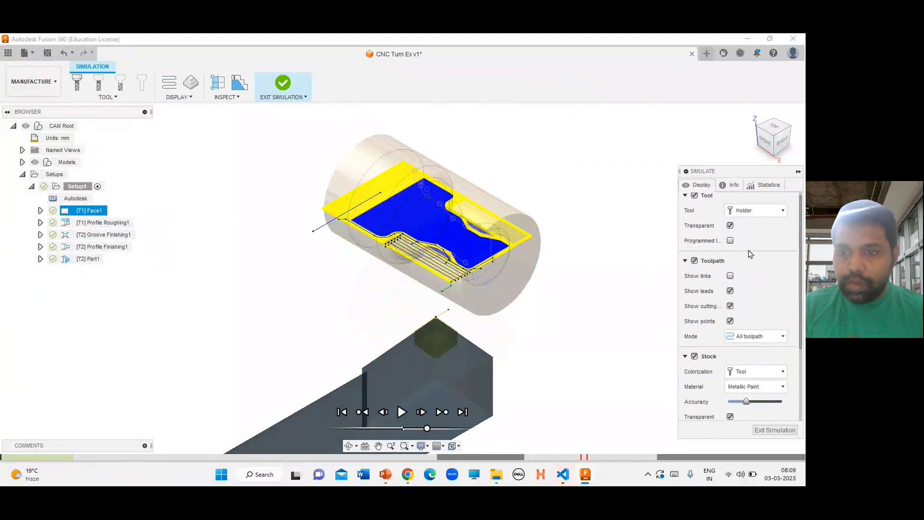
pyautogui.click(784, 212)
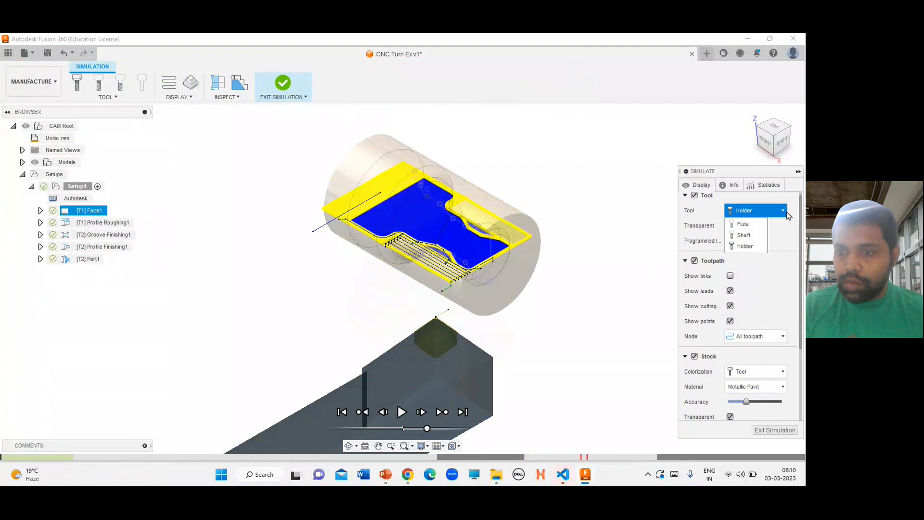
pyautogui.click(746, 245)
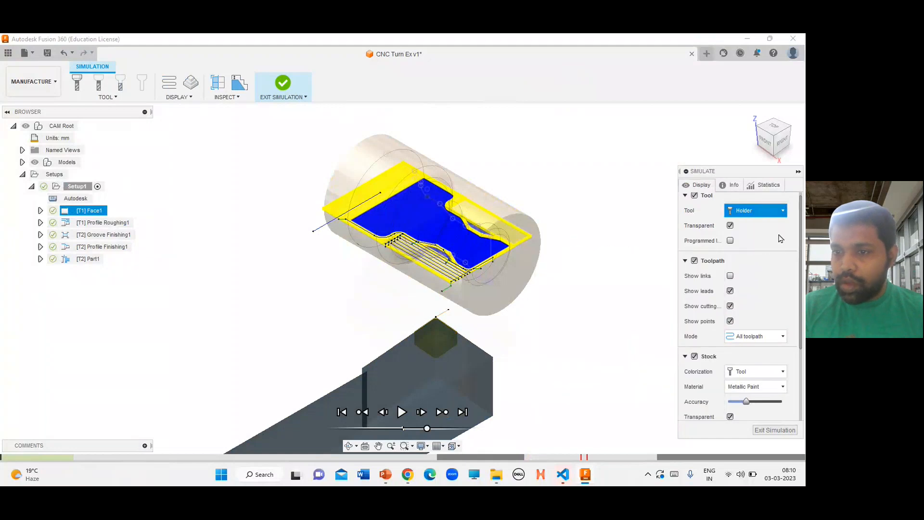
# Set the simulation stock material to Ceramic and raise the stock accuracy and model opacity
pyautogui.moveTo(799, 300); pyautogui.dragTo(798, 388)
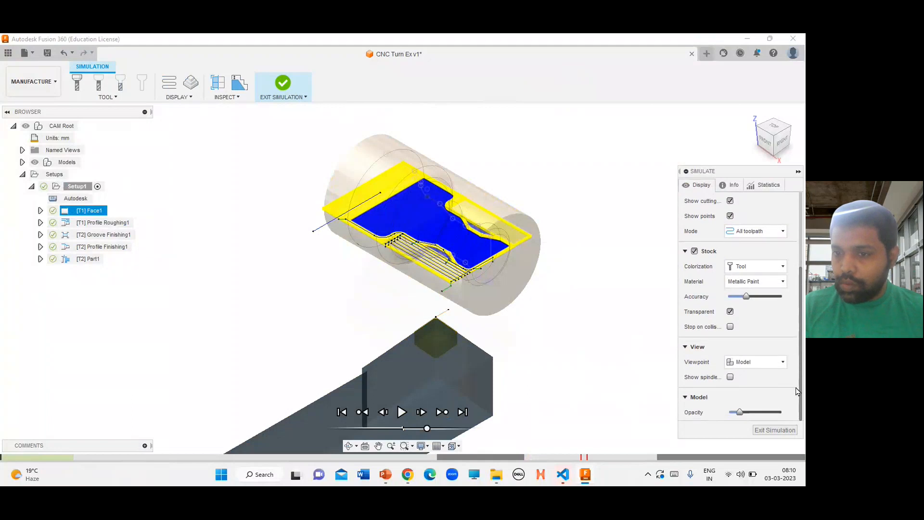
pyautogui.click(768, 267)
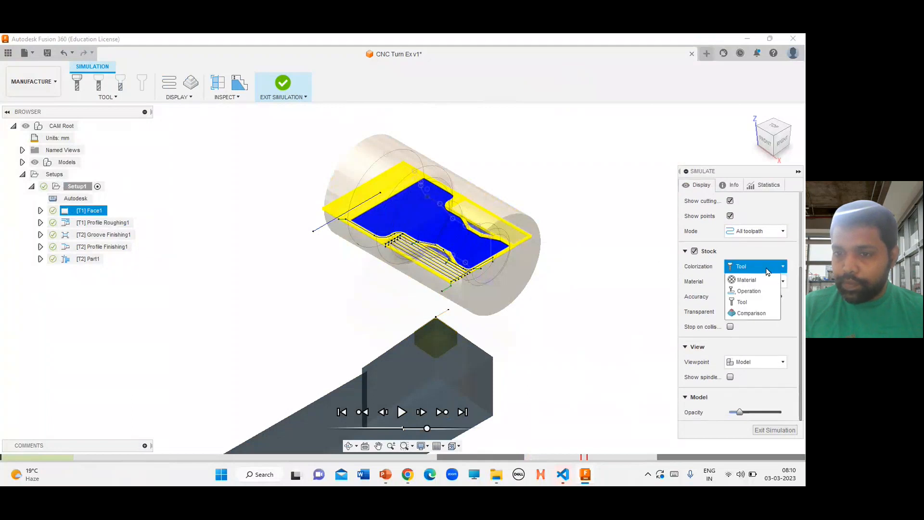
pyautogui.click(767, 269)
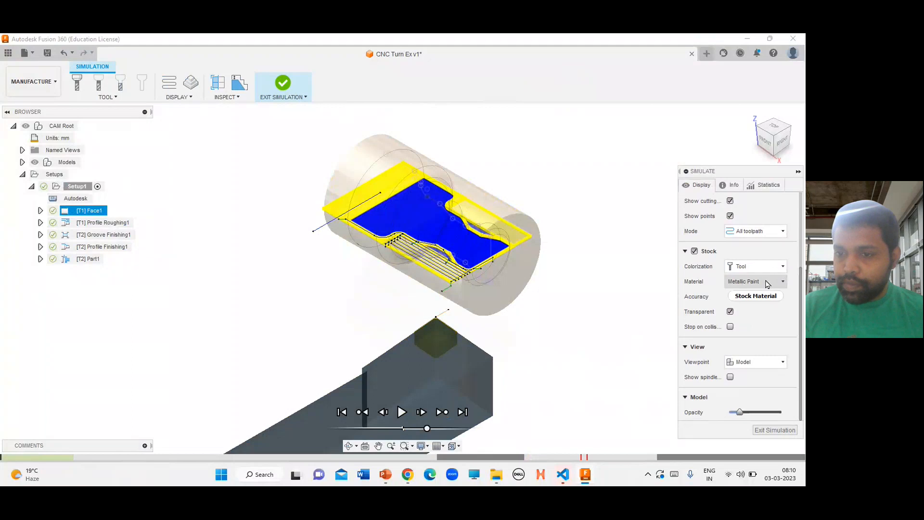
pyautogui.click(767, 283)
pyautogui.click(767, 294)
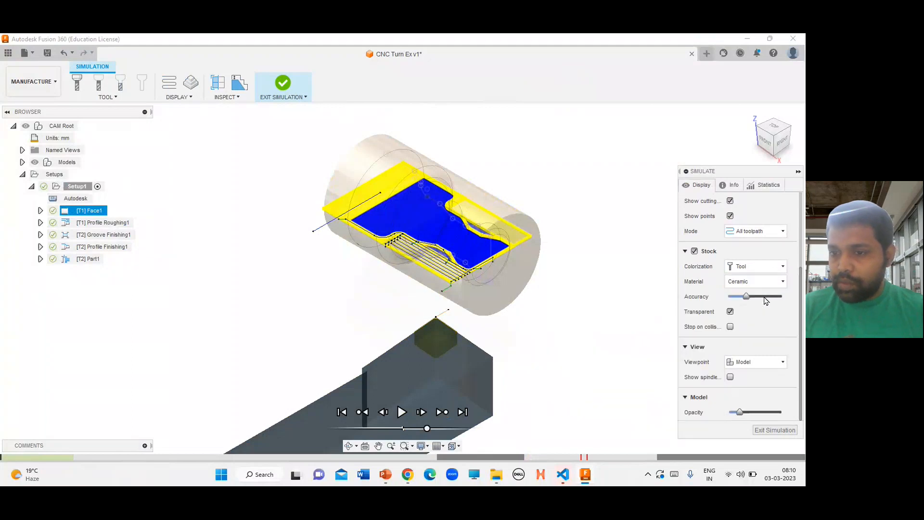
pyautogui.click(765, 284)
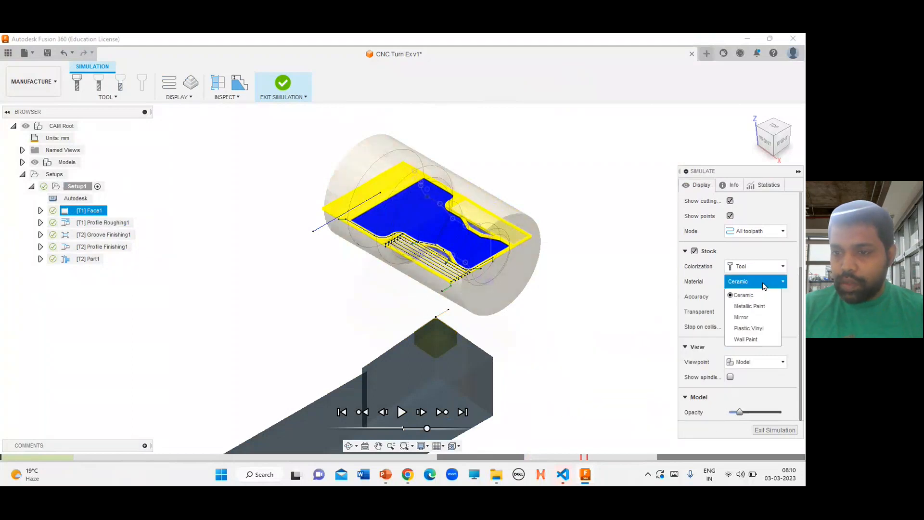
pyautogui.click(765, 307)
pyautogui.click(767, 284)
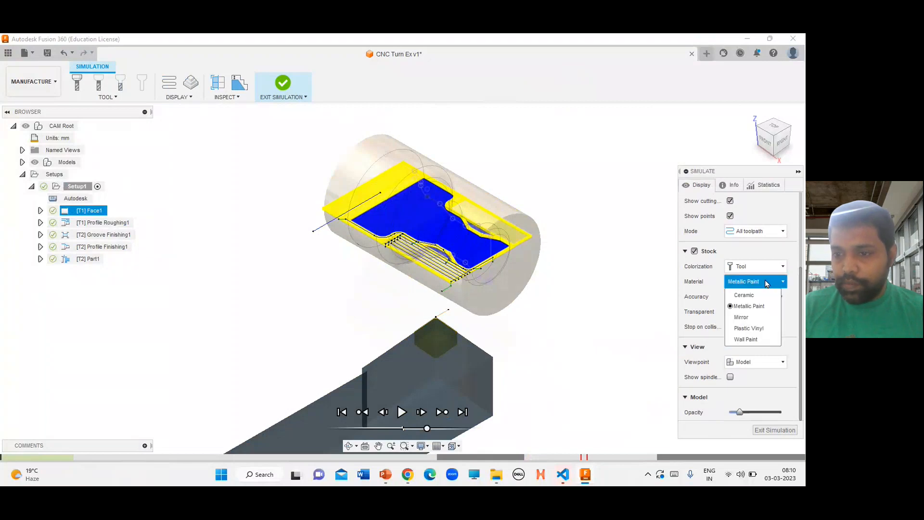
pyautogui.click(757, 317)
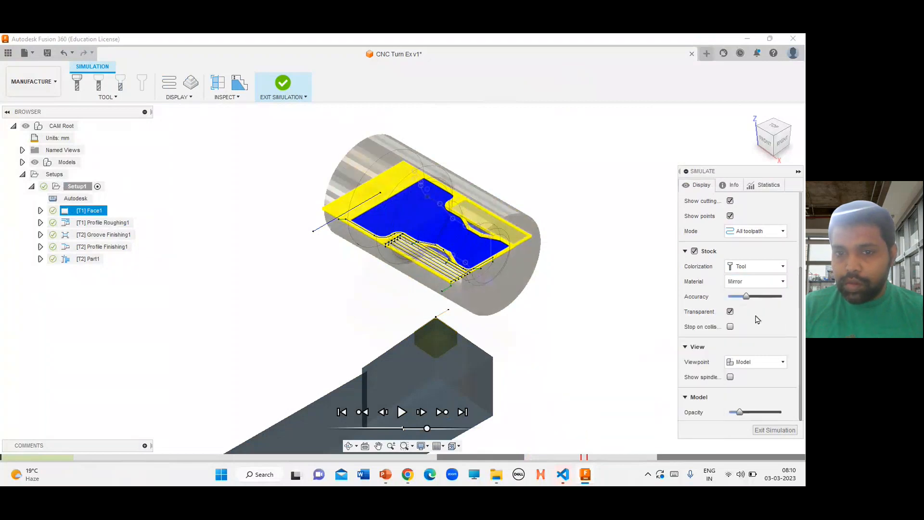
pyautogui.click(768, 285)
pyautogui.click(761, 327)
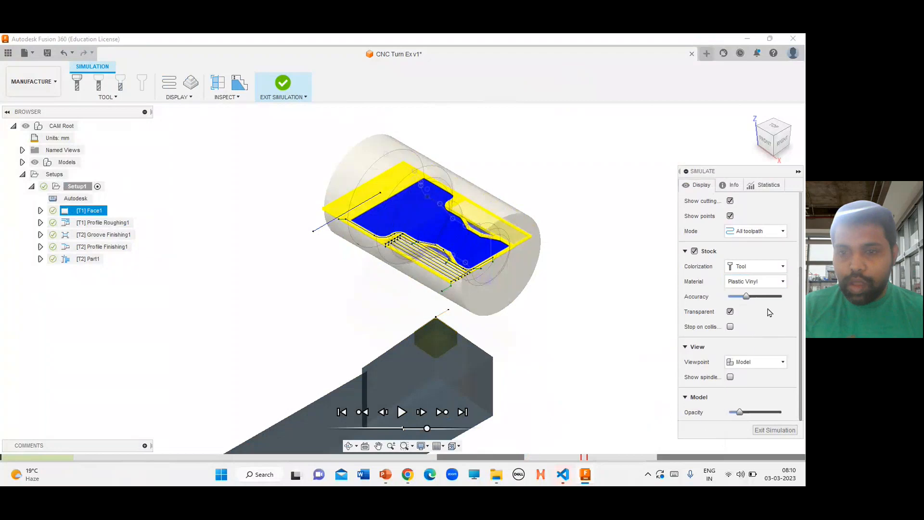
pyautogui.click(770, 283)
pyautogui.click(769, 284)
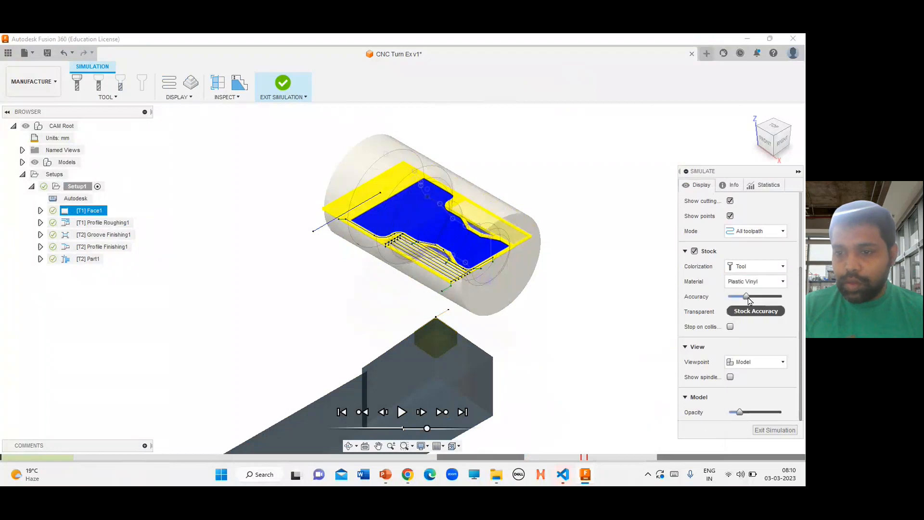
pyautogui.click(768, 282)
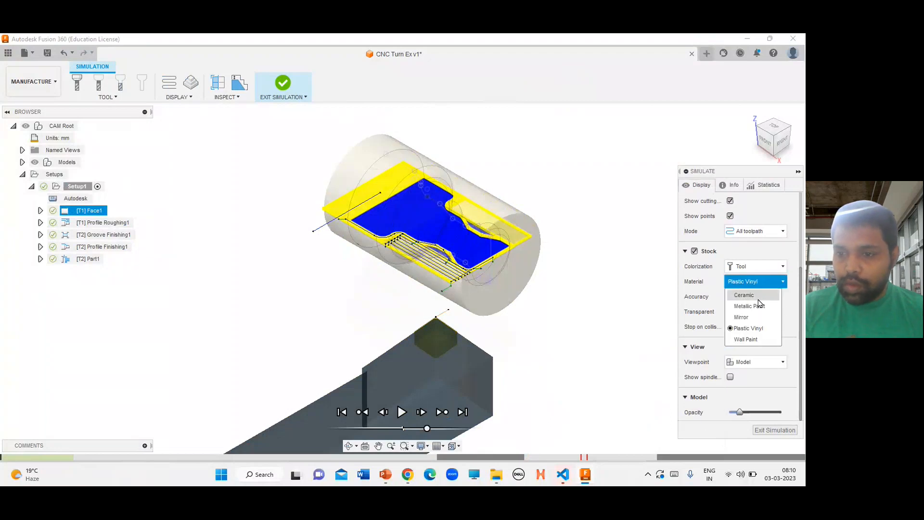
pyautogui.click(751, 339)
pyautogui.click(758, 281)
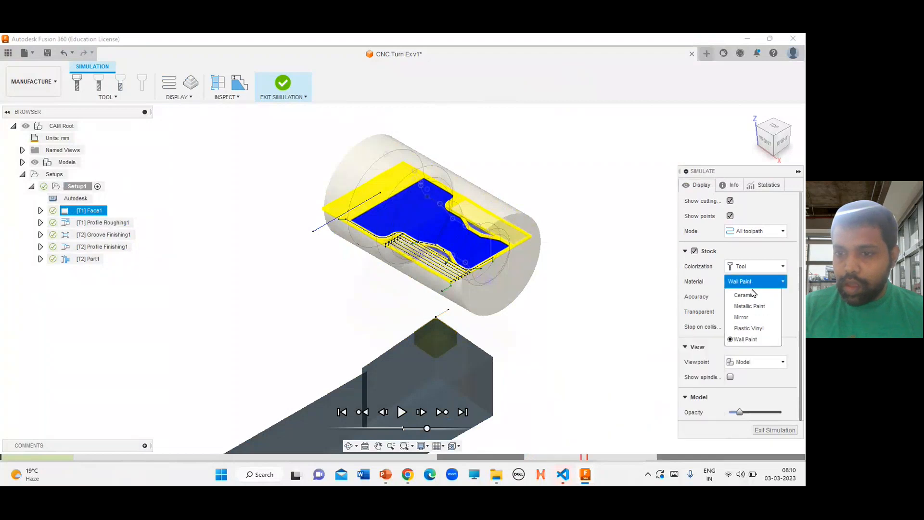
pyautogui.click(752, 296)
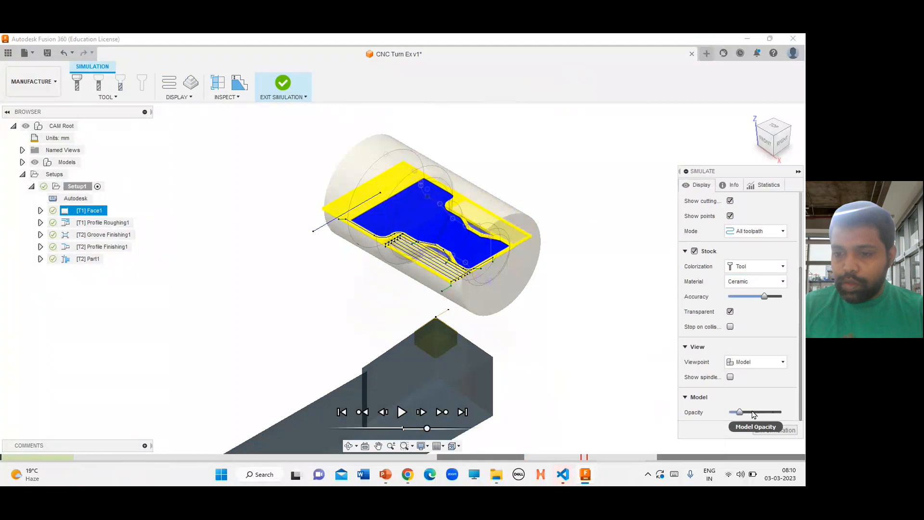
pyautogui.click(767, 412)
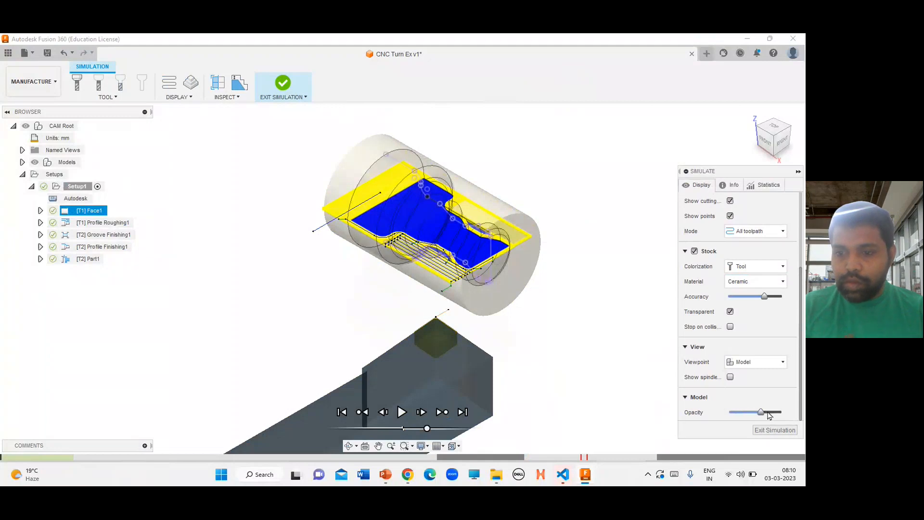
# Play the simulation of all turning operations through and exit the simulation
pyautogui.click(282, 86)
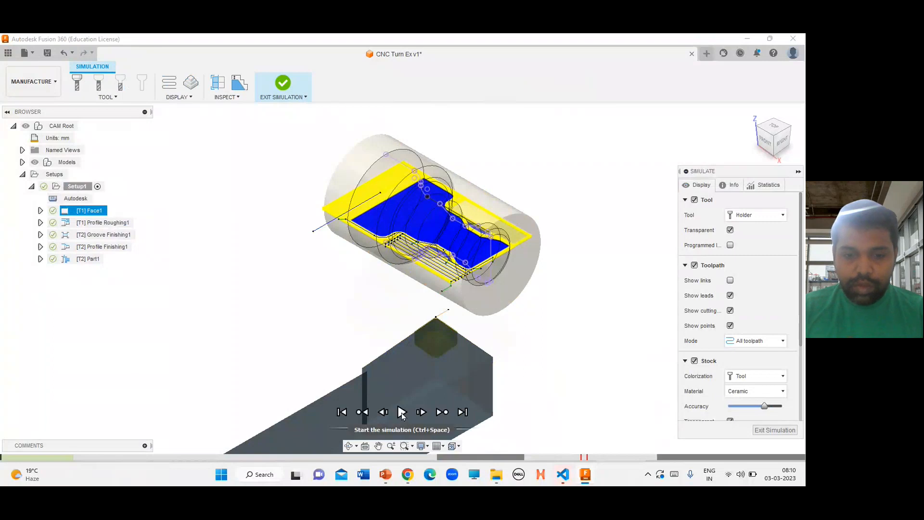
pyautogui.click(402, 411)
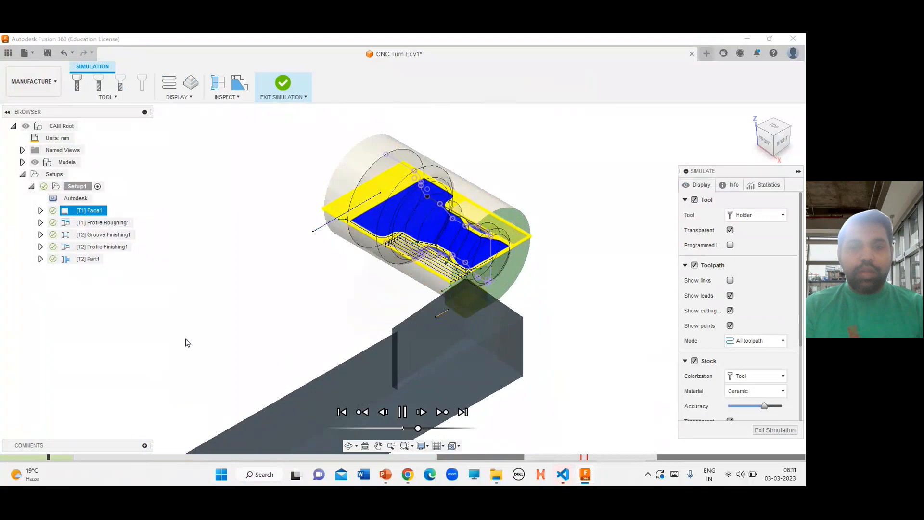
pyautogui.moveTo(107, 459)
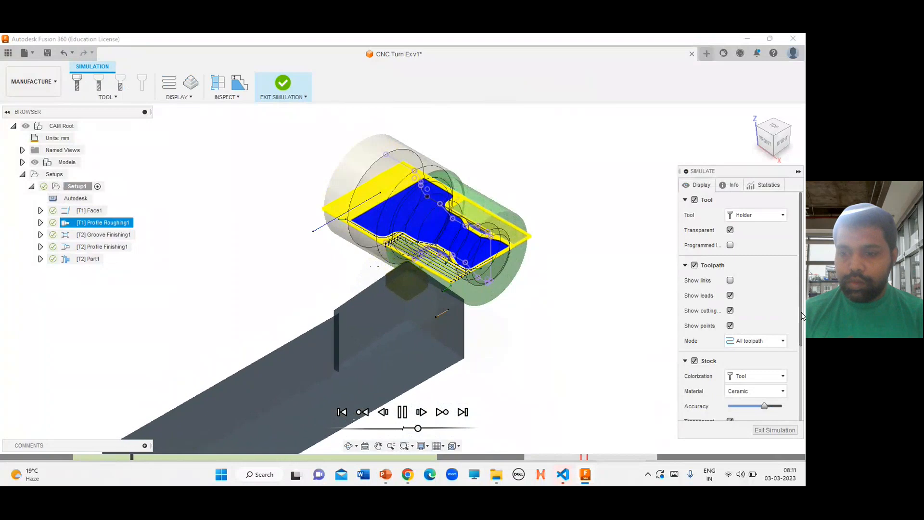
pyautogui.scroll(-3, 799, 371)
pyautogui.scroll(3, 801, 387)
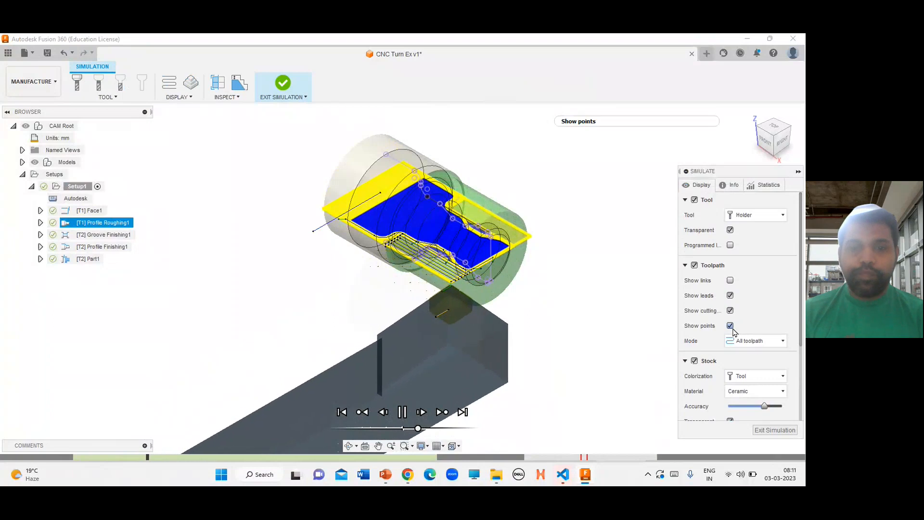
pyautogui.moveTo(732, 330)
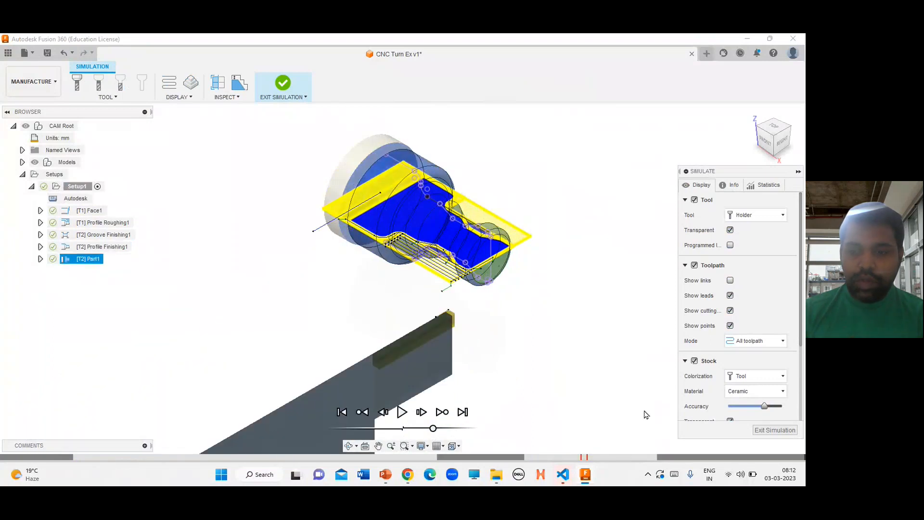
pyautogui.click(762, 431)
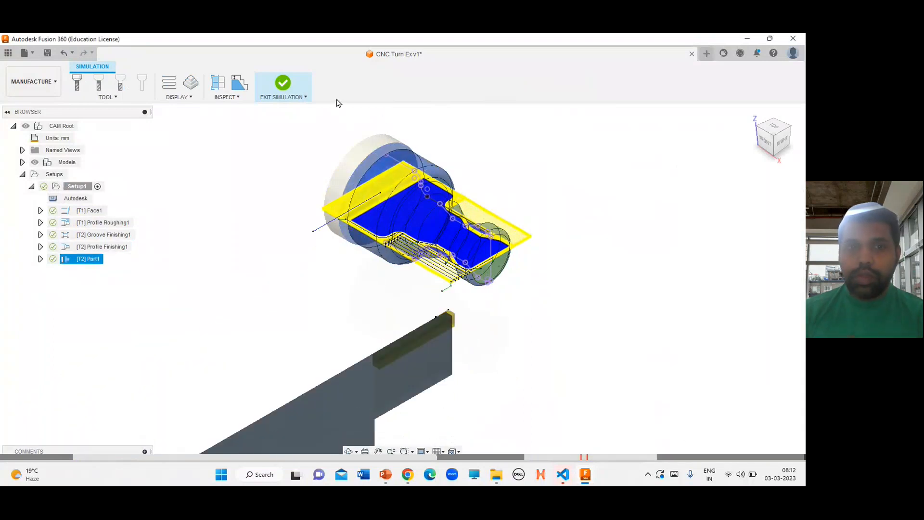
# Save the CNC Turn Ex design
pyautogui.click(285, 88)
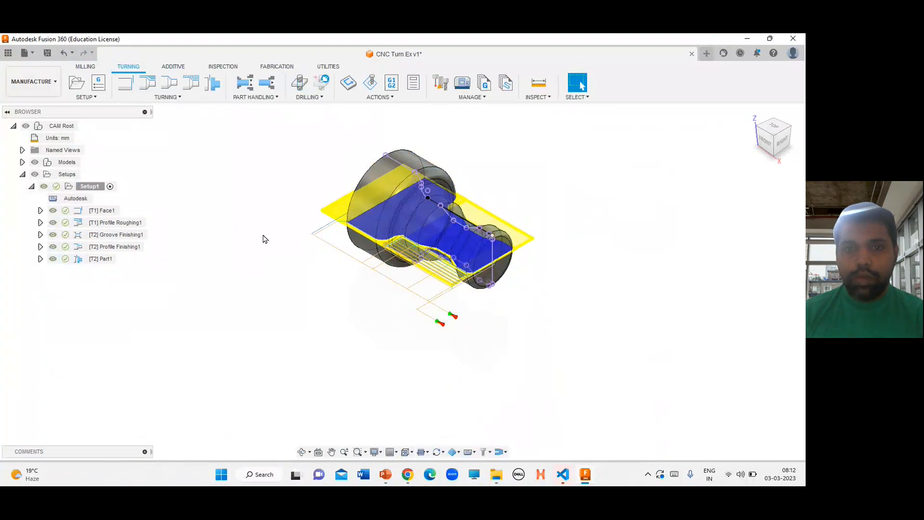
pyautogui.click(48, 54)
pyautogui.click(400, 267)
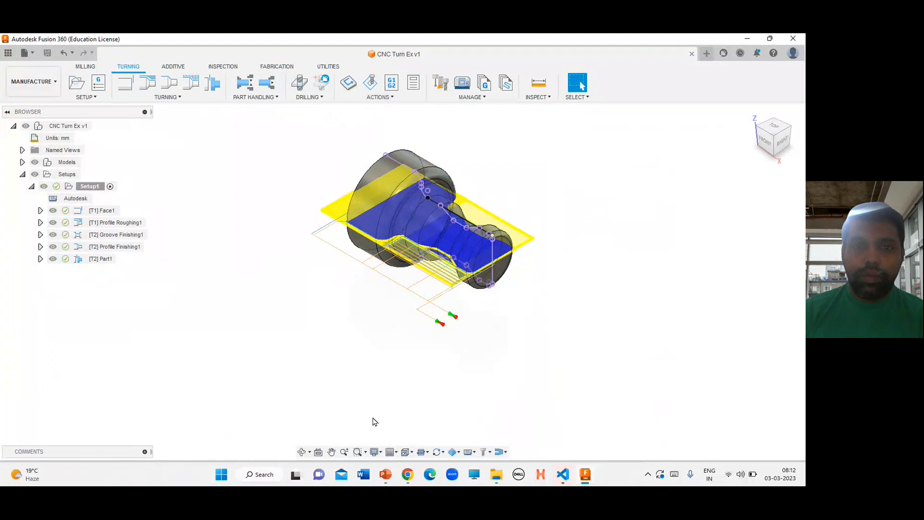
# Switch to Microsoft Teams and stop the meeting's recording and transcription
pyautogui.click(408, 480)
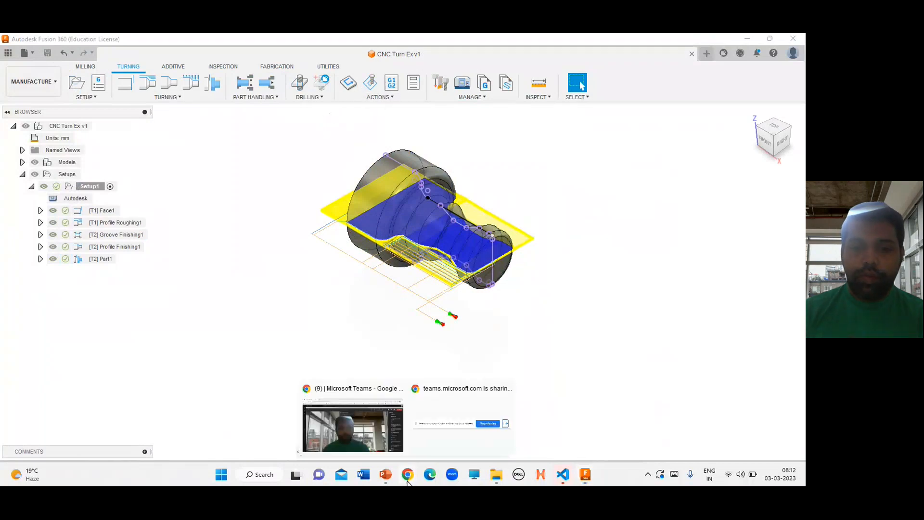
pyautogui.click(364, 419)
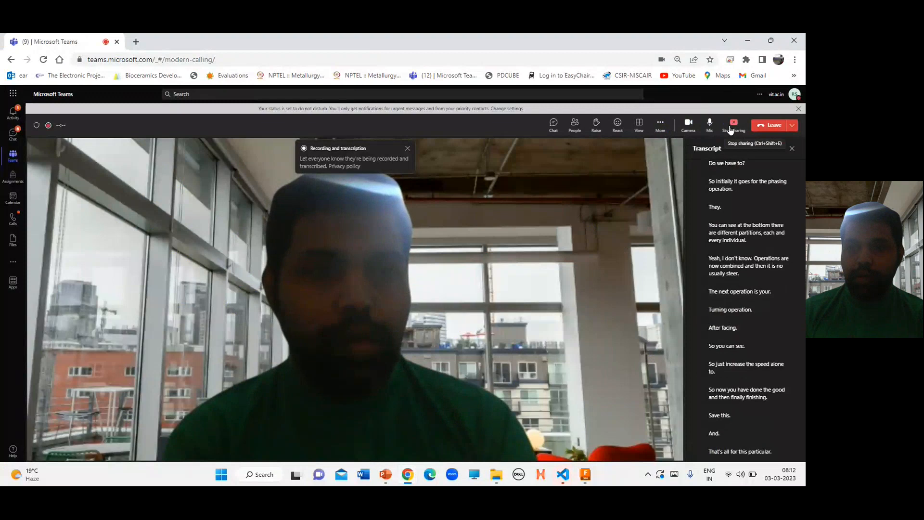
pyautogui.click(660, 124)
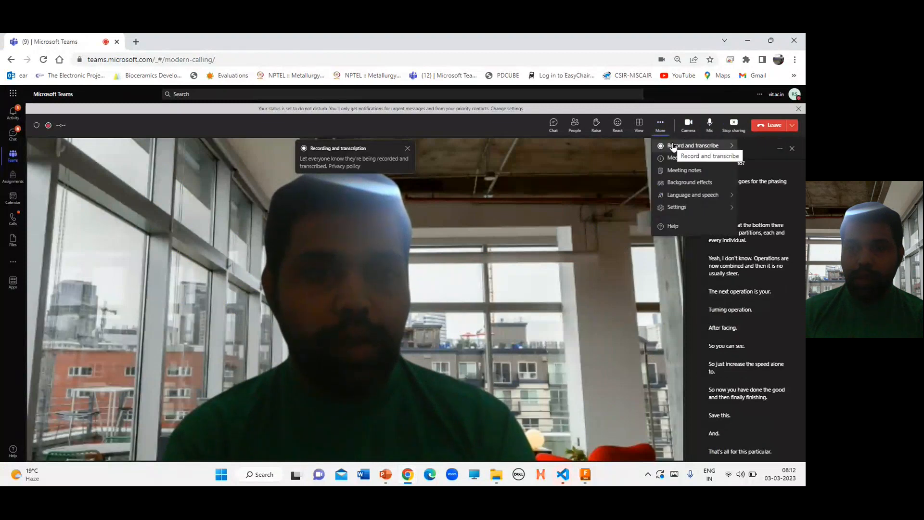
pyautogui.click(674, 146)
pyautogui.click(598, 150)
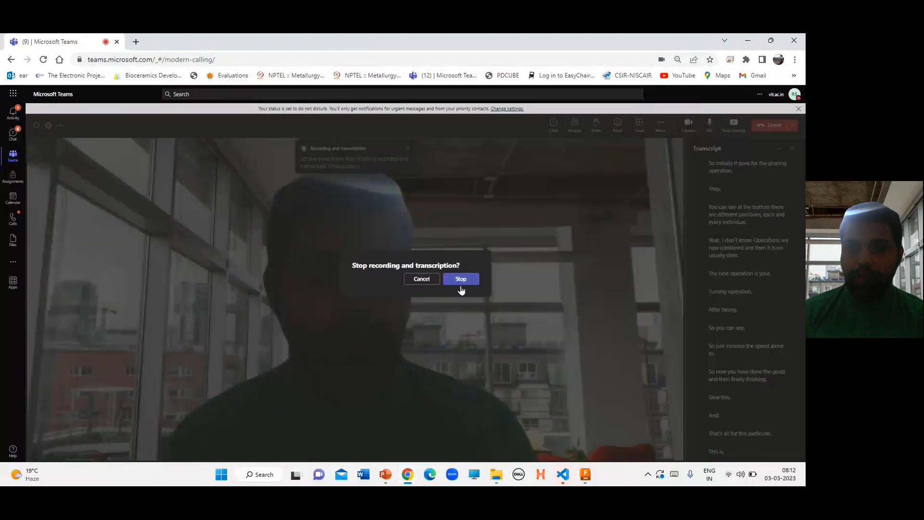